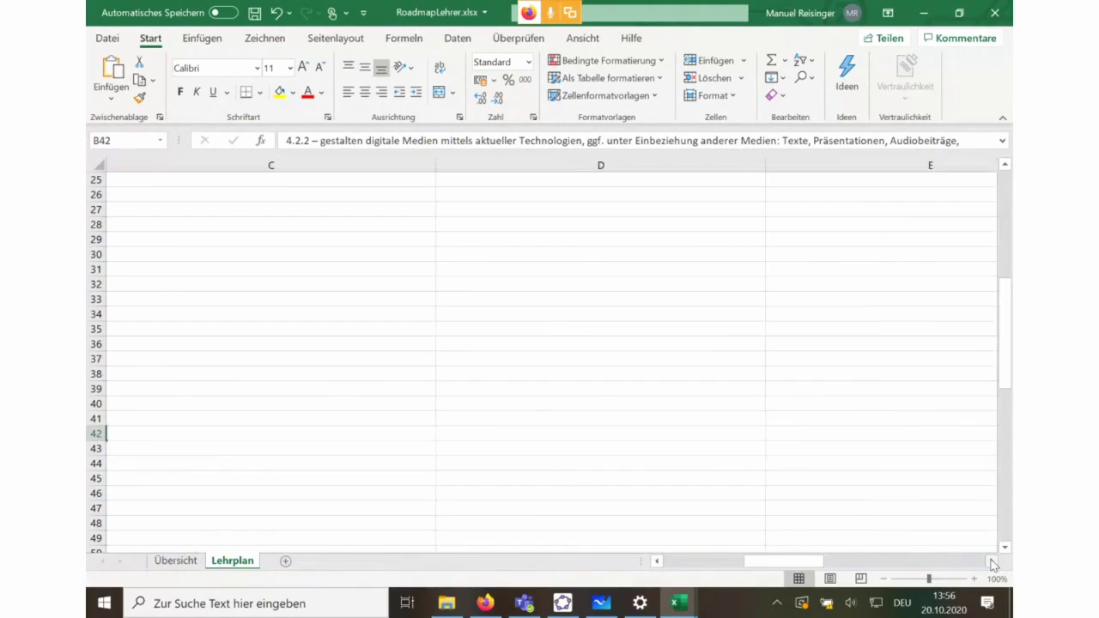
Bring up the RoadmapLehrer.xlsx workbook and show its Übersicht sheet.
scroll(993, 564, left, 5)
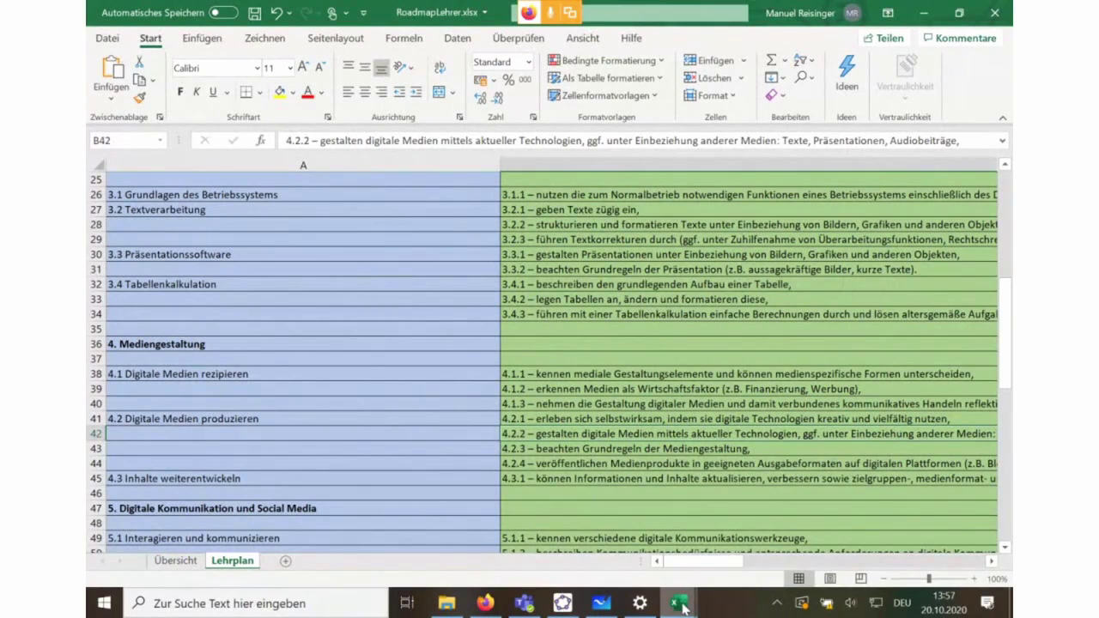
mouse_move(682, 606)
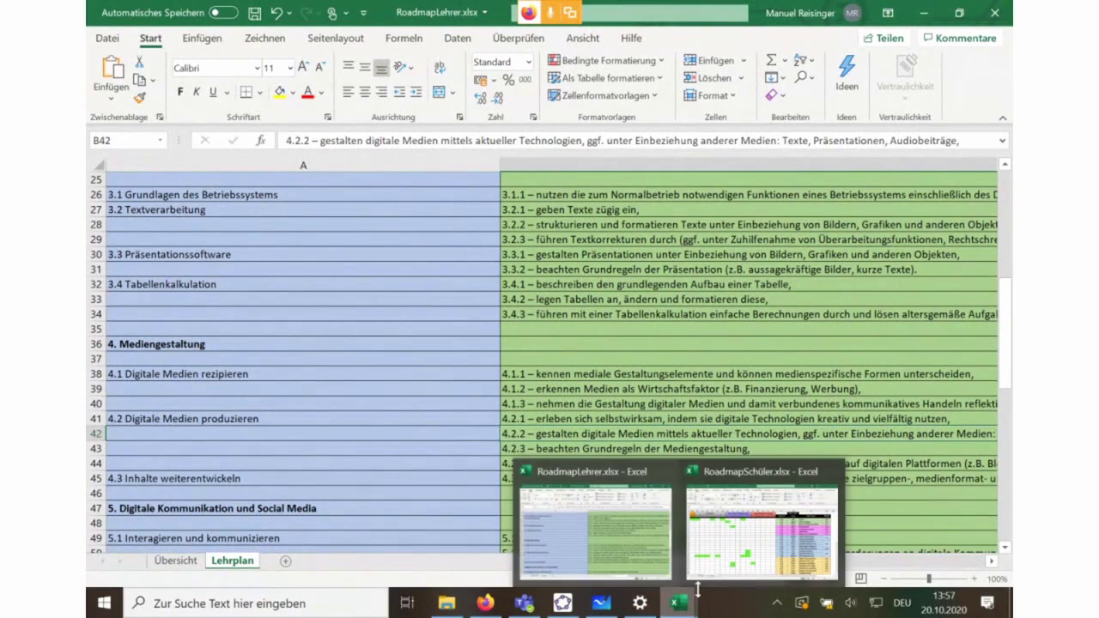
mouse_move(721, 554)
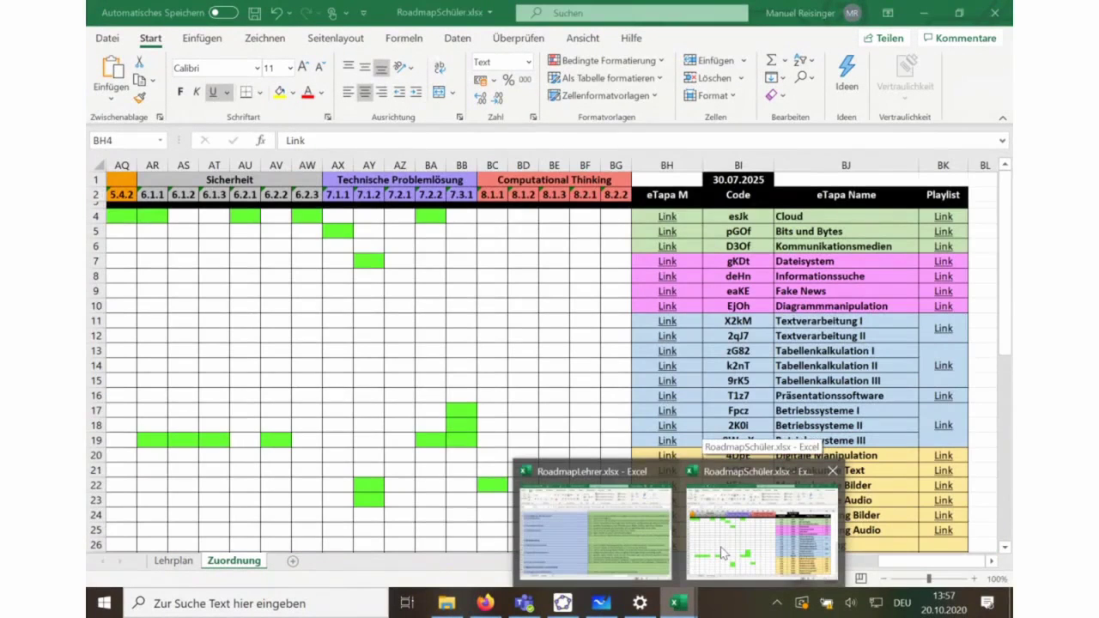
click(597, 528)
key(ctrl+Page_Up)
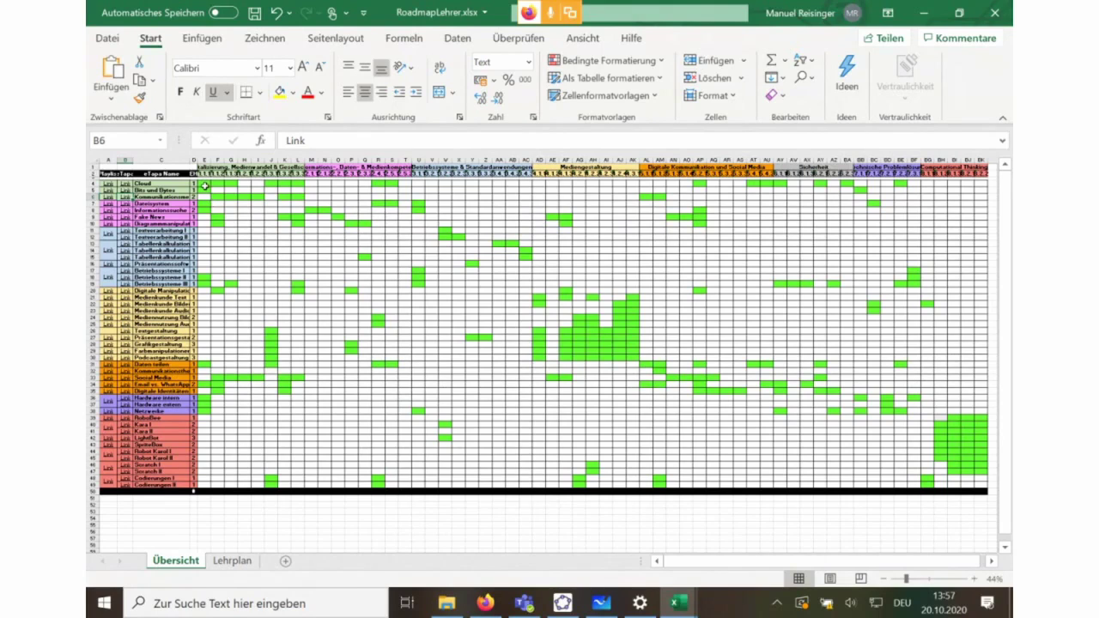
Look up competency 3.1.1 in the Lehrplan sheet and return to the Übersicht sheet.
click(232, 559)
click(542, 196)
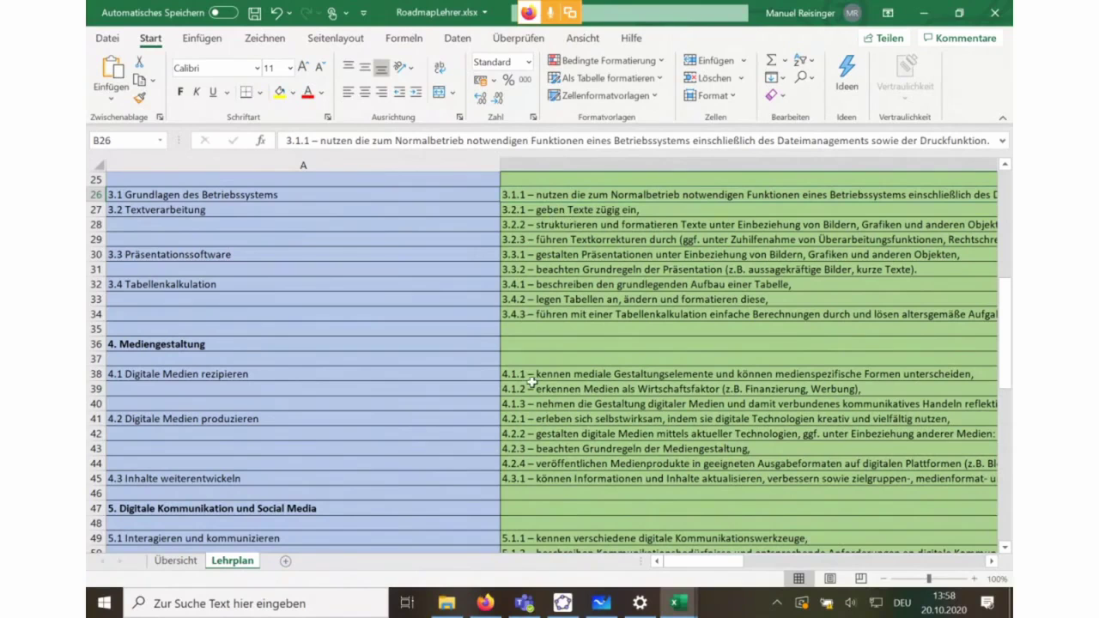
click(175, 560)
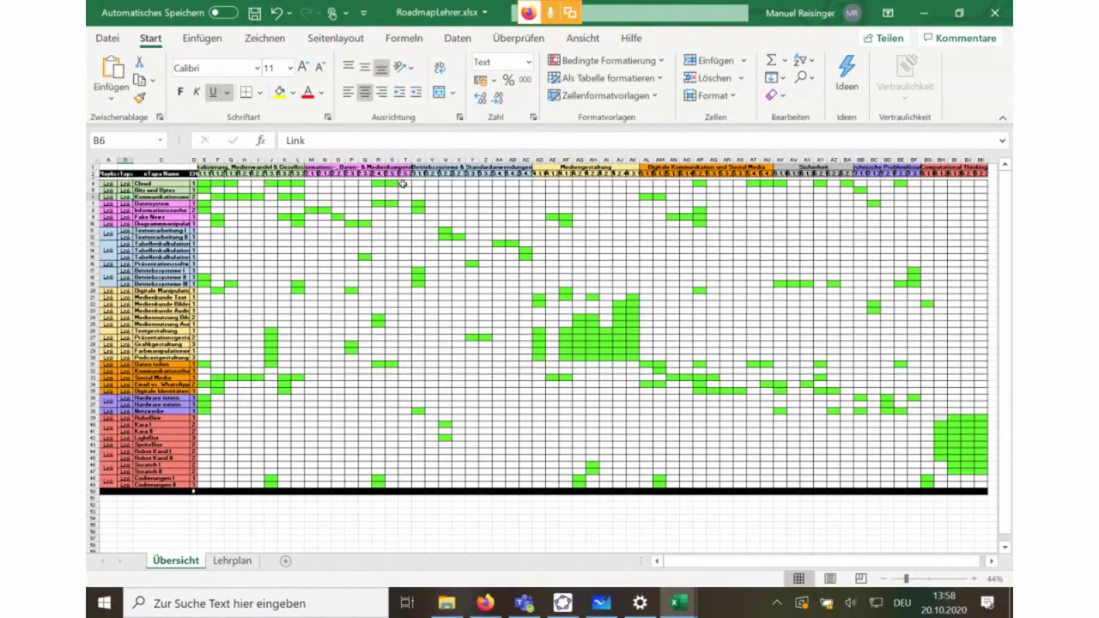
Highlight the Cloud row, column AP and the Informationssuche row to examine which competencies each eTapa covers.
click(91, 182)
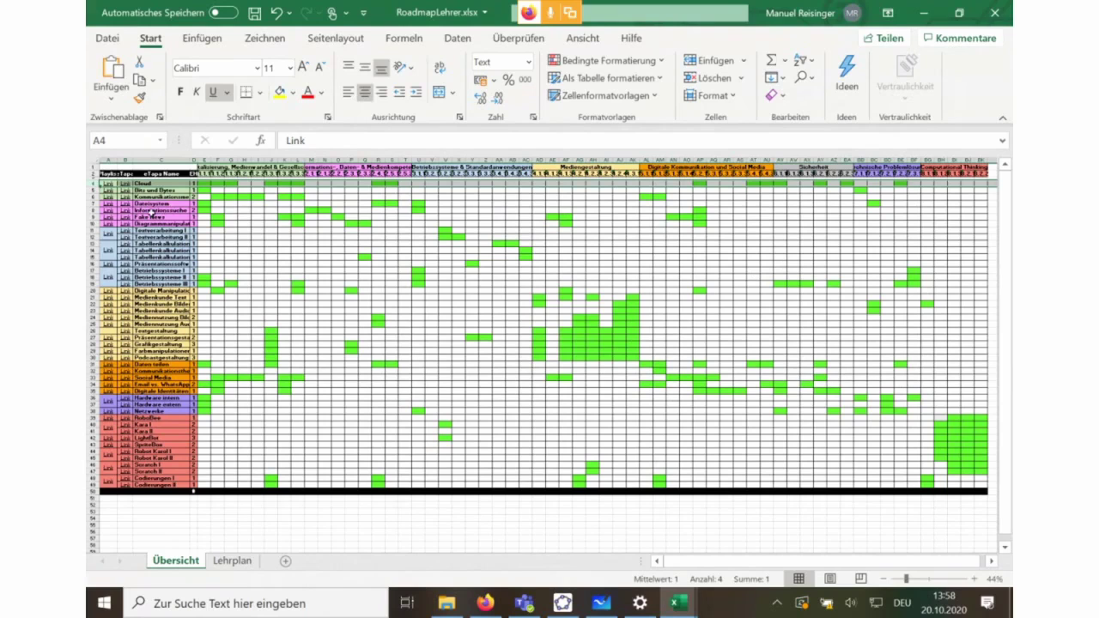
click(228, 197)
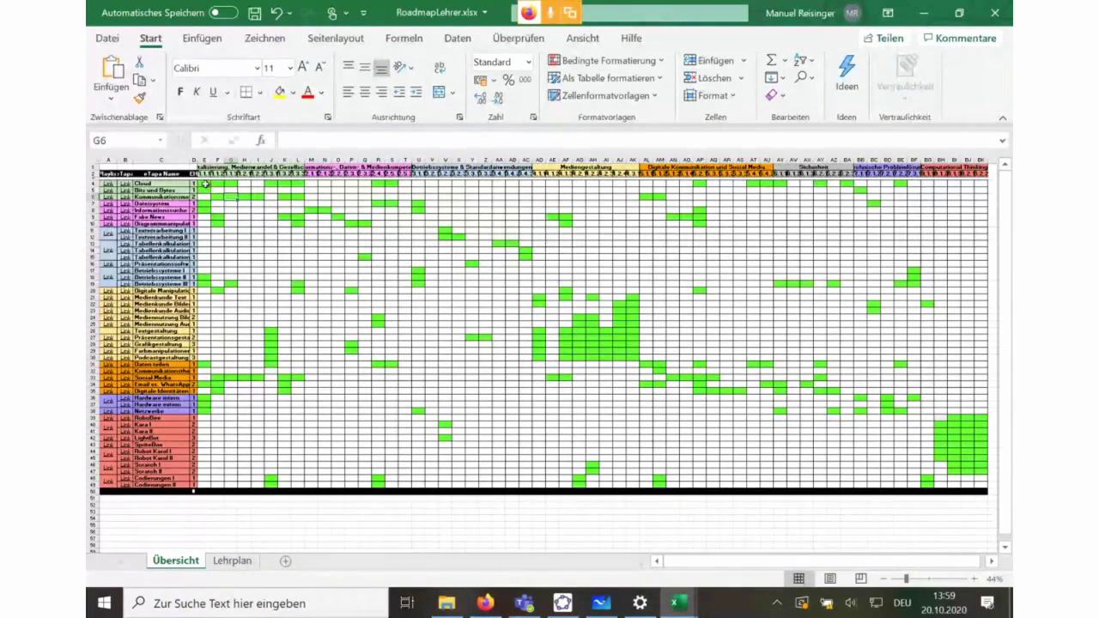
click(157, 184)
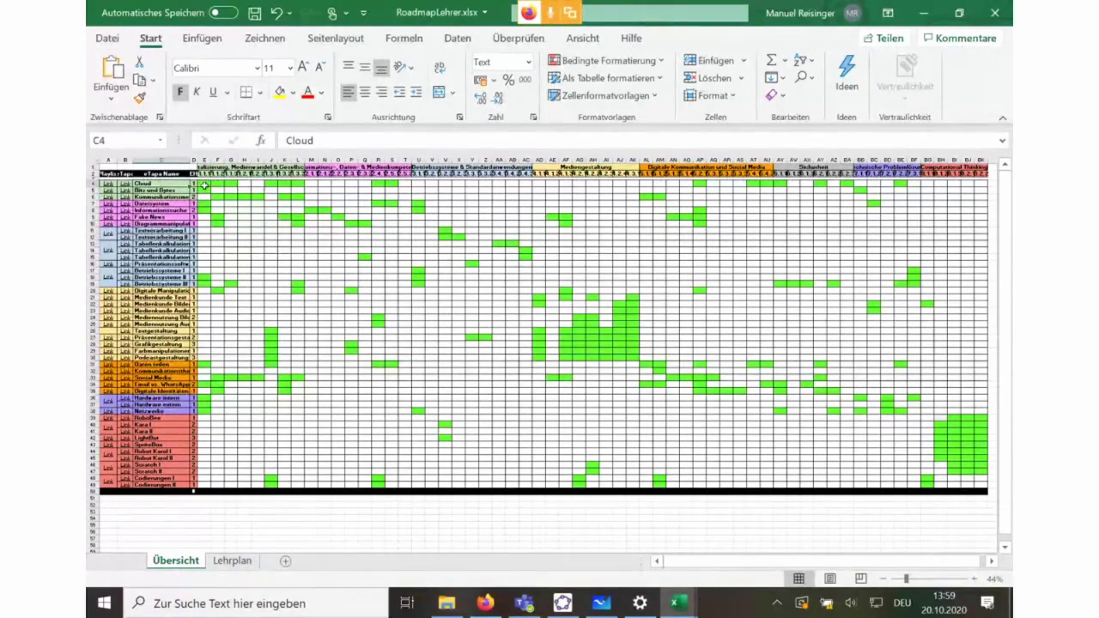
drag(210, 183, 267, 185)
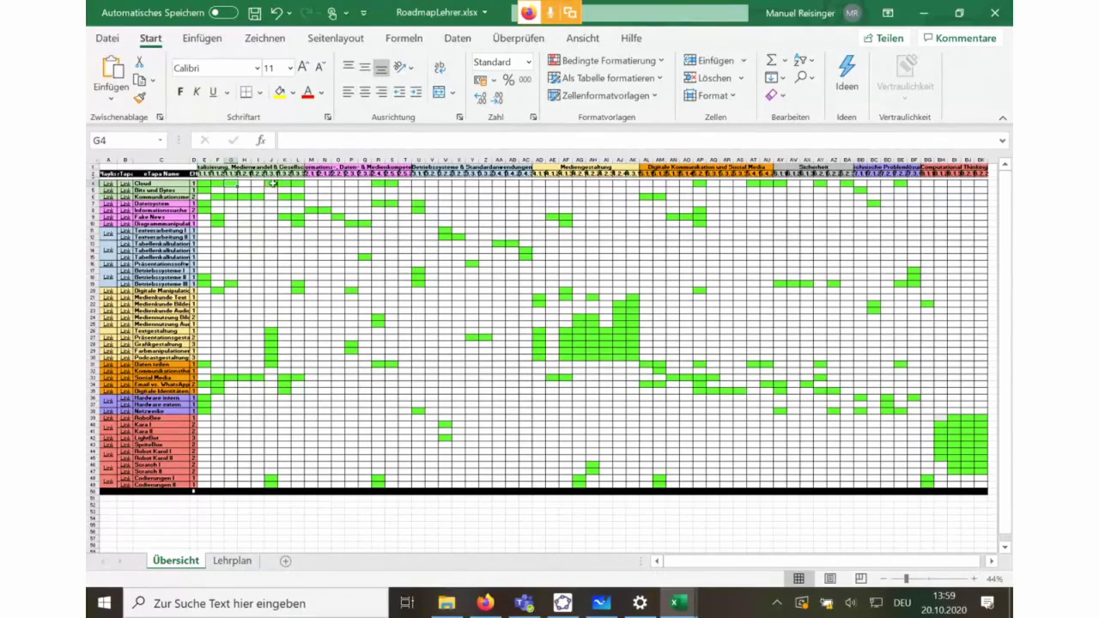
click(297, 184)
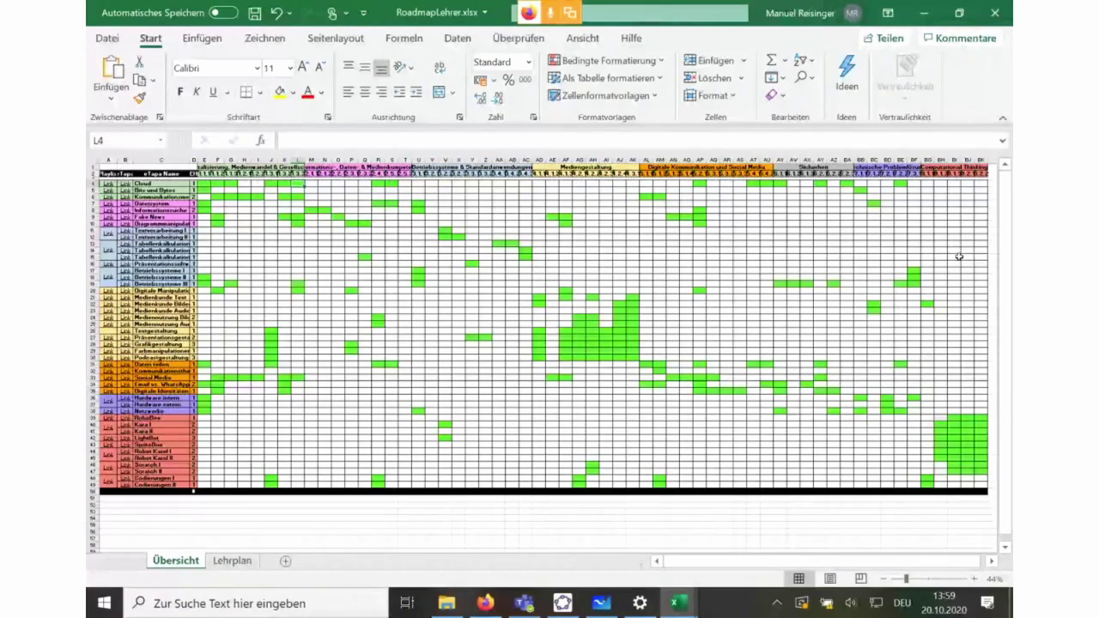
click(700, 160)
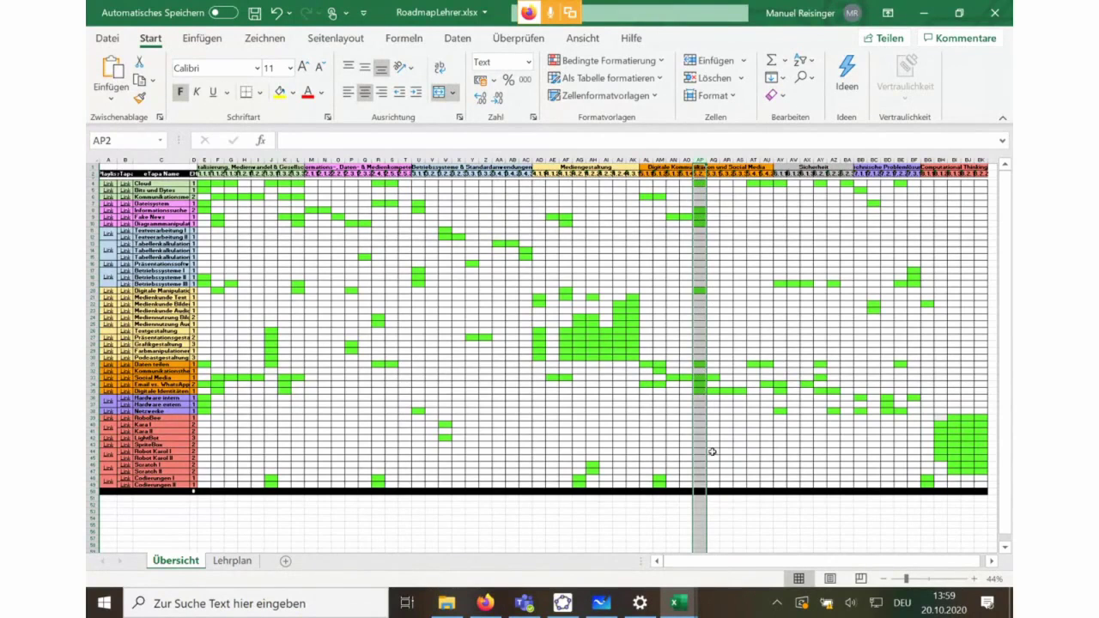
click(90, 210)
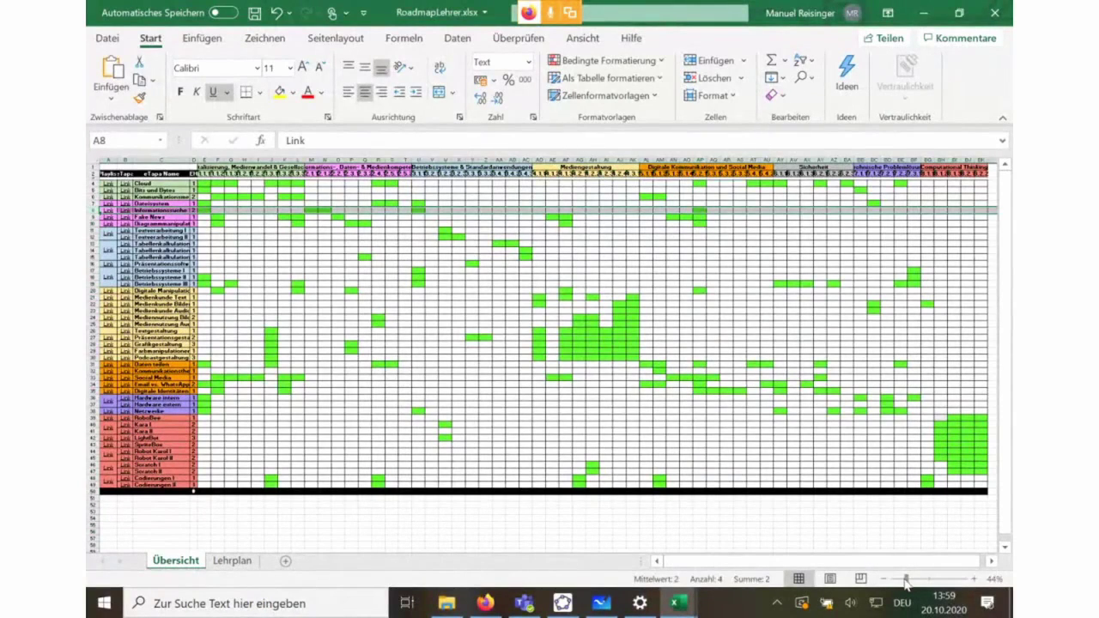
Zoom the Übersicht sheet to 140% and inspect the eTapa and Playlist link targets of the Cloud row.
drag(907, 581, 934, 579)
scroll(291, 233, up, 3)
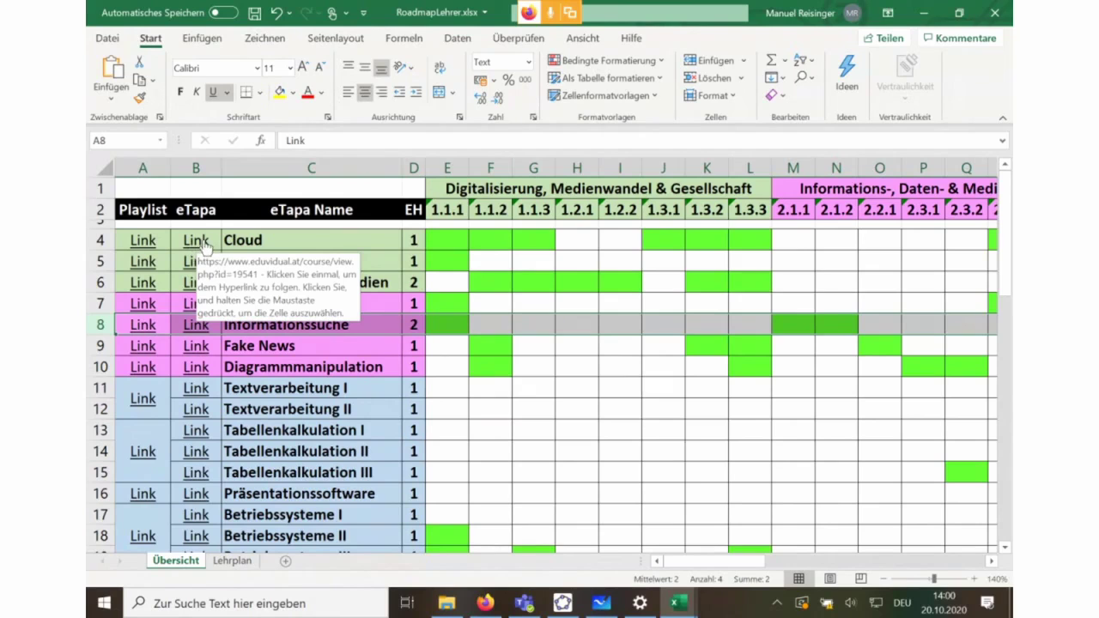
scroll(202, 257, down, 2)
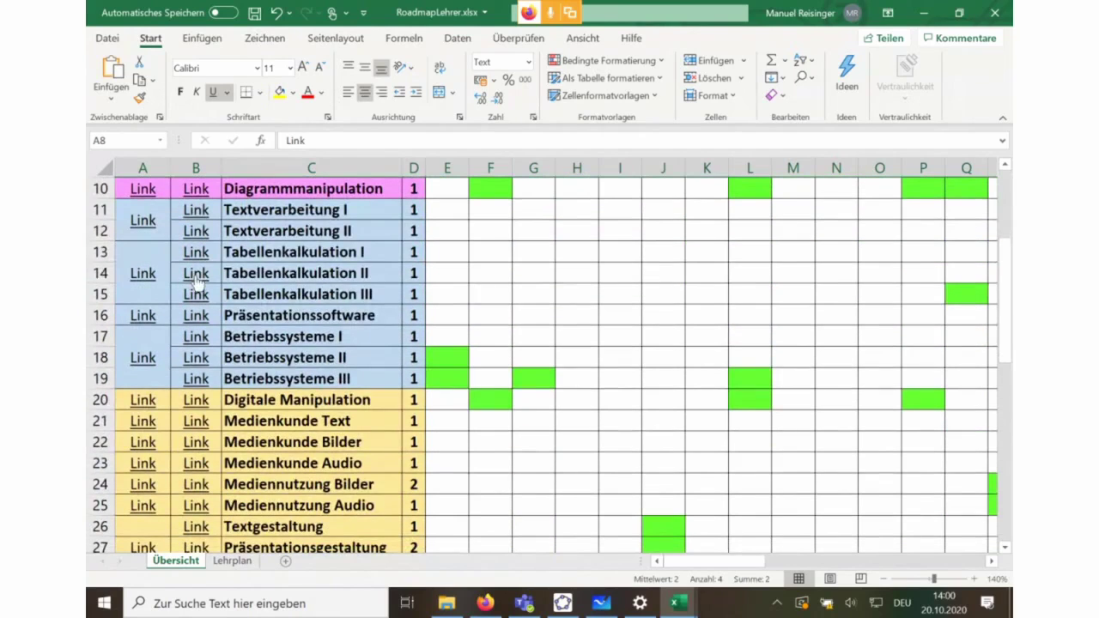
mouse_move(201, 281)
scroll(199, 282, up, 2)
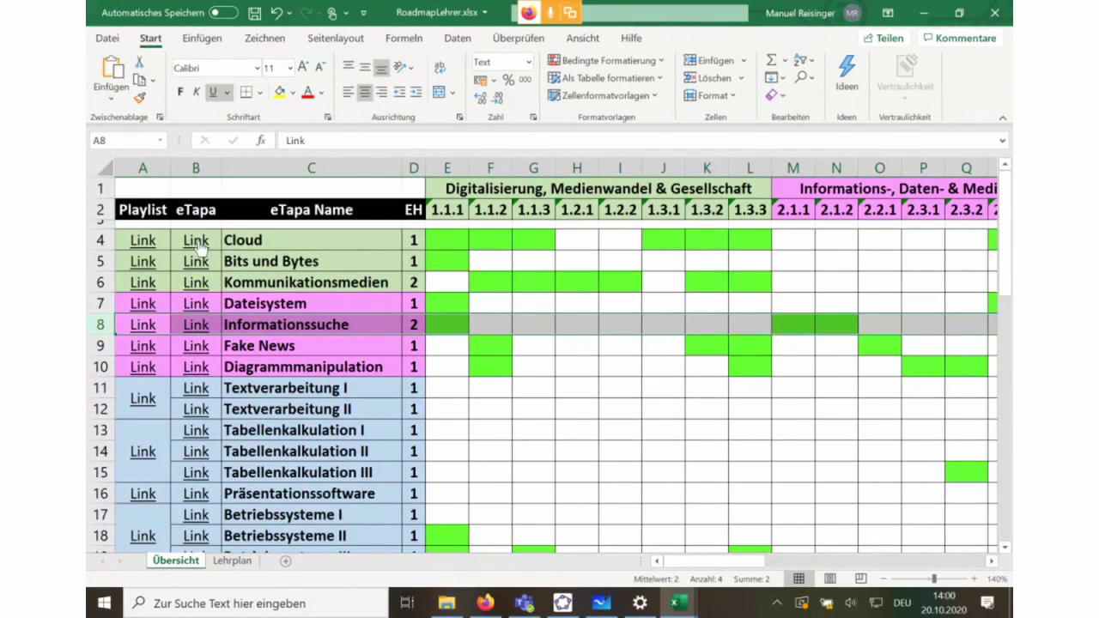
mouse_move(203, 246)
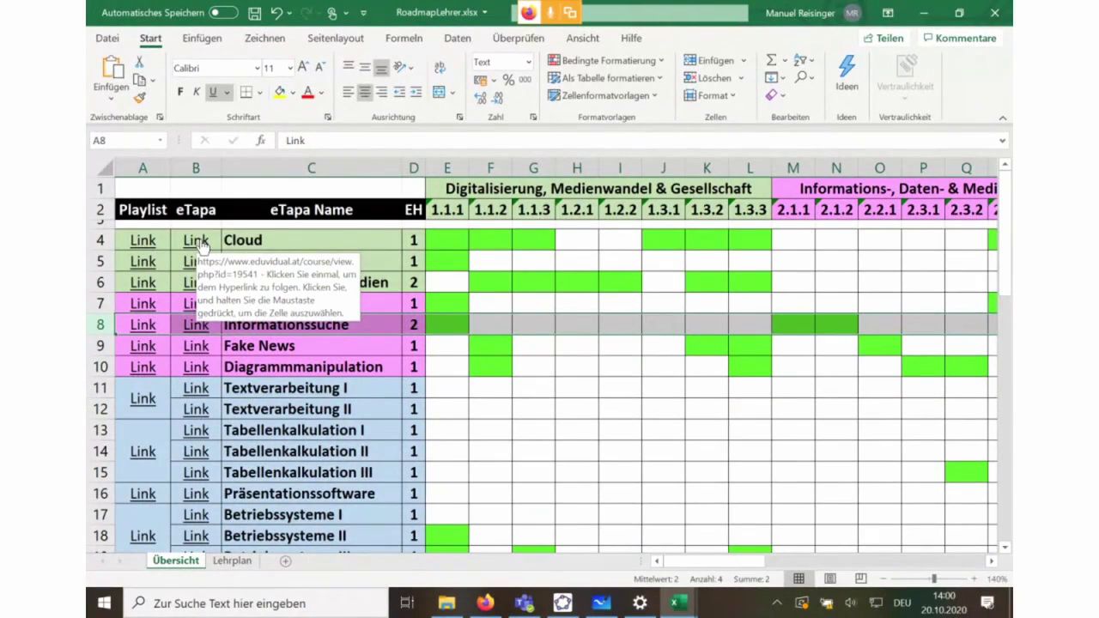
mouse_move(141, 247)
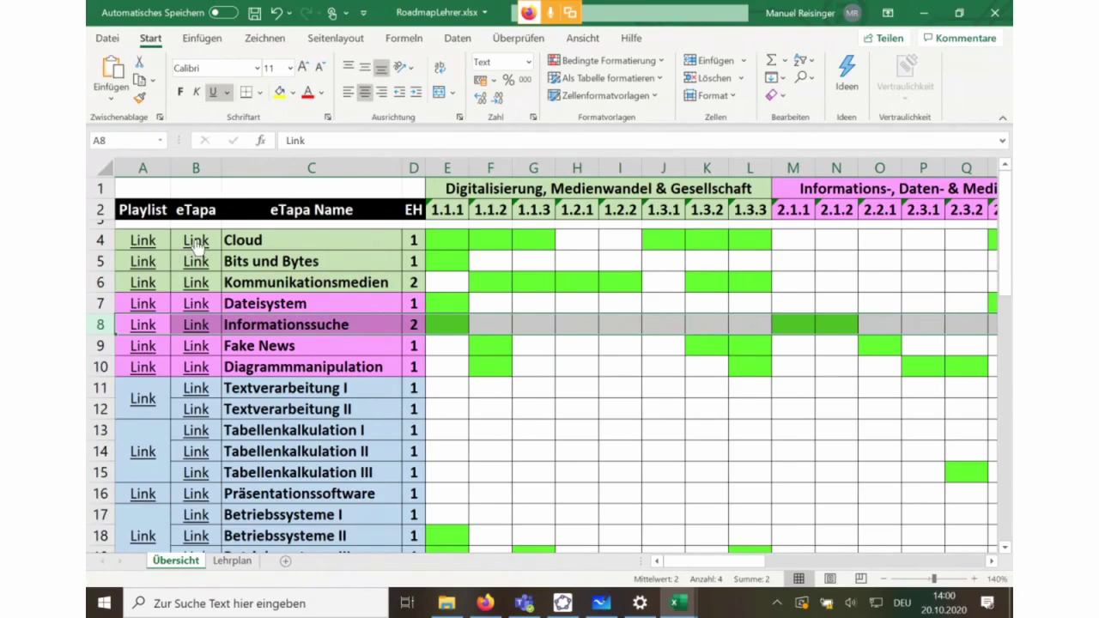
Switch to Firefox and show the eduvidual resource catalogue search for DGB.
click(485, 604)
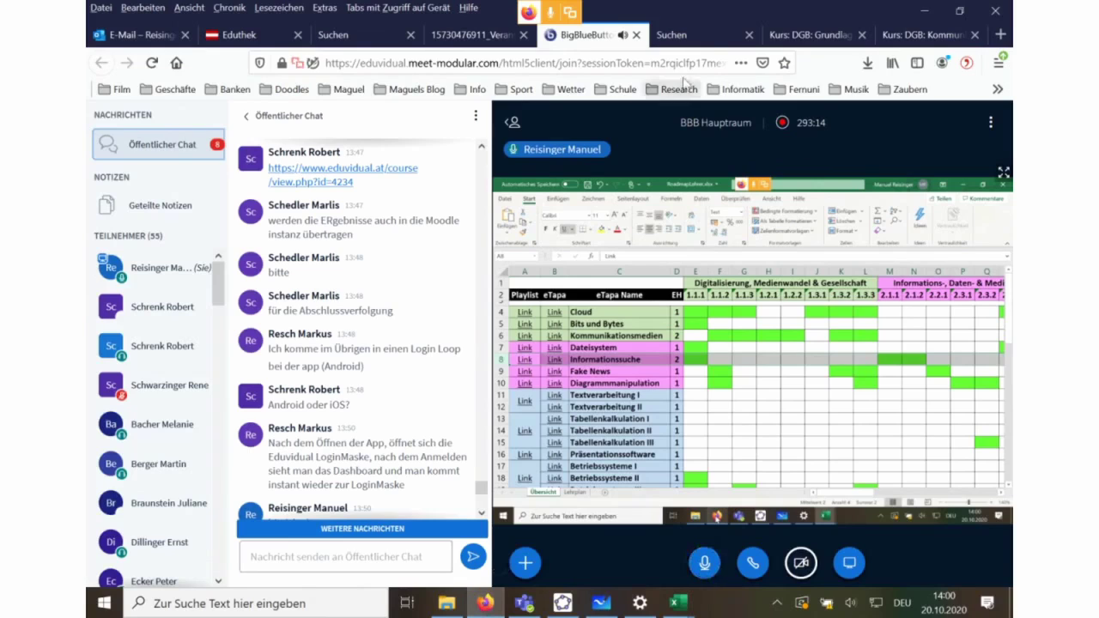
click(707, 35)
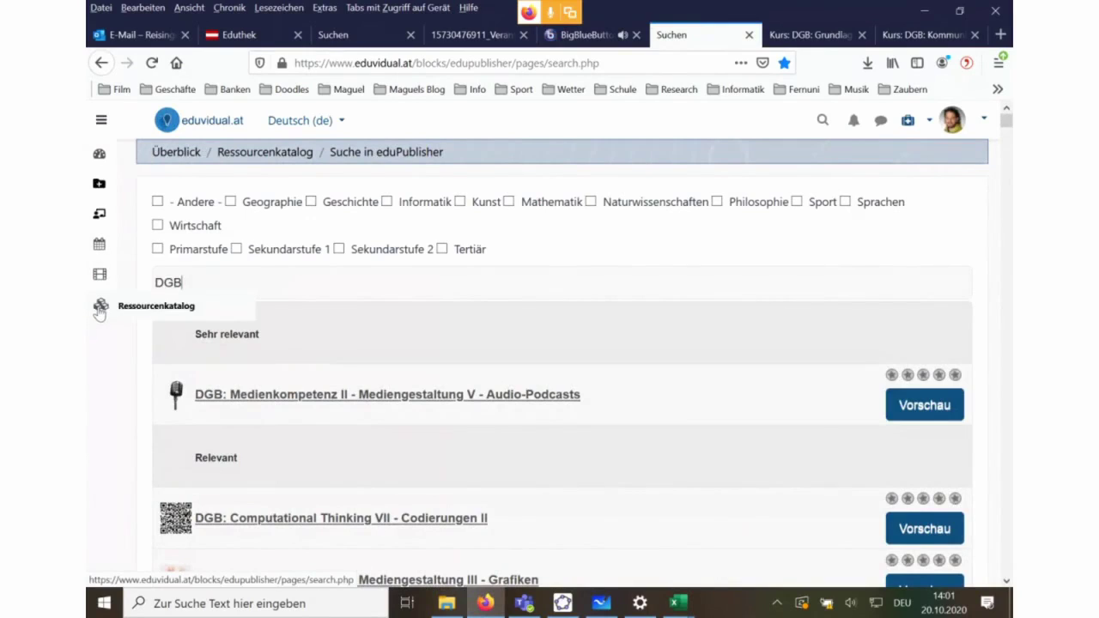
click(191, 320)
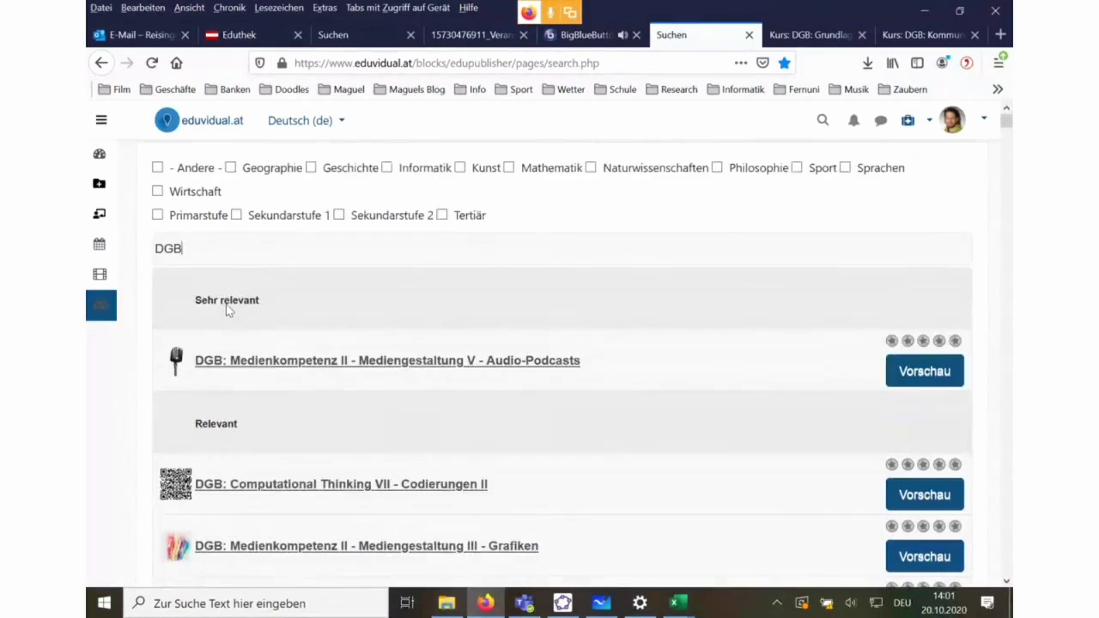
Look through the DGB courses listed in the resource catalogue, including the less relevant ones.
scroll(225, 304, down, 6)
scroll(225, 310, down, 6)
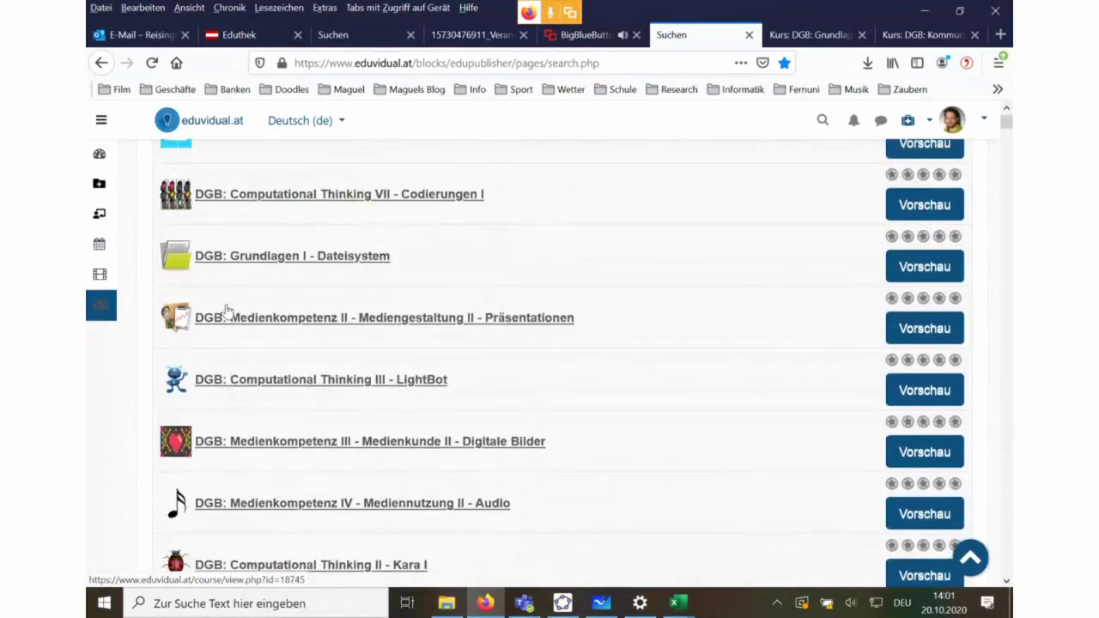
scroll(227, 319, down, 7)
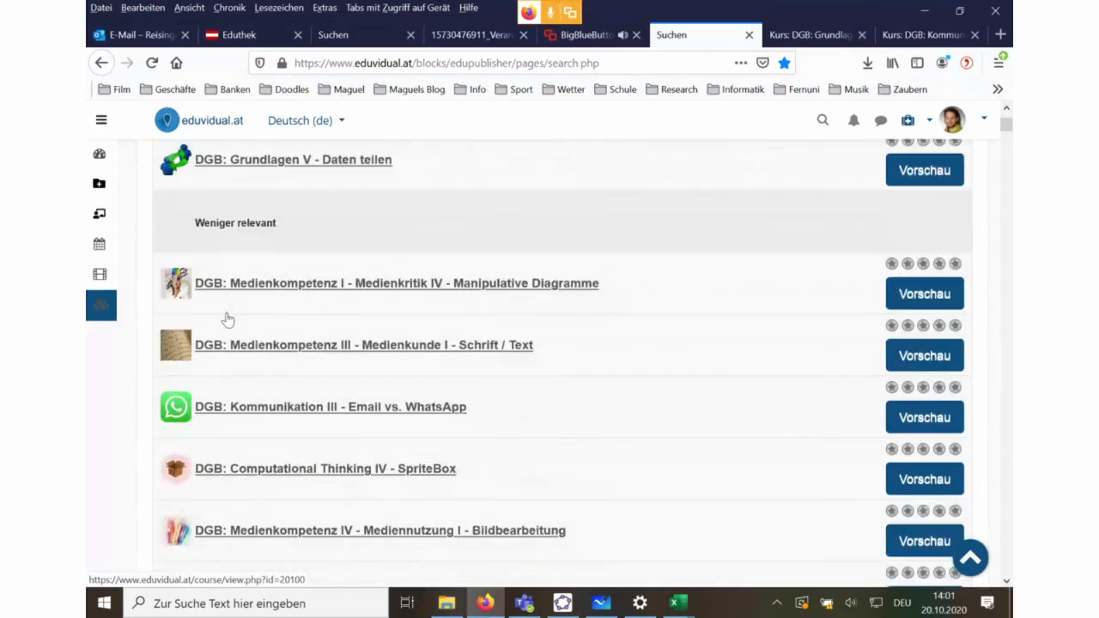
scroll(228, 320, down, 3)
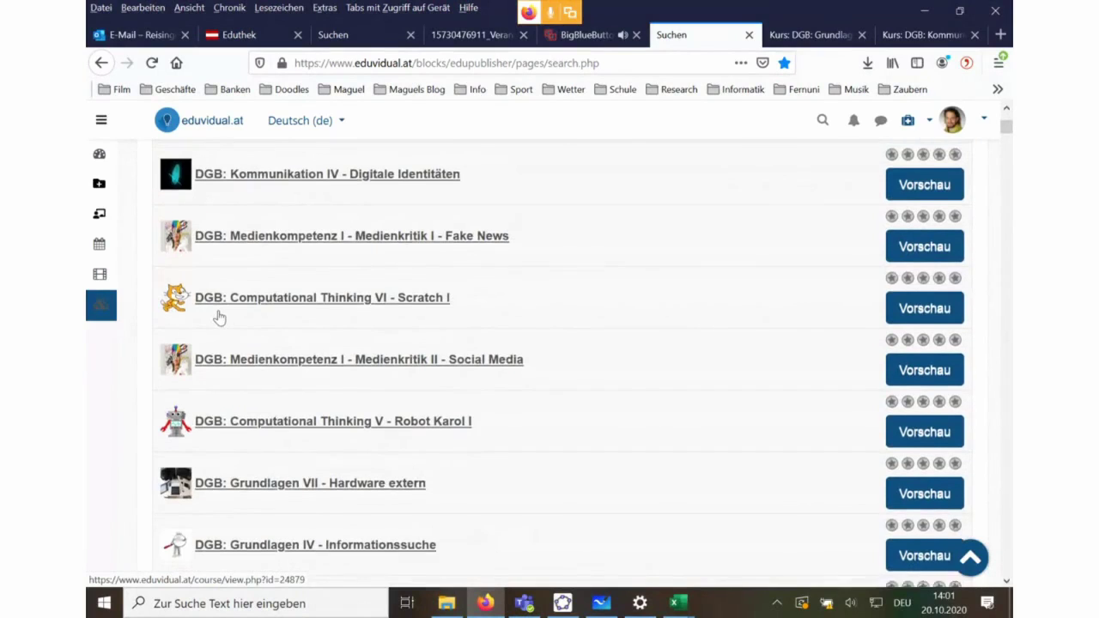
scroll(216, 319, down, 2)
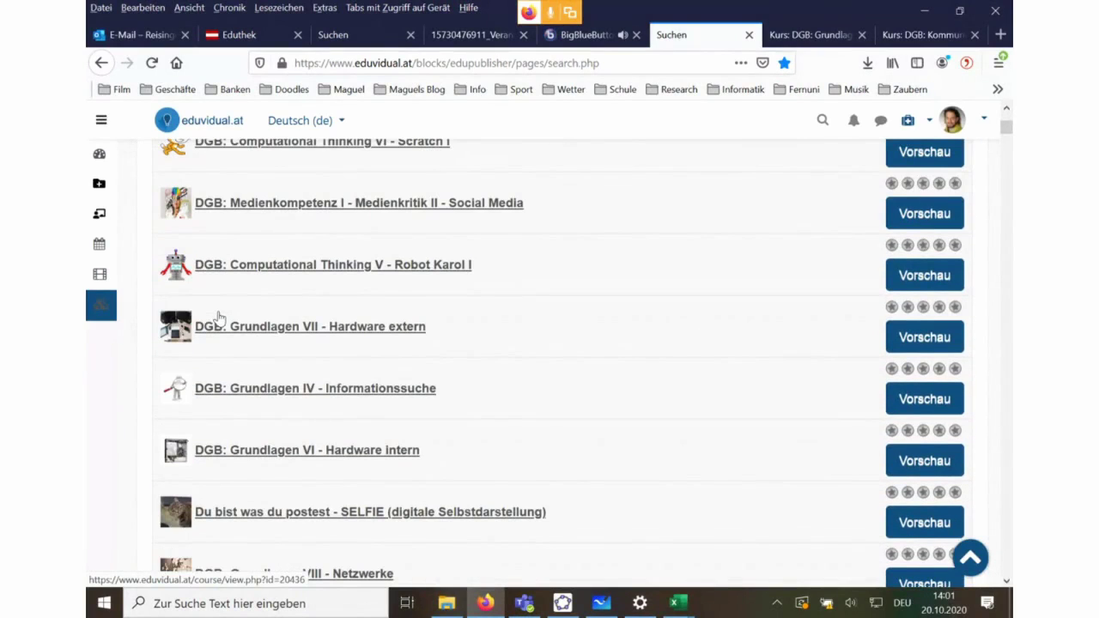
scroll(217, 318, down, 2)
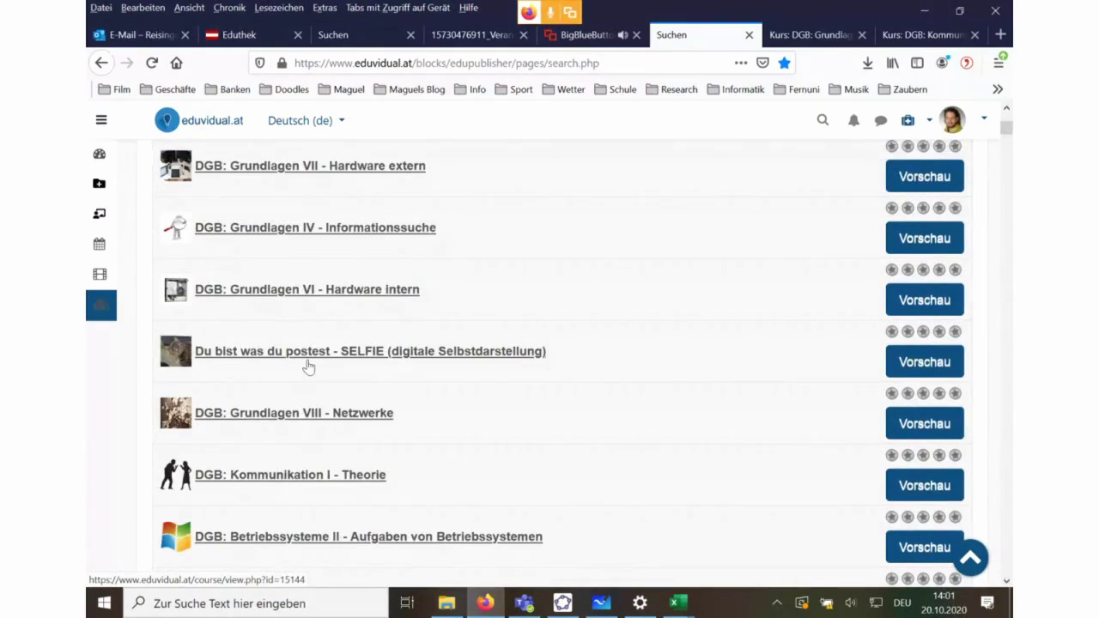
scroll(382, 417, down, 2)
scroll(382, 416, up, 10)
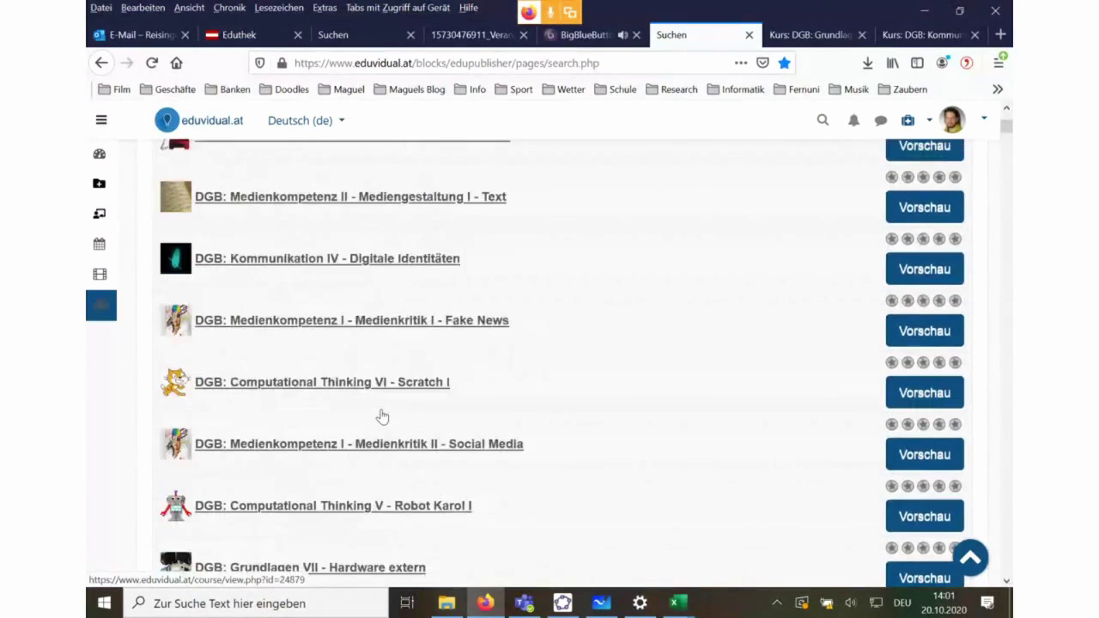
scroll(382, 416, up, 8)
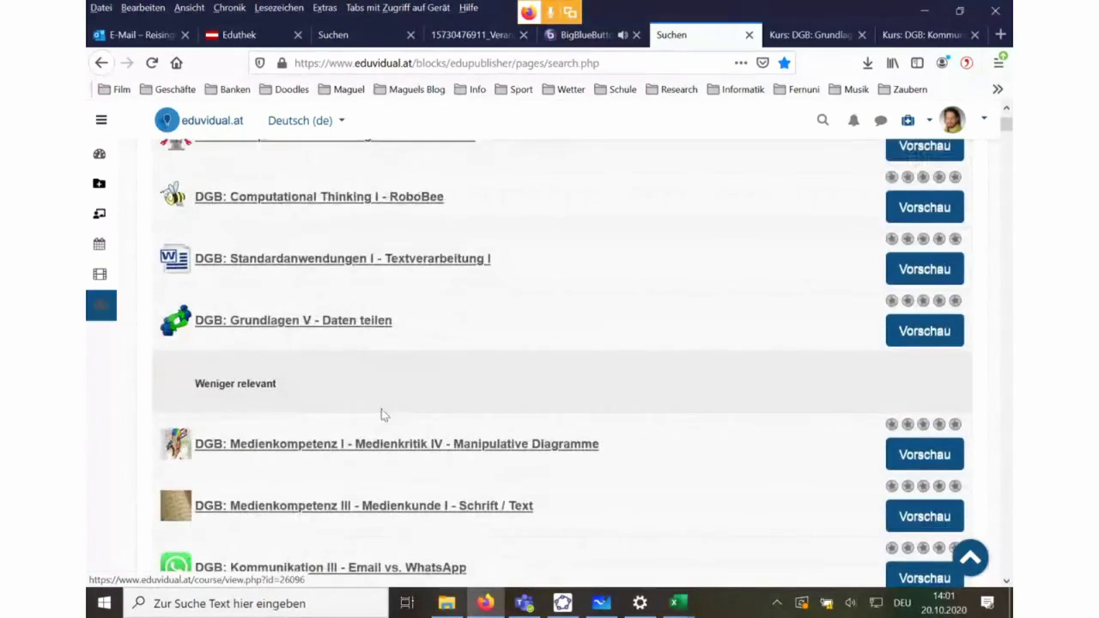
scroll(382, 407, up, 6)
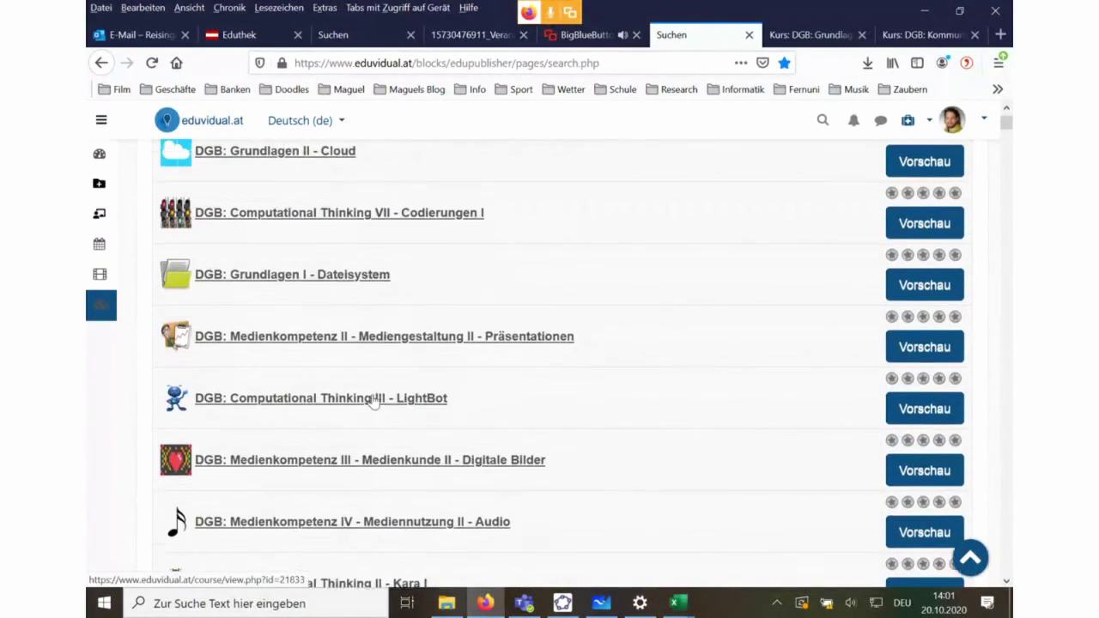
Switch back to RoadmapLehrer.xlsx in Excel and review the EH column's total and its values for the individual eTapas.
click(681, 602)
click(734, 557)
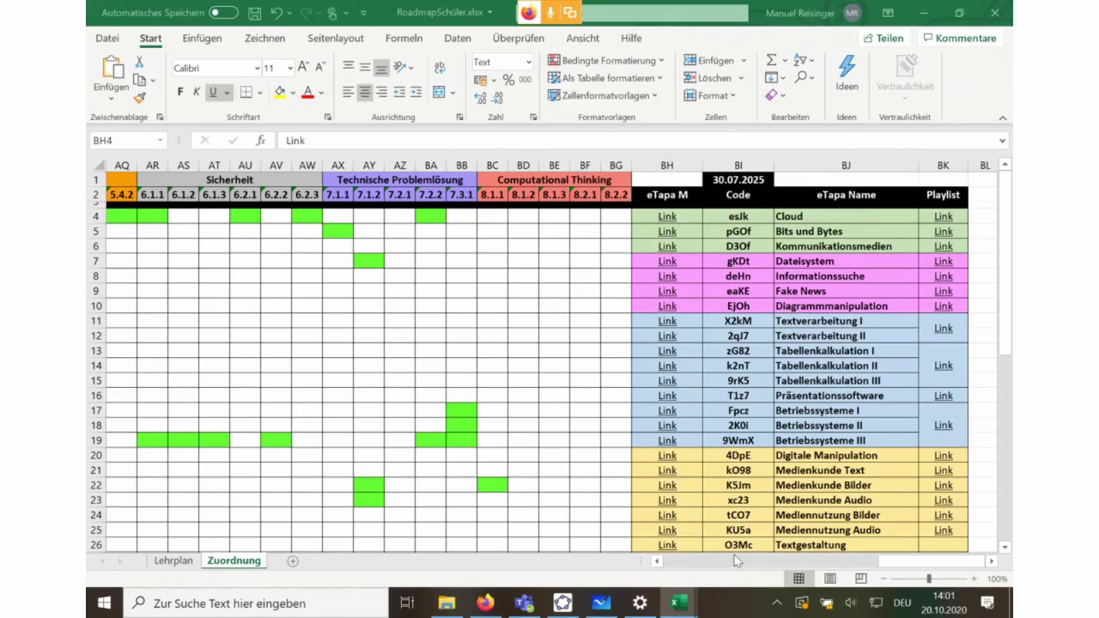
mouse_move(680, 602)
click(622, 524)
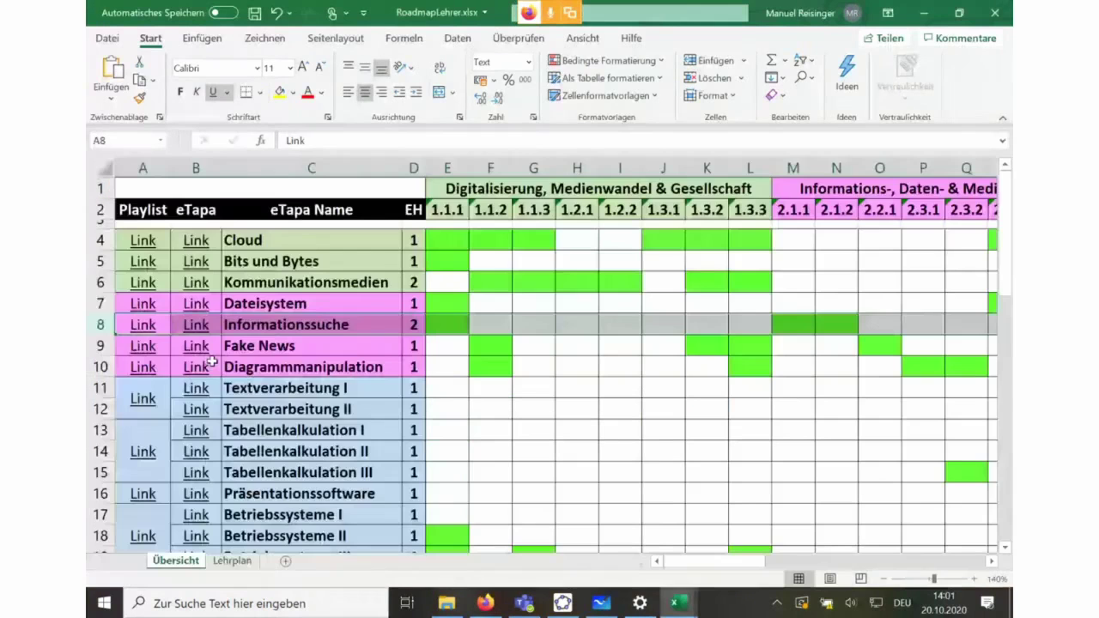
scroll(258, 449, down, 13)
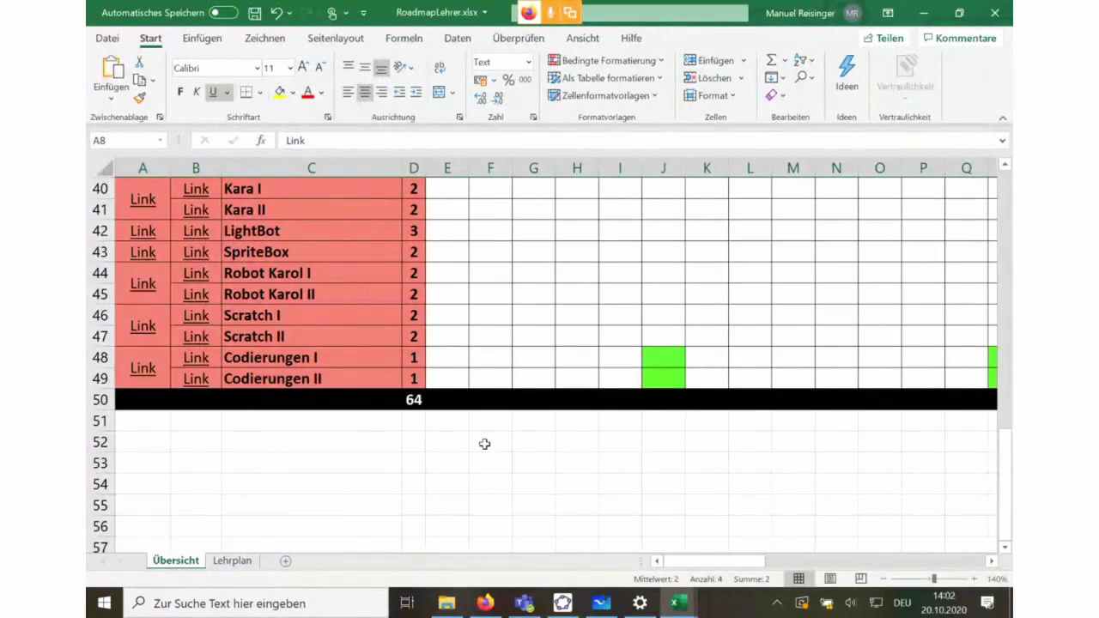
scroll(436, 304, up, 2)
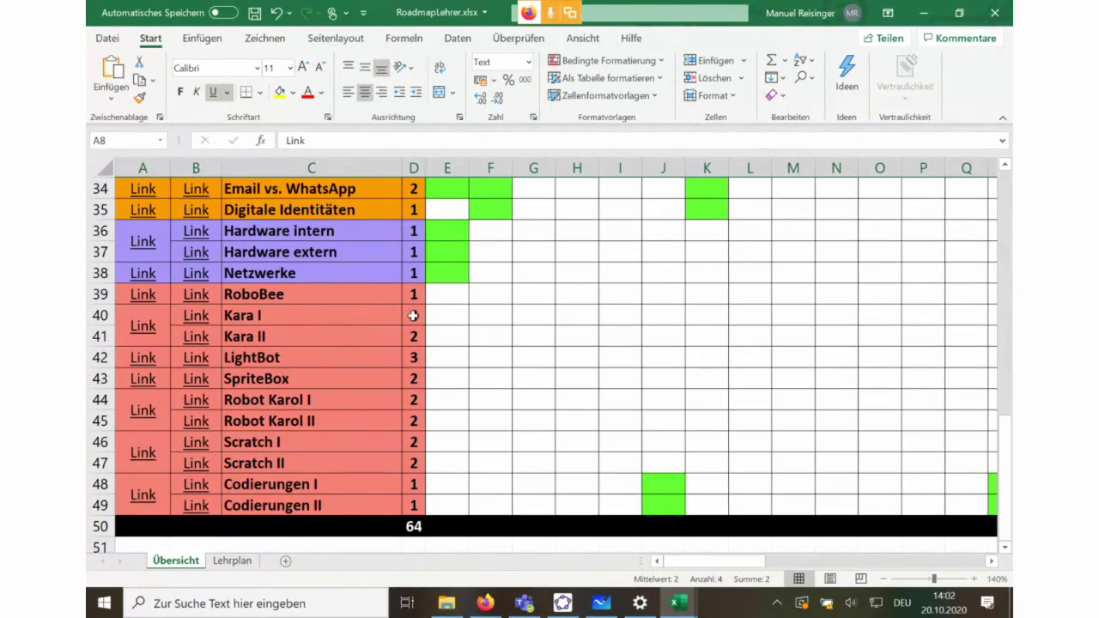
scroll(434, 326, up, 6)
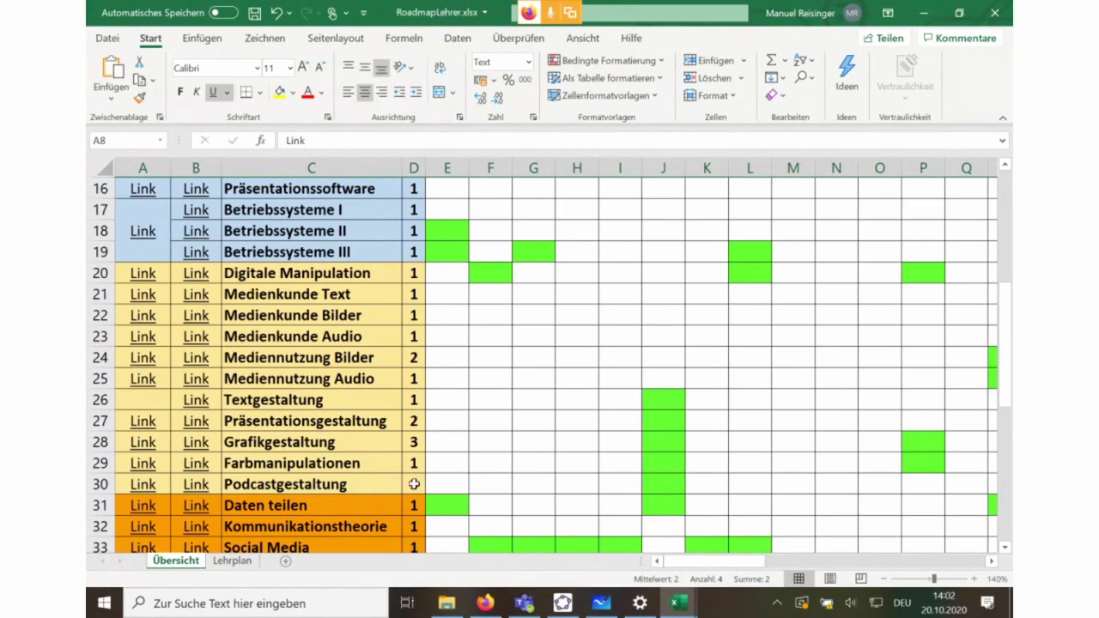
scroll(416, 273, up, 3)
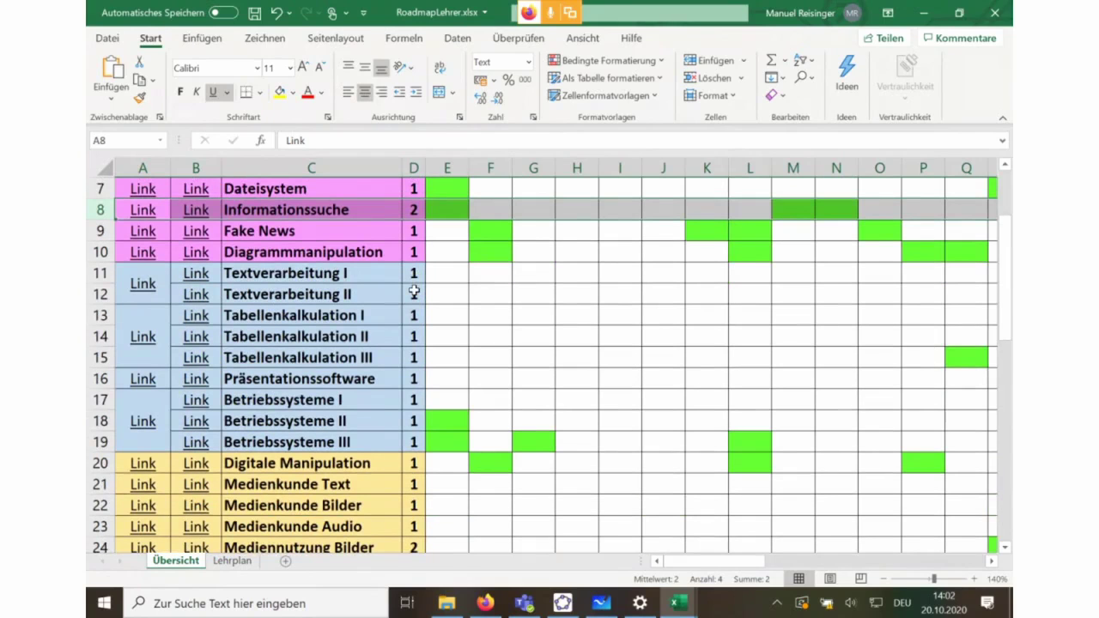
Review the lesson units of the remaining eTapas, and switch to the DGB: Grundlagen II - Cloud course in Firefox.
scroll(413, 292, down, 8)
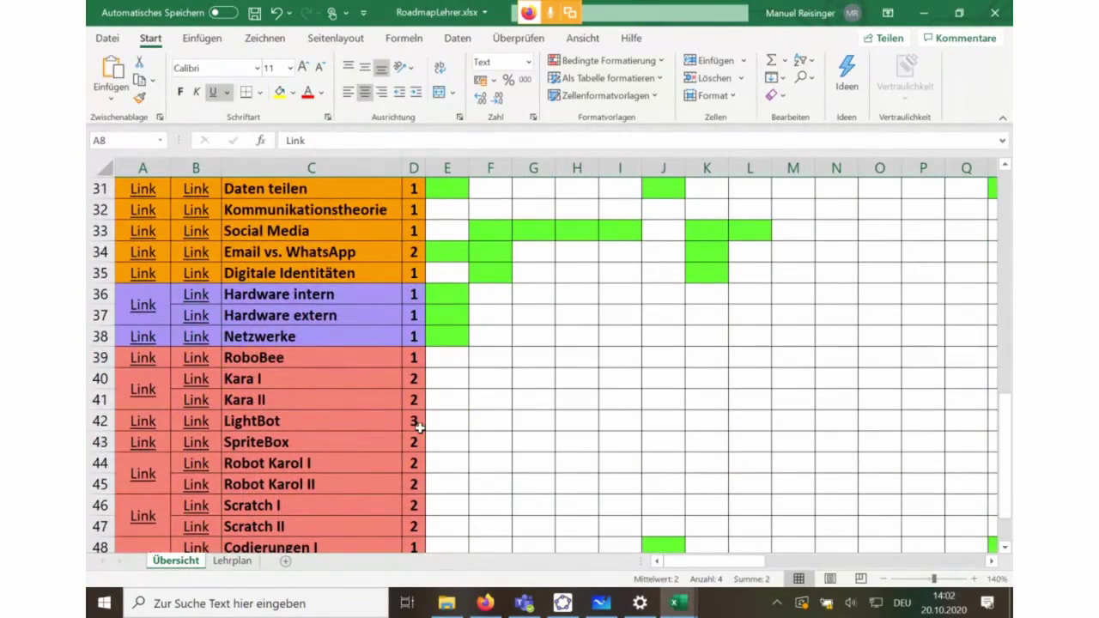
scroll(418, 426, down, 2)
click(485, 604)
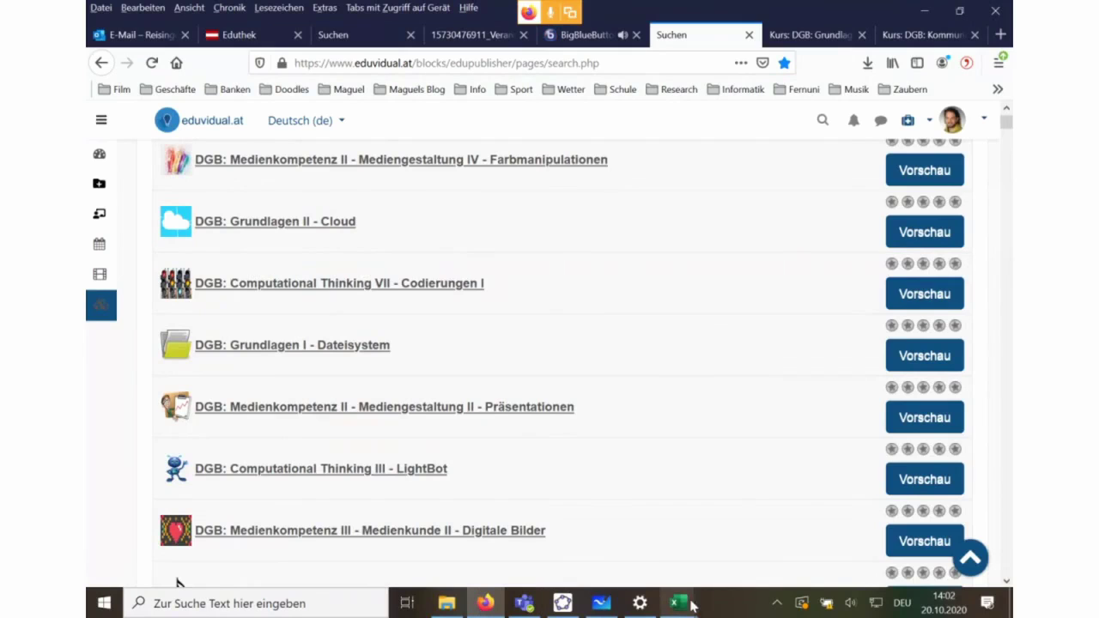
click(807, 34)
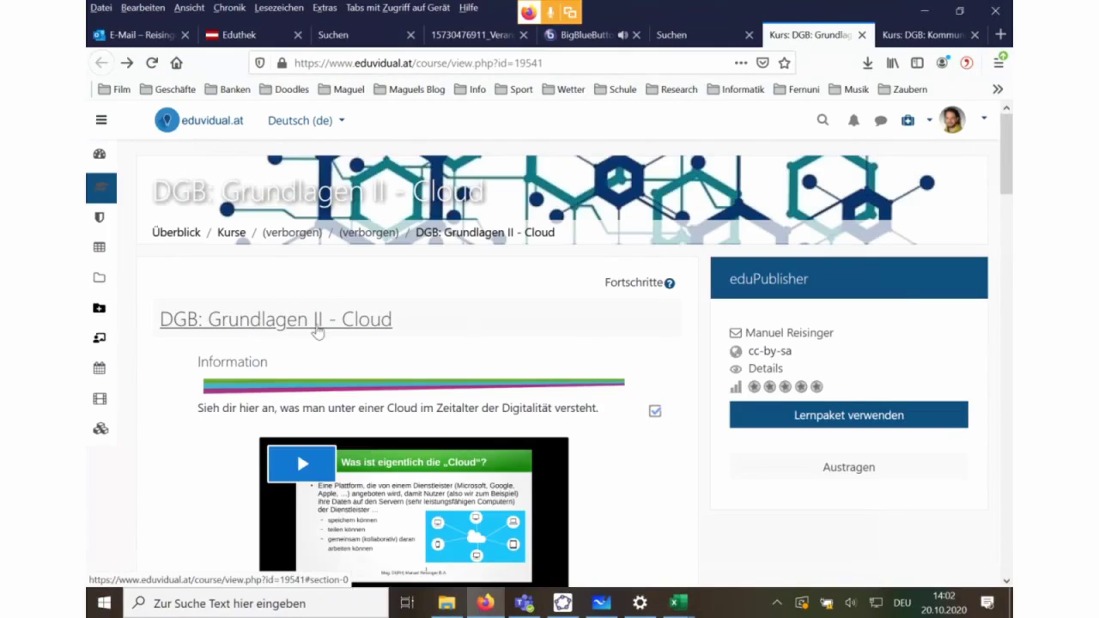
Open the Cloud course's package details and go through its Zeitbedarf, Vorkenntnisse and Voraussetzungen entries.
click(762, 369)
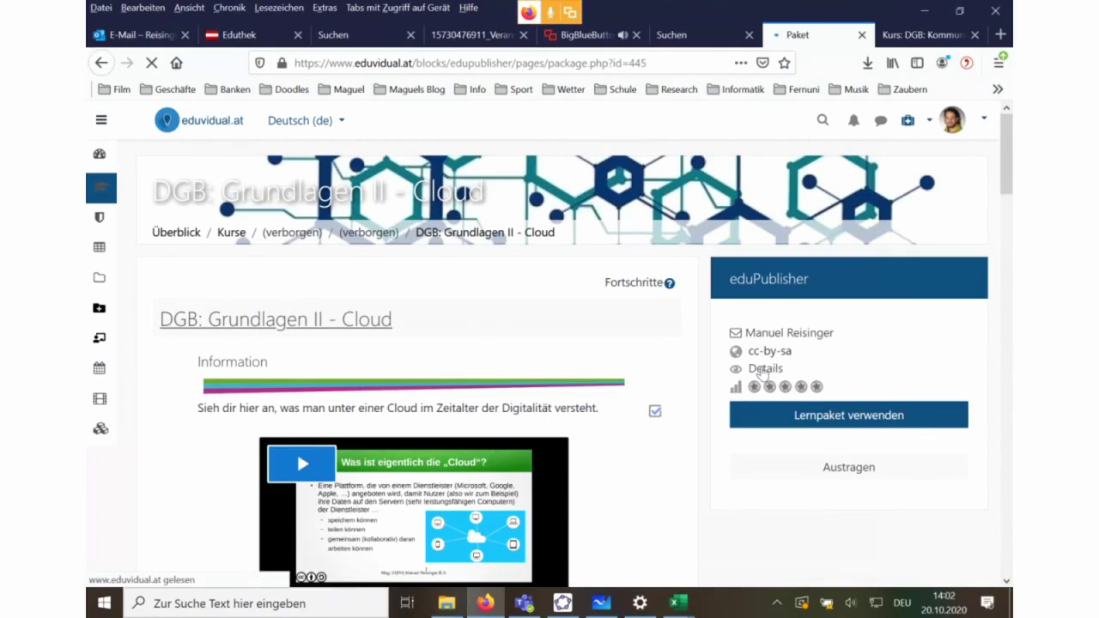
scroll(764, 372, down, 3)
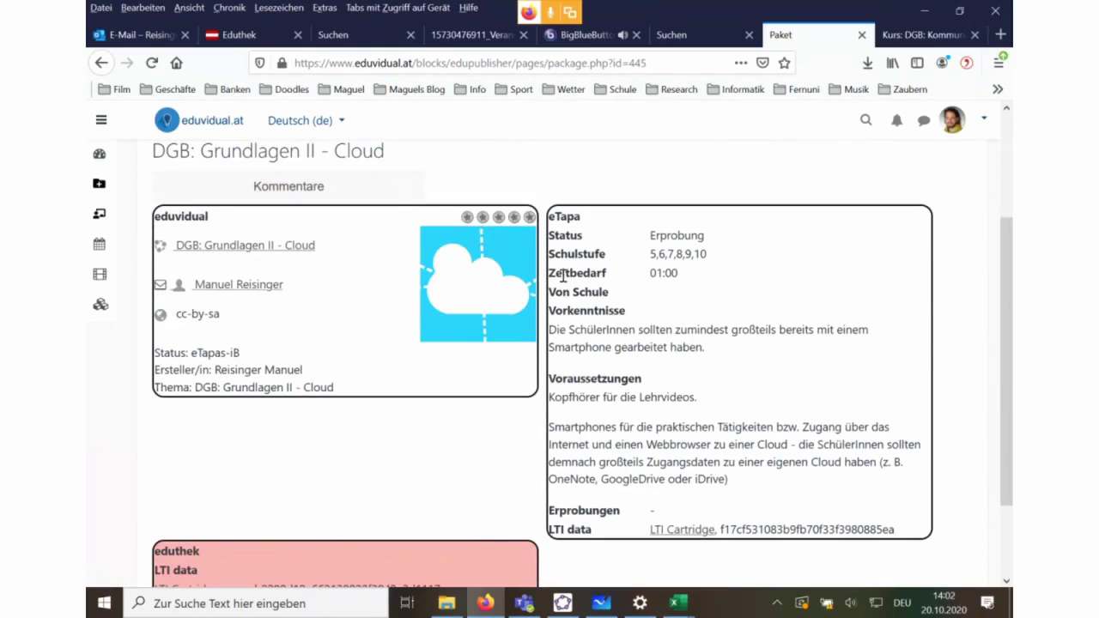
drag(550, 273, 684, 281)
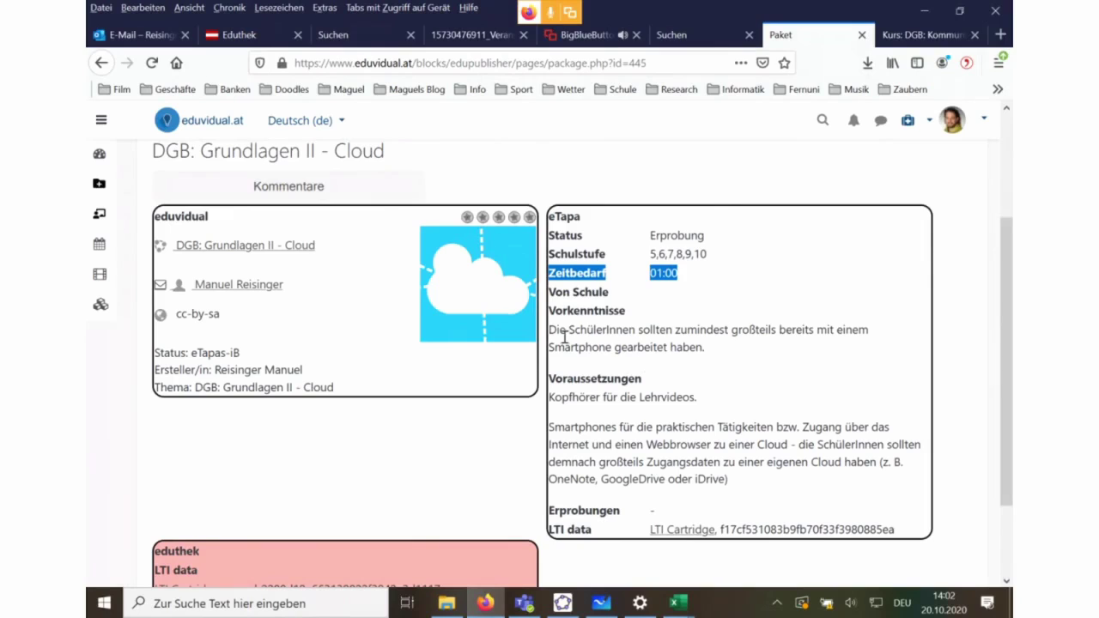
drag(550, 329, 712, 350)
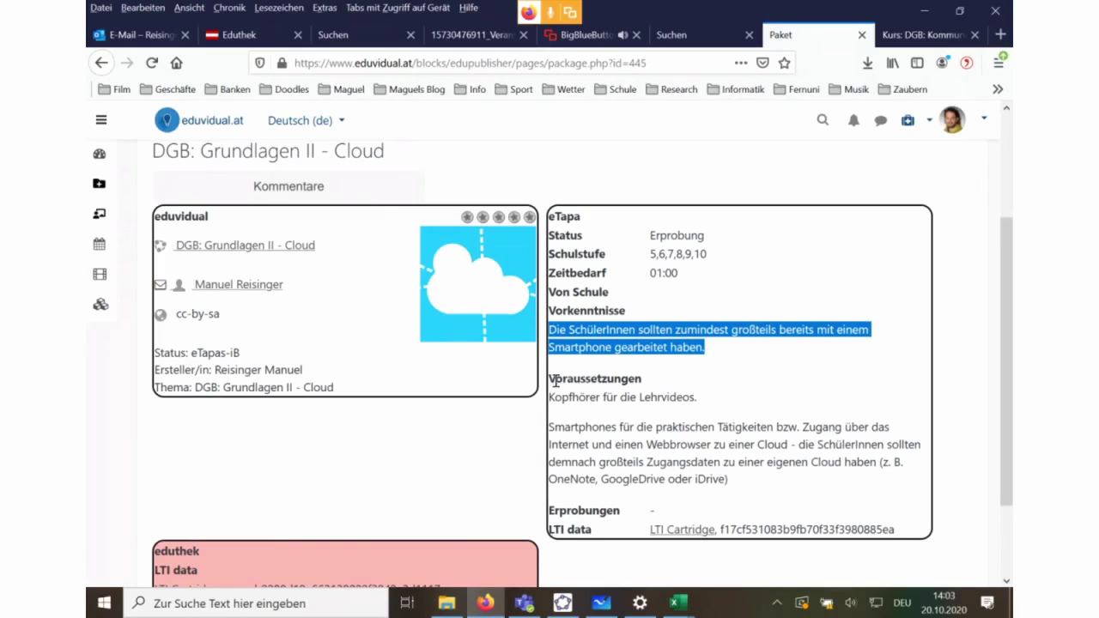
drag(549, 379, 812, 496)
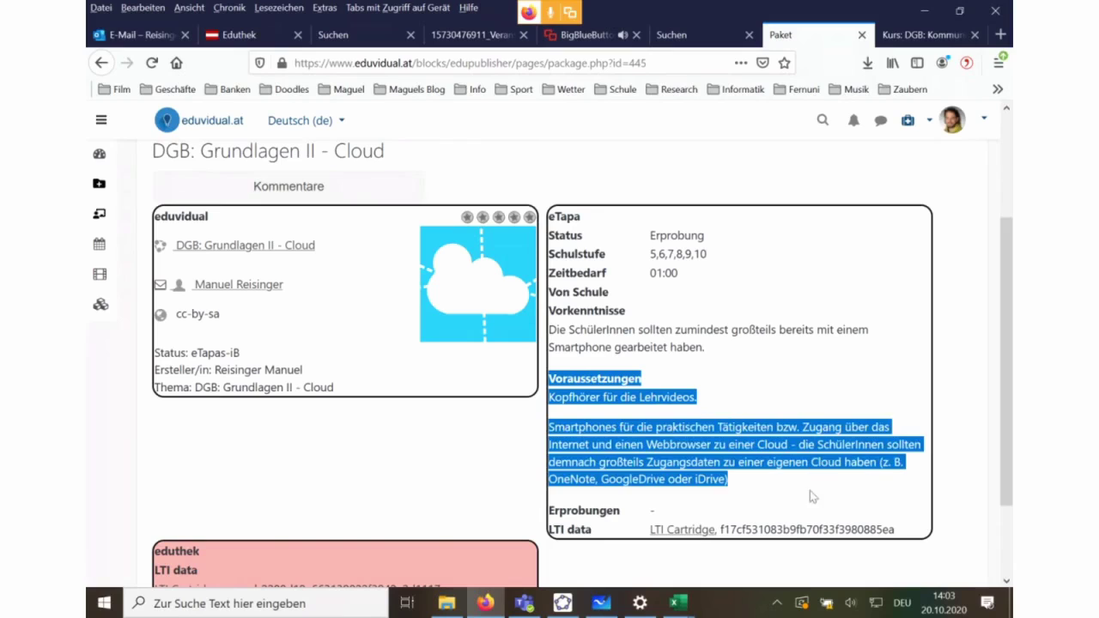
click(781, 494)
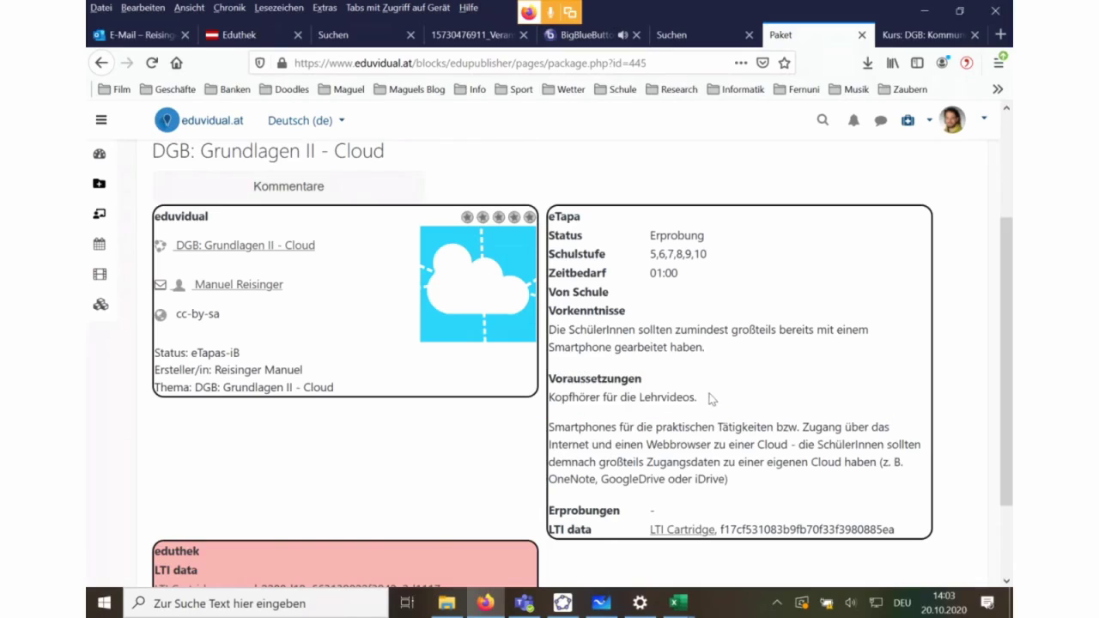
drag(710, 400, 557, 398)
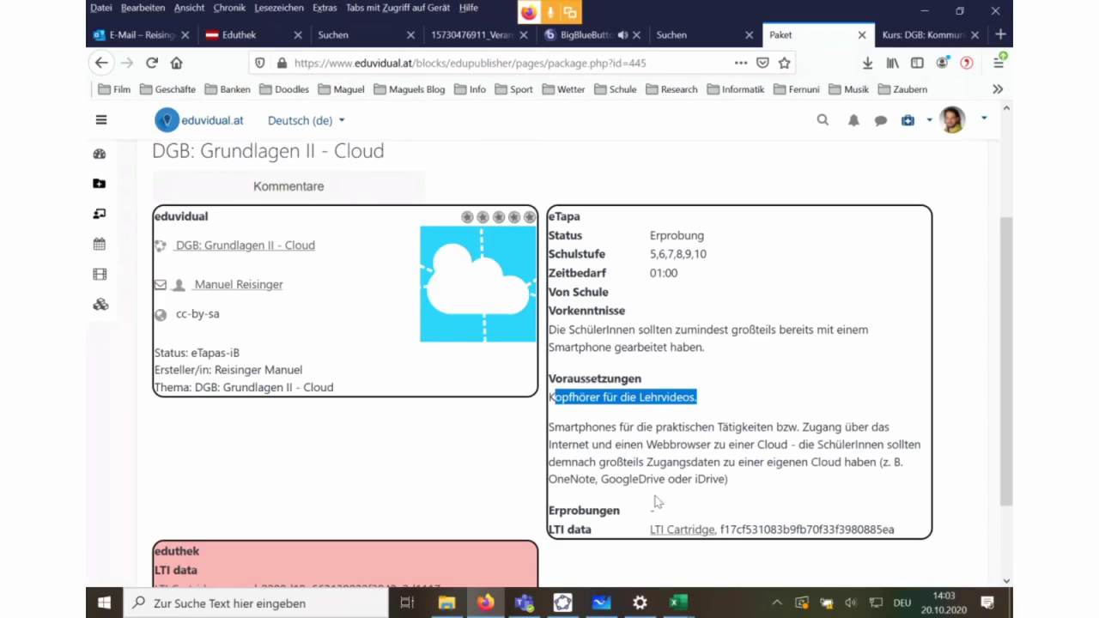
scroll(652, 502, down, 3)
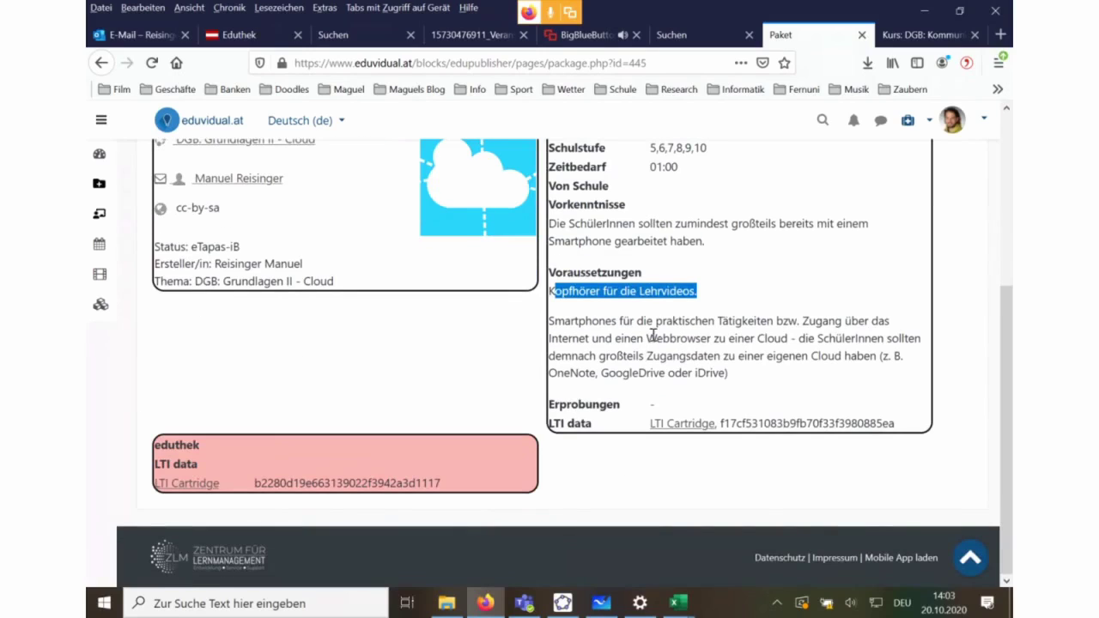
scroll(653, 343, up, 5)
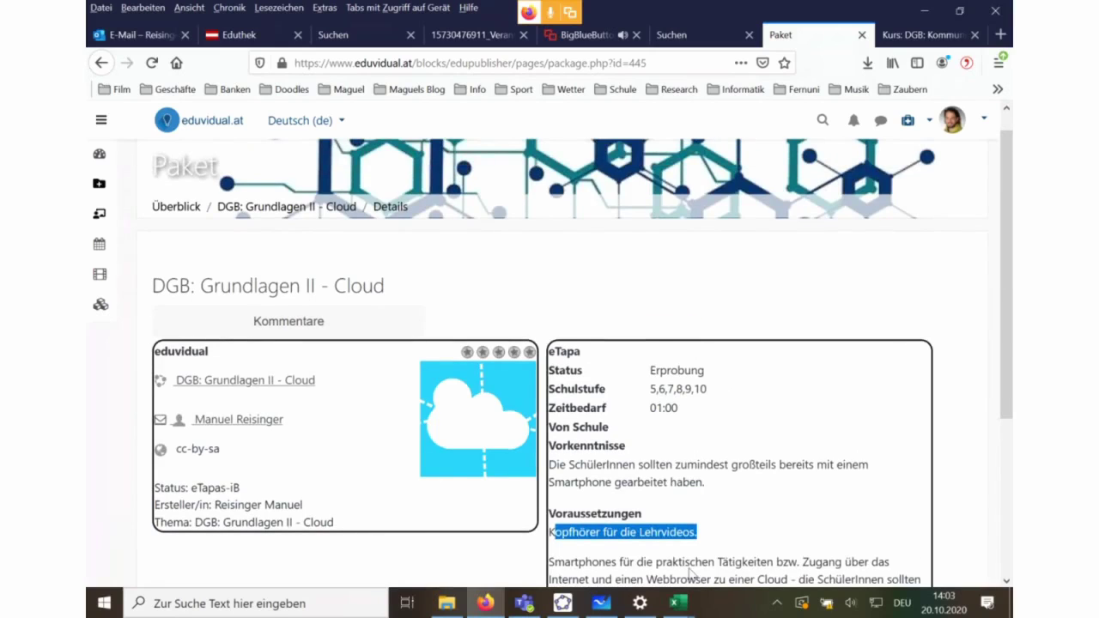
Return to the Cloud course page and briefly compare it with the open DGB: Kommunikation II - Kommunikation und Medien course.
click(102, 63)
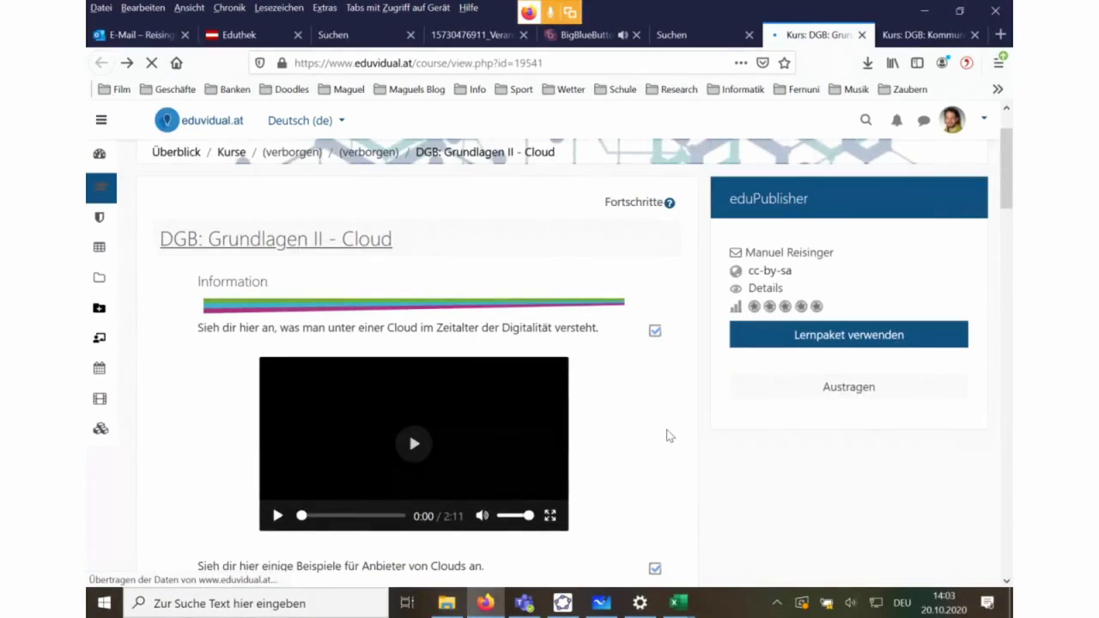
scroll(667, 439, down, 1)
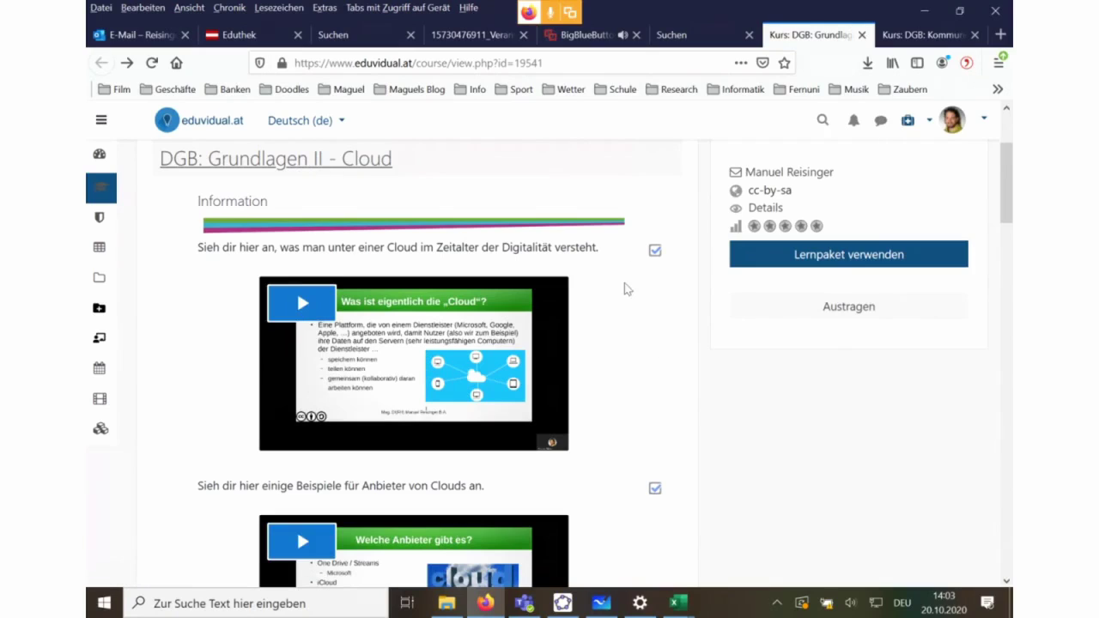
click(822, 120)
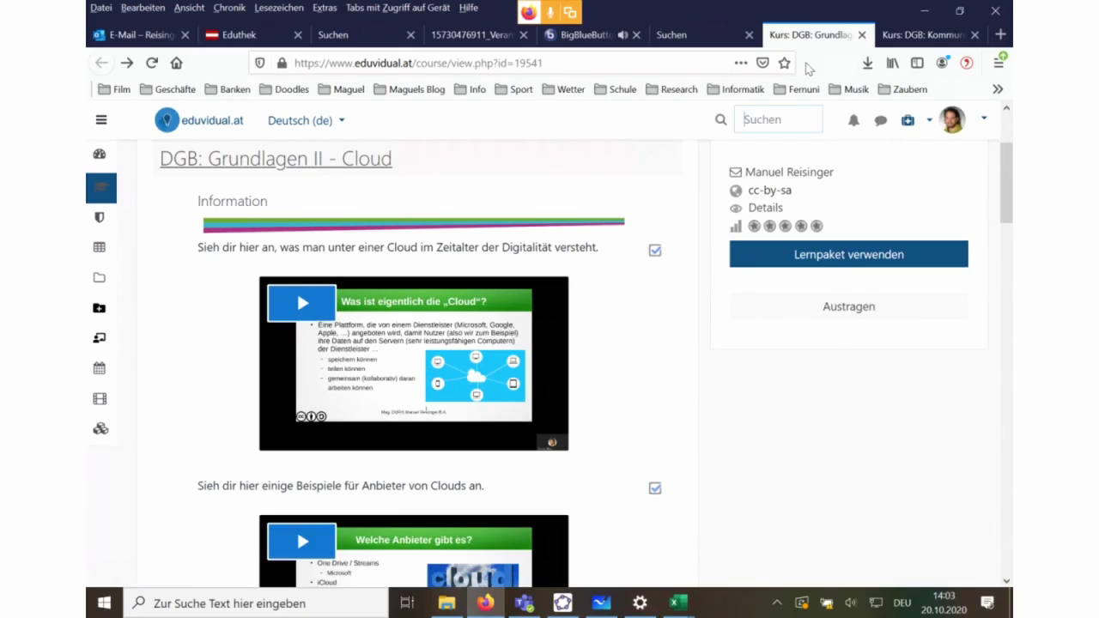
click(922, 36)
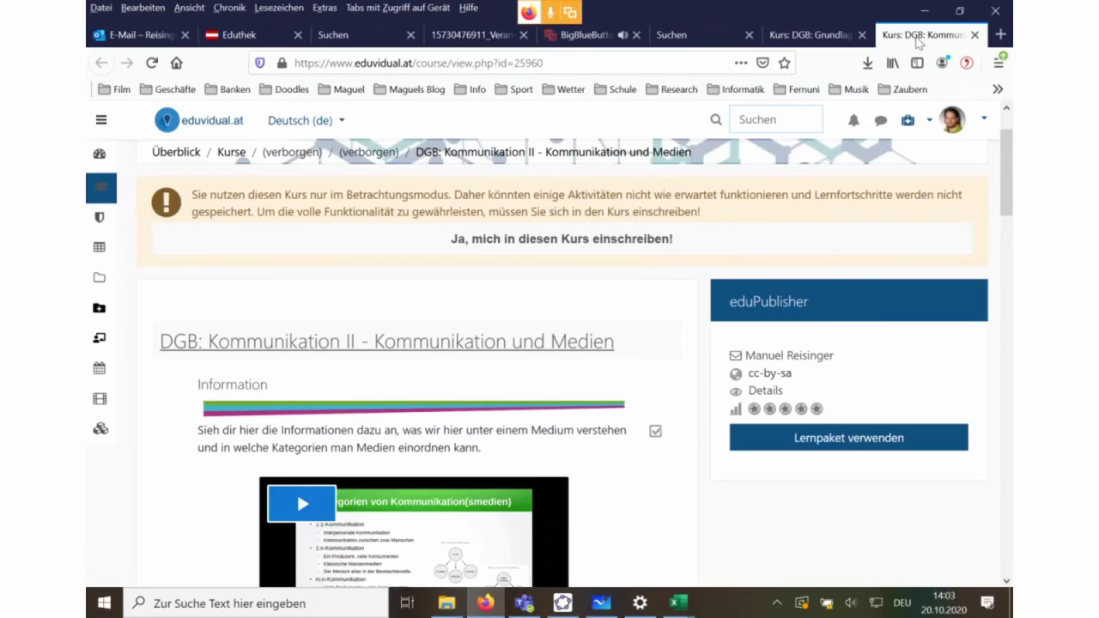
click(824, 39)
Switch to RoadmapSchüler.xlsx in Excel and open the eTapa M course link of the Cloud row.
mouse_move(673, 590)
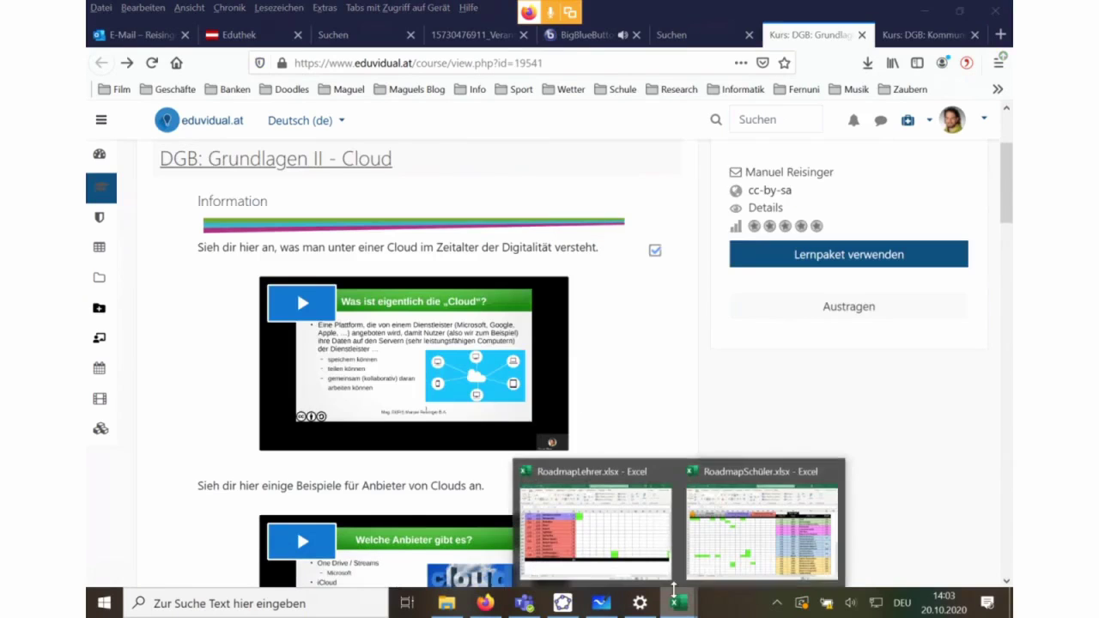
click(756, 543)
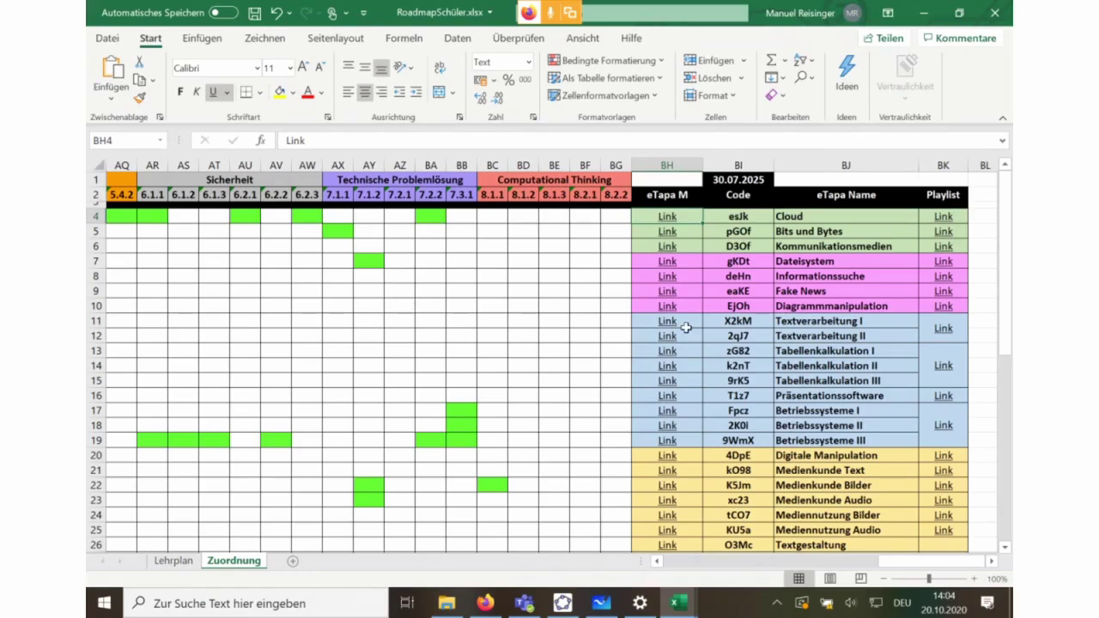
click(672, 223)
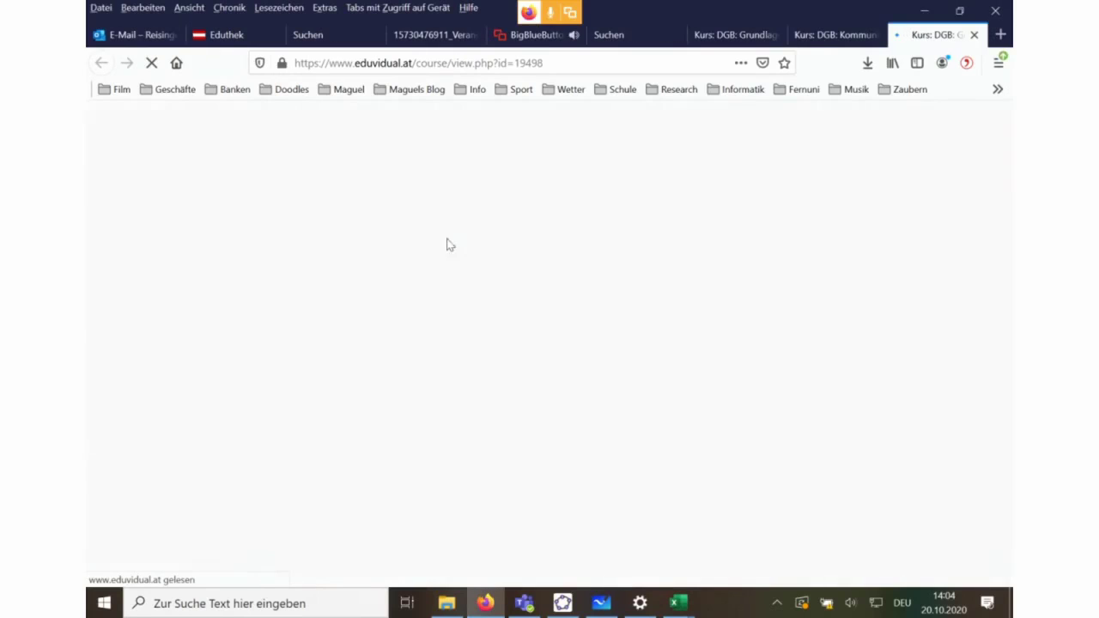
Dismiss the Fortgeschrittenen-Modus notice on the linked Cloud course, and briefly play and pause its first Information video.
scroll(463, 282, down, 3)
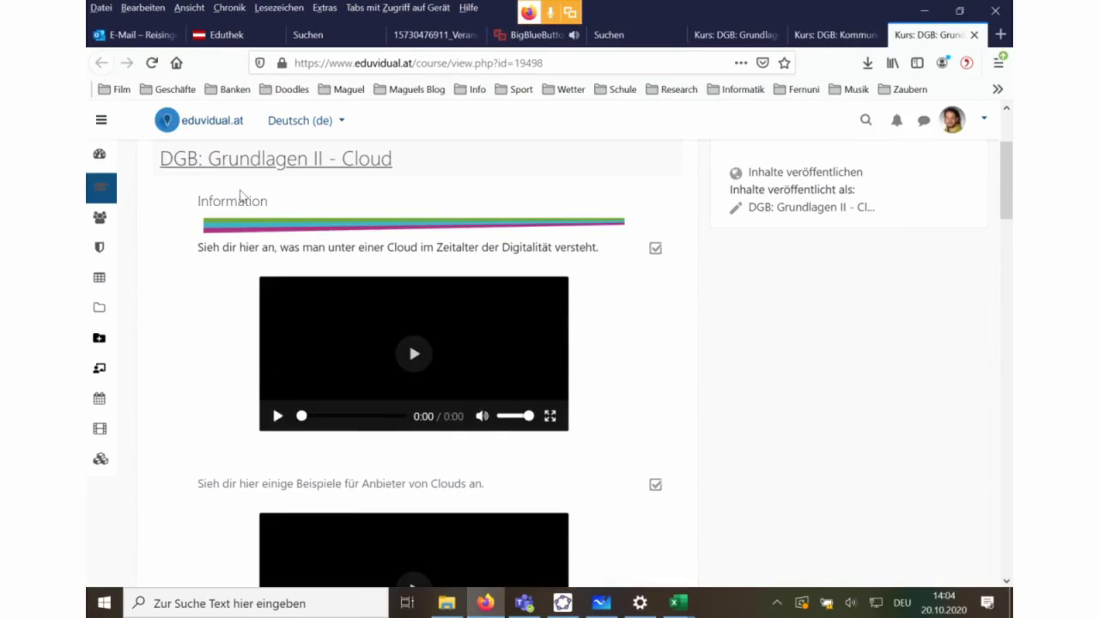
scroll(471, 237, up, 3)
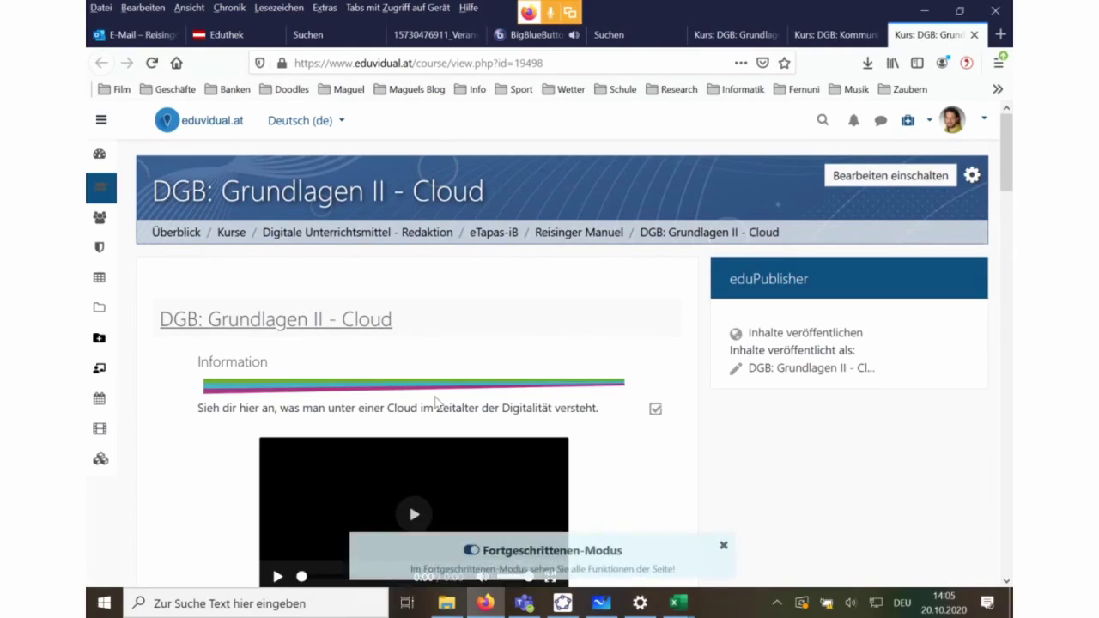
click(724, 547)
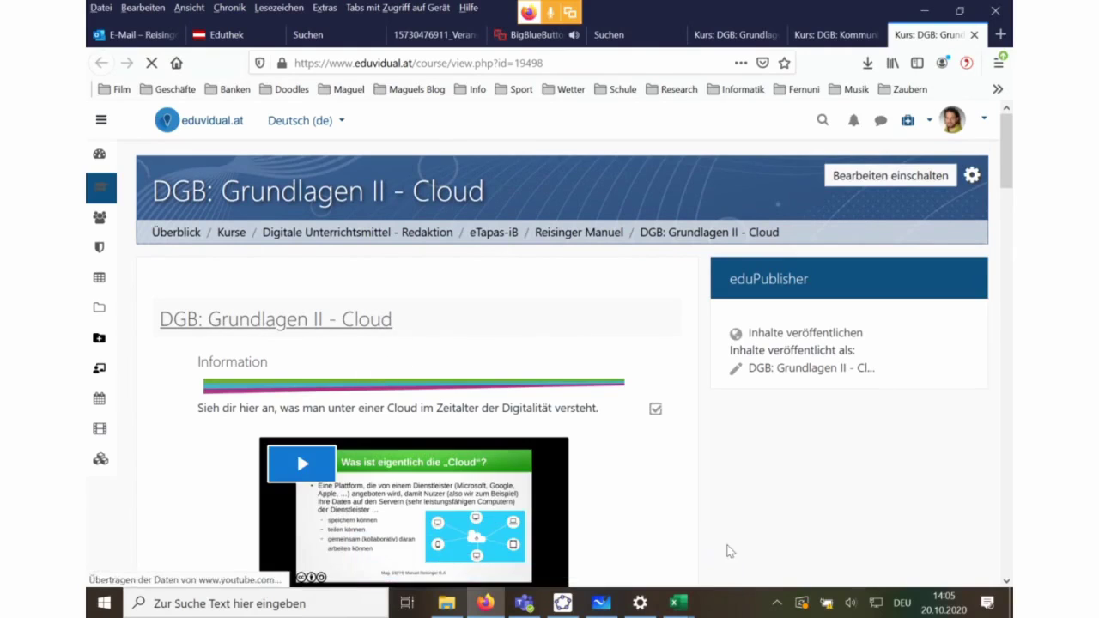
scroll(412, 383, down, 2)
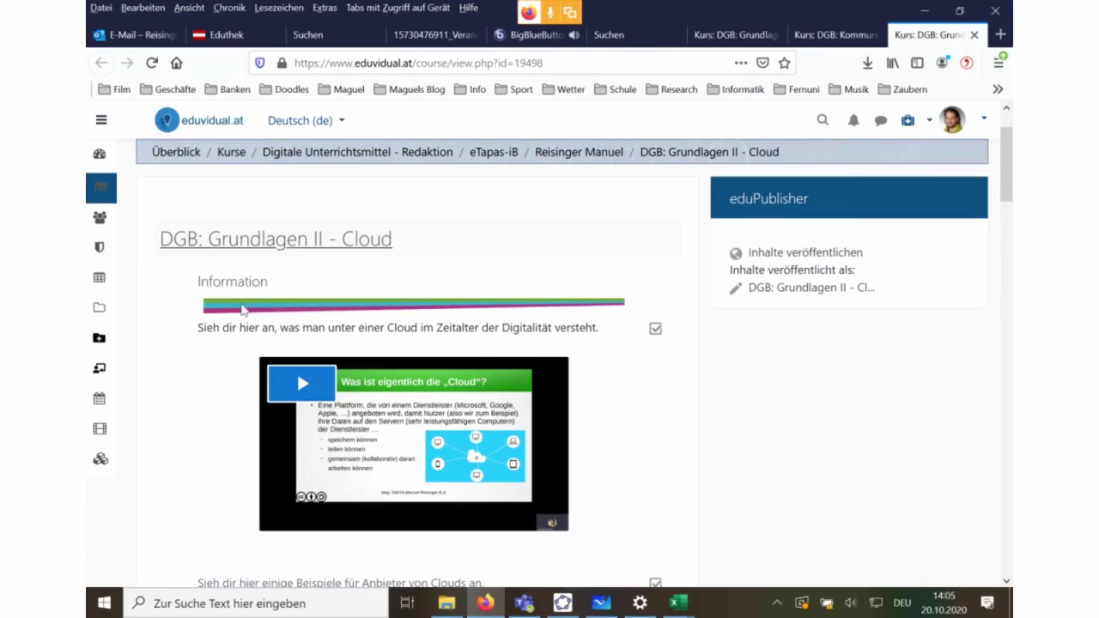
scroll(623, 435, down, 2)
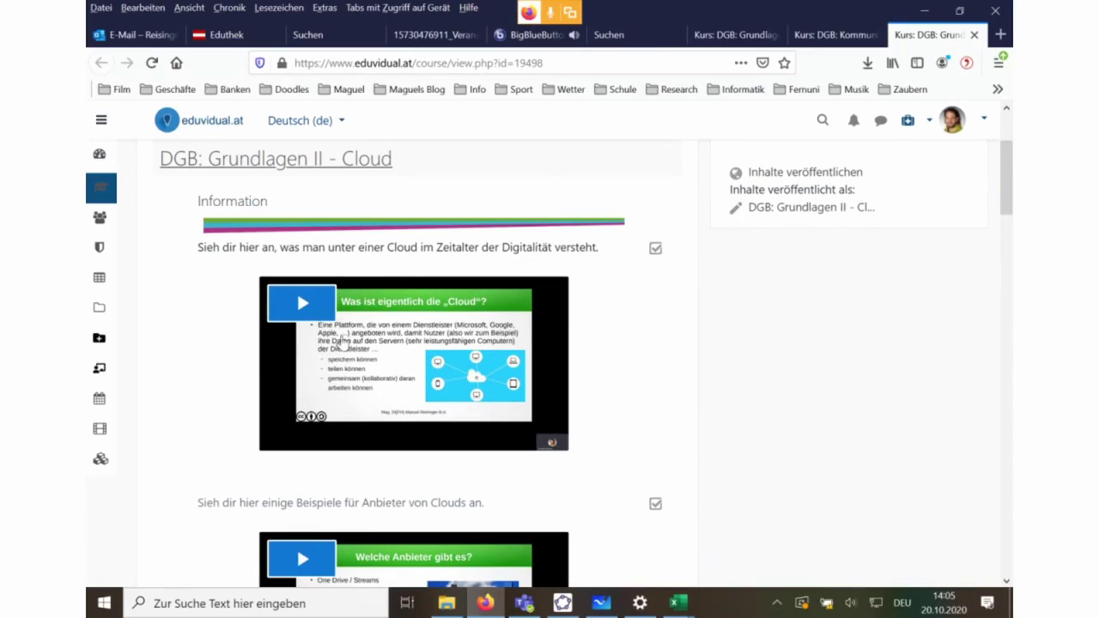
click(317, 318)
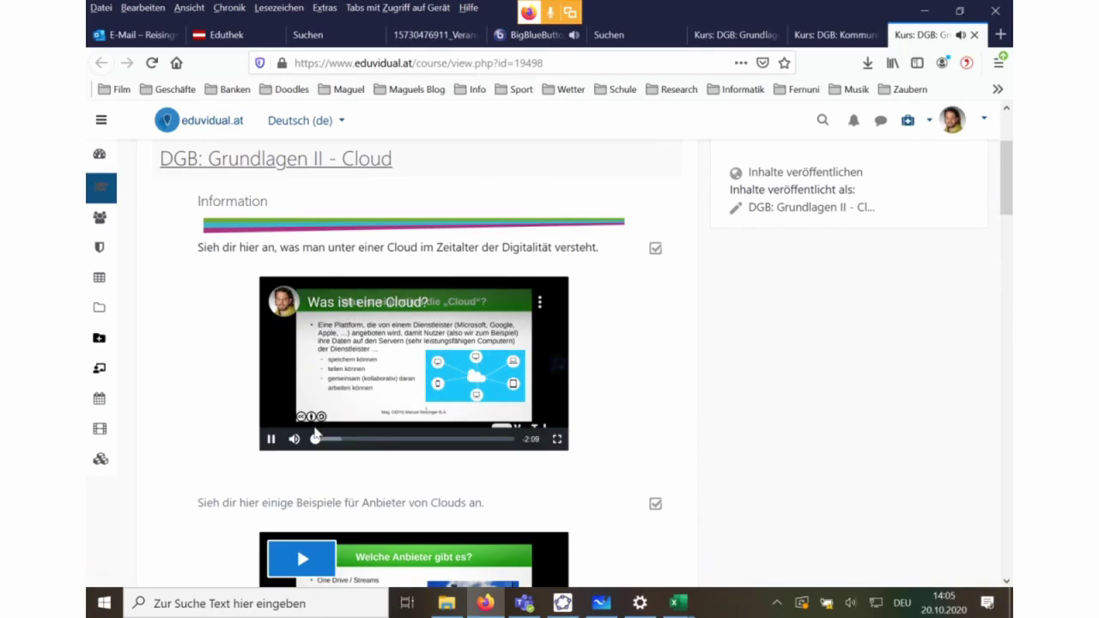
click(271, 439)
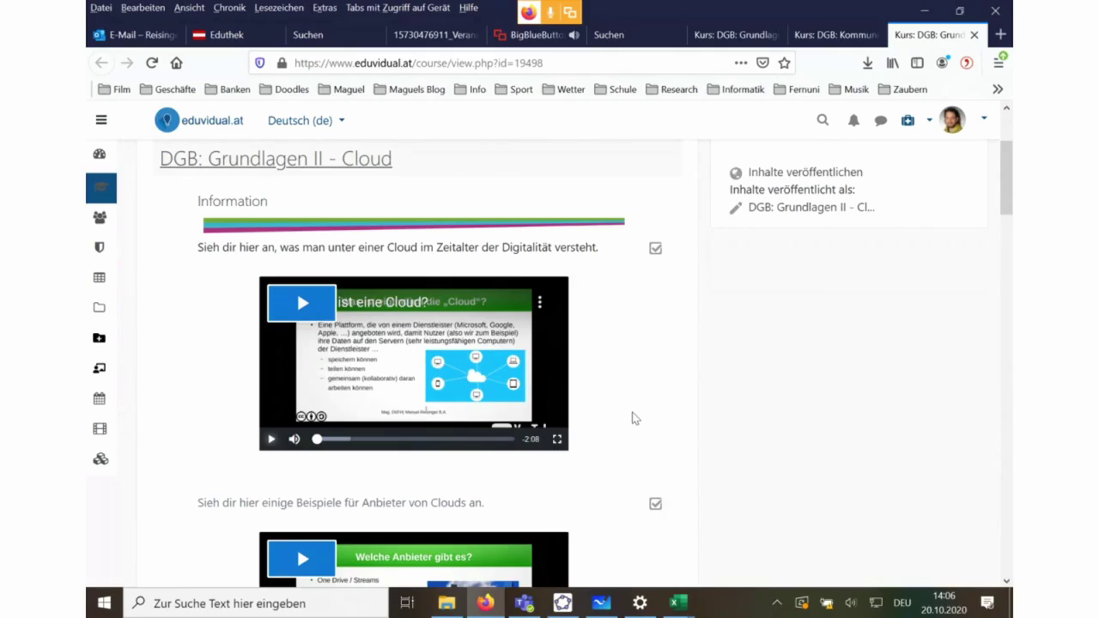
Look through the Cloud course's Information videos and their access restrictions down to the Lektion task Partnerarbeit: Arbeiten mit der Cloud.
scroll(633, 418, down, 2)
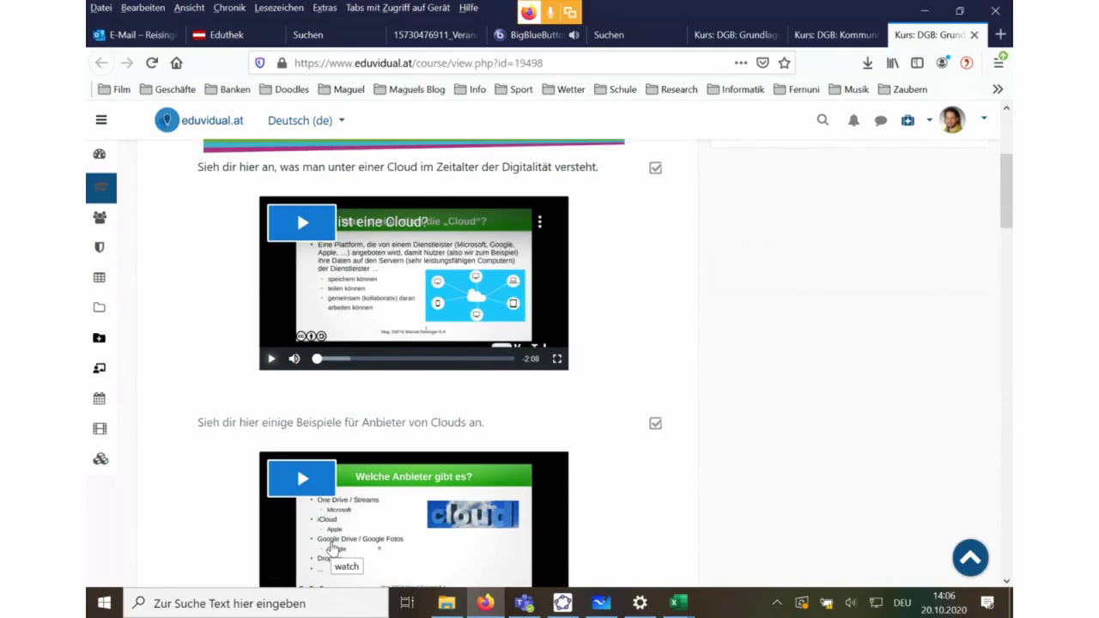
mouse_move(294, 360)
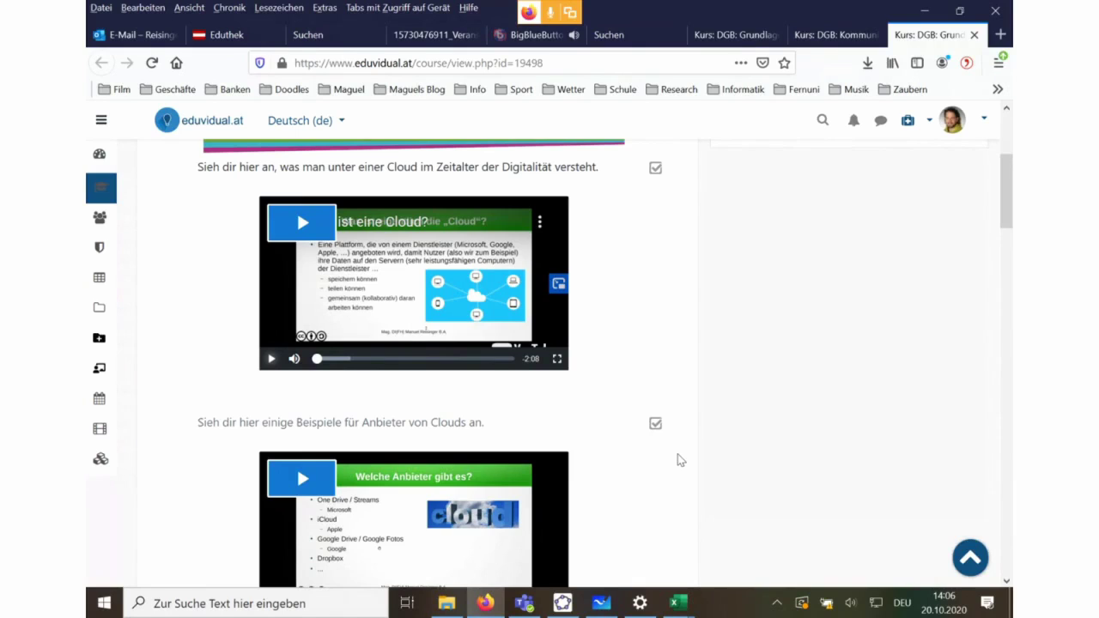
scroll(657, 452, down, 4)
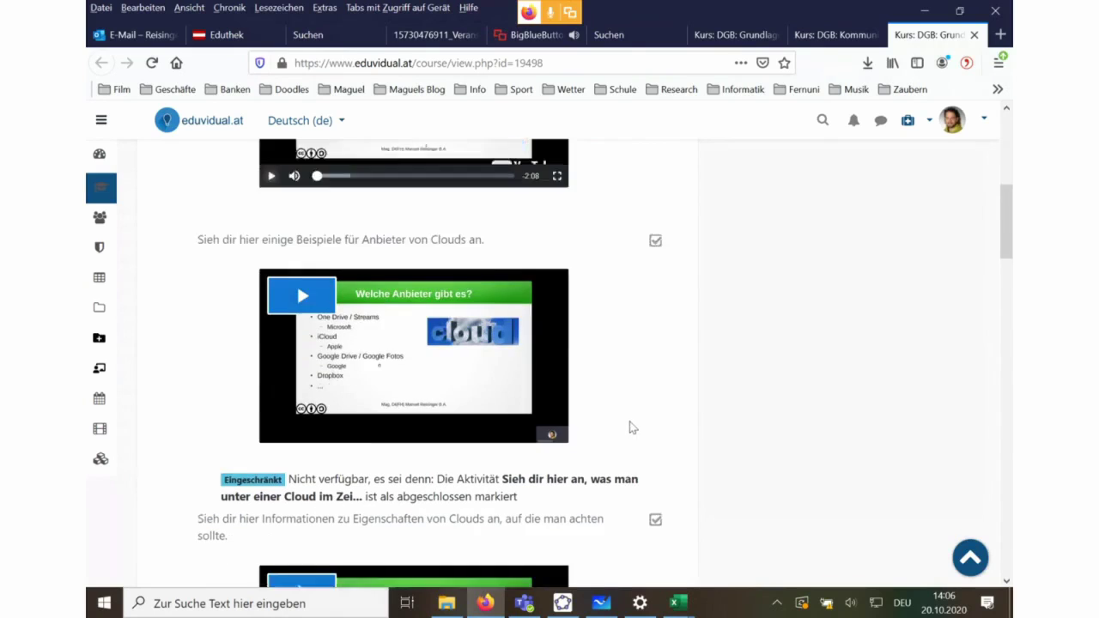
scroll(434, 314, down, 8)
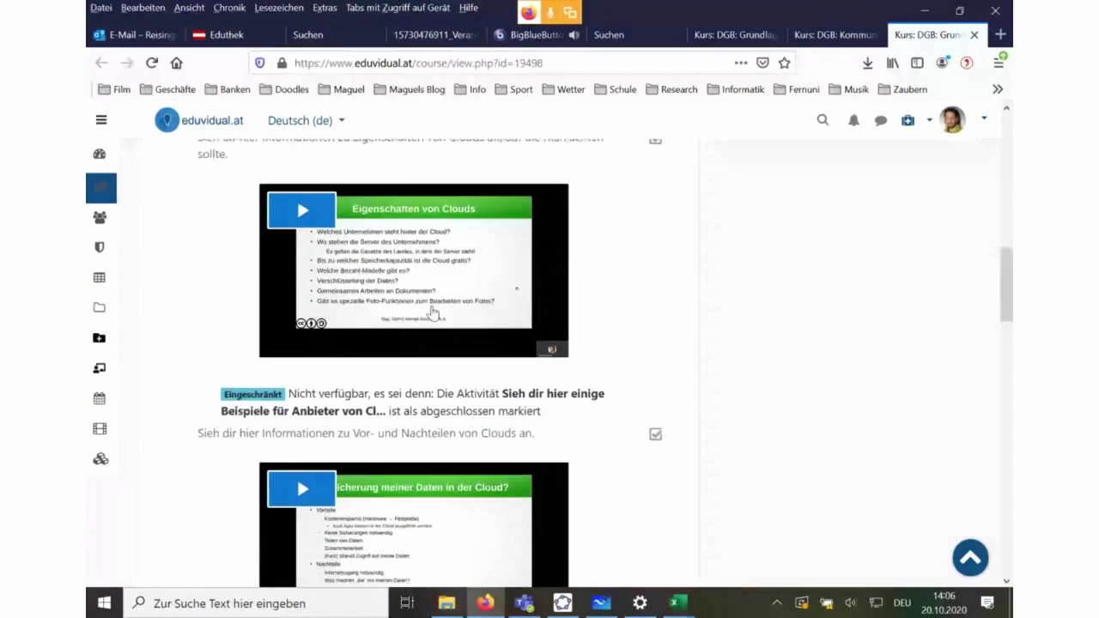
scroll(433, 314, down, 7)
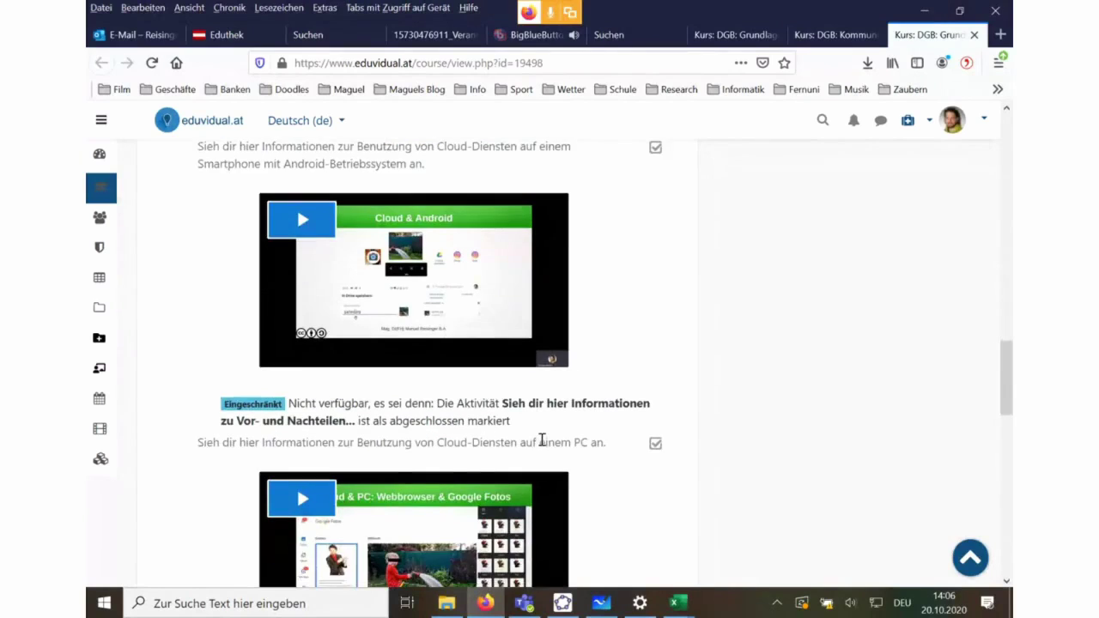
scroll(530, 362, down, 5)
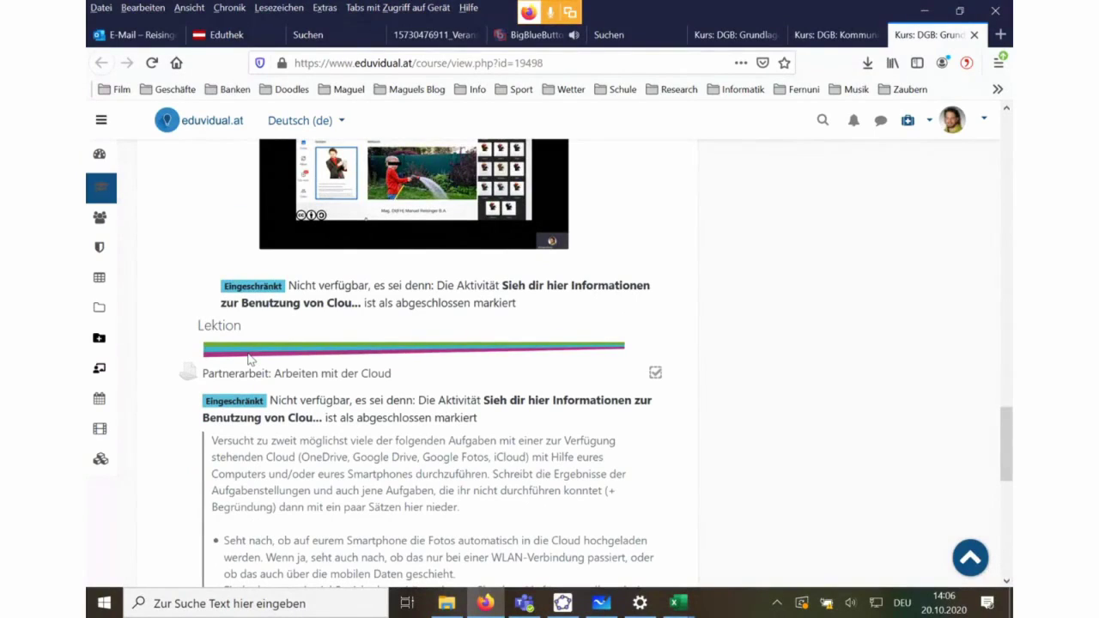
scroll(348, 395, down, 2)
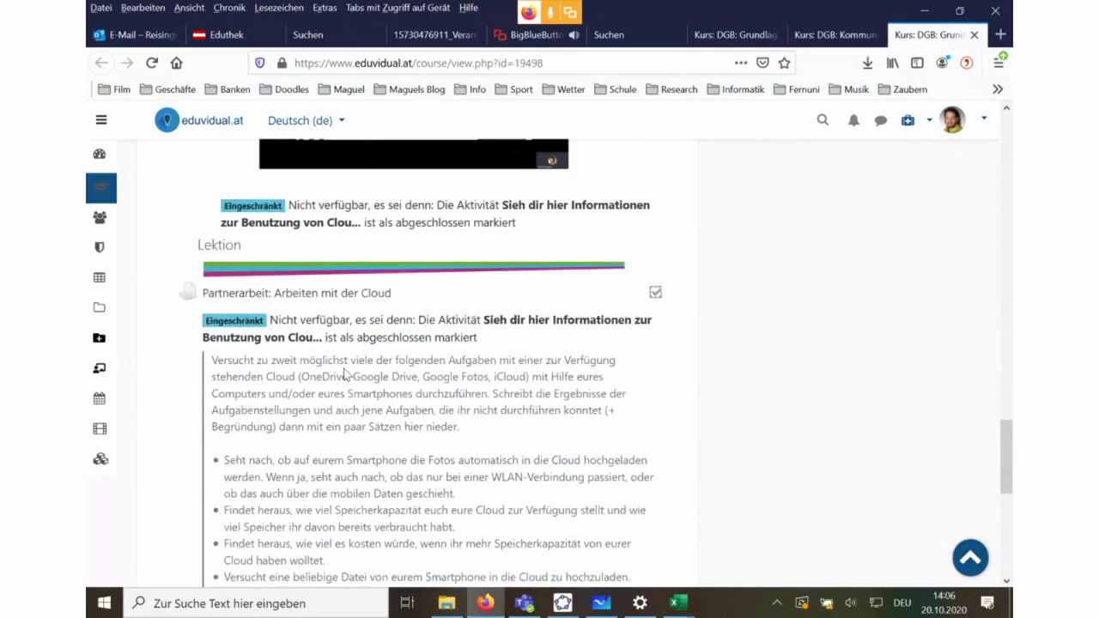
scroll(419, 337, down, 1)
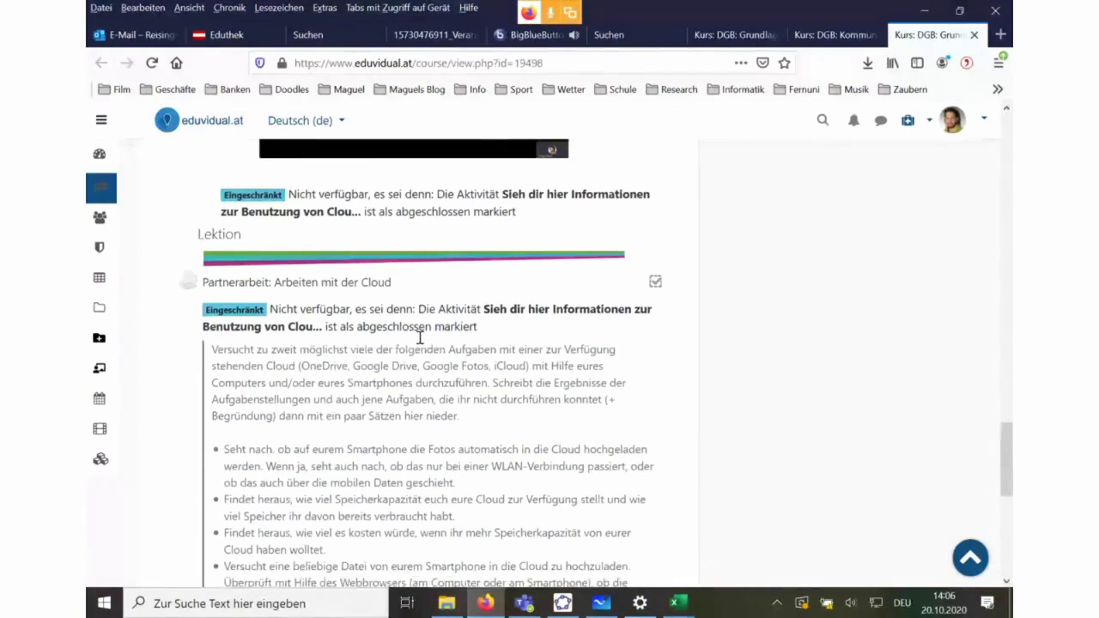
scroll(419, 337, down, 2)
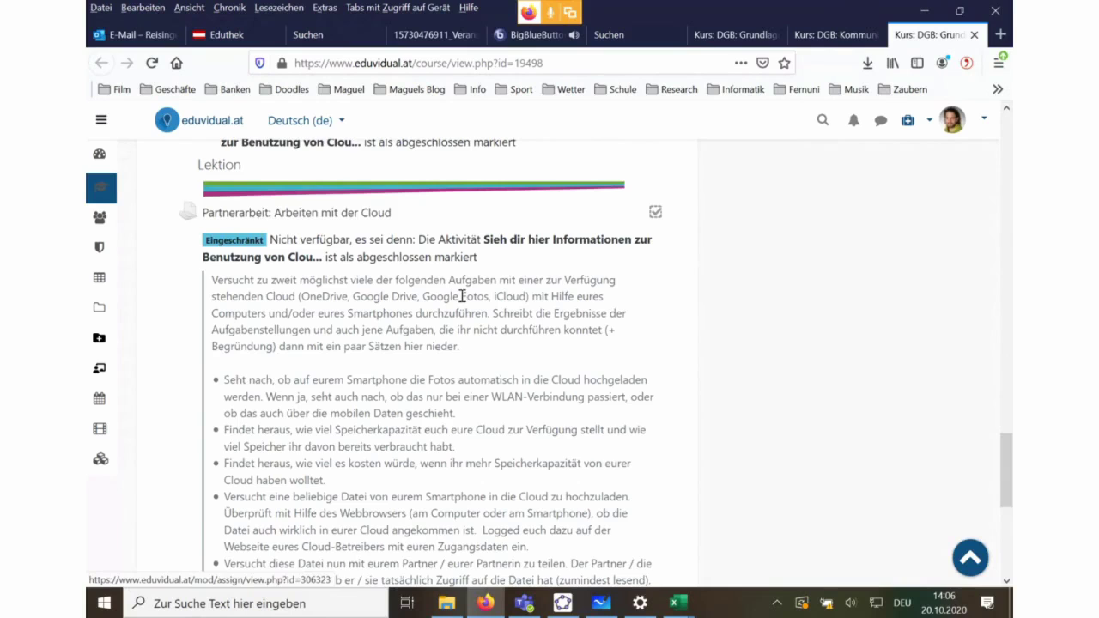
Read through the Partnerarbeit cloud tasks and the Reflexion discussion questions, highlight the Reflexion's introductory sentence, and return to the course's first Information video.
scroll(469, 297, down, 2)
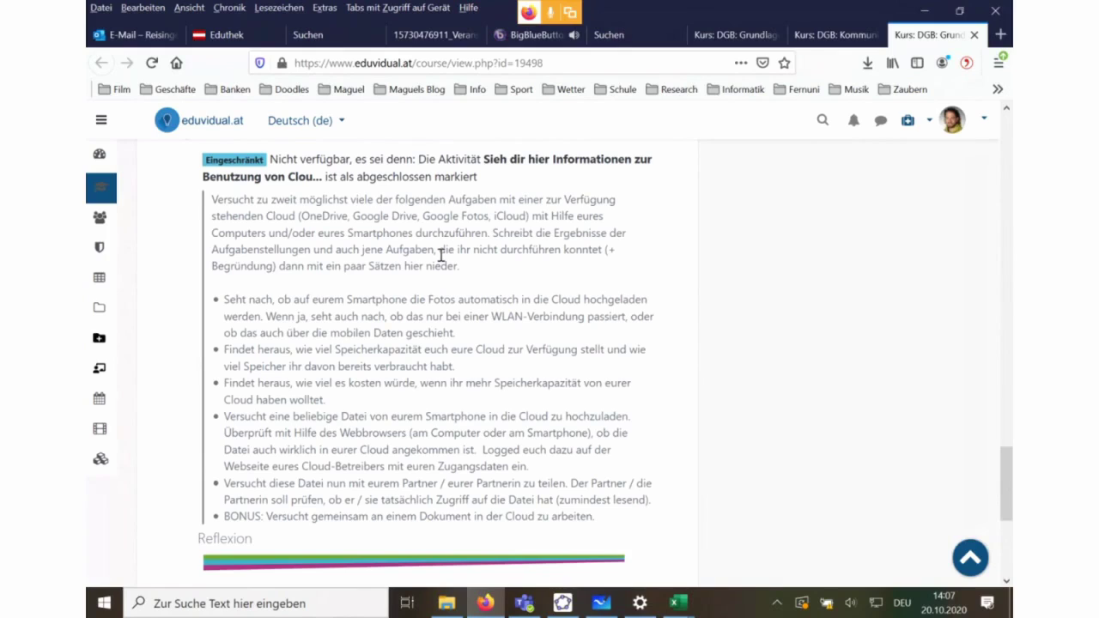
scroll(421, 250, down, 3)
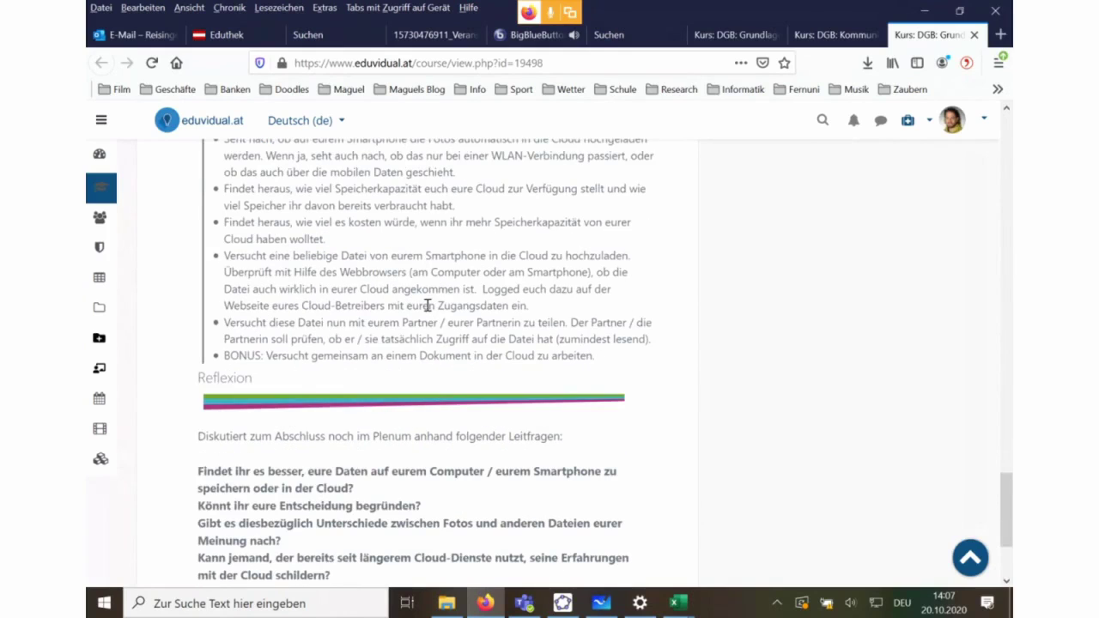
scroll(427, 305, up, 3)
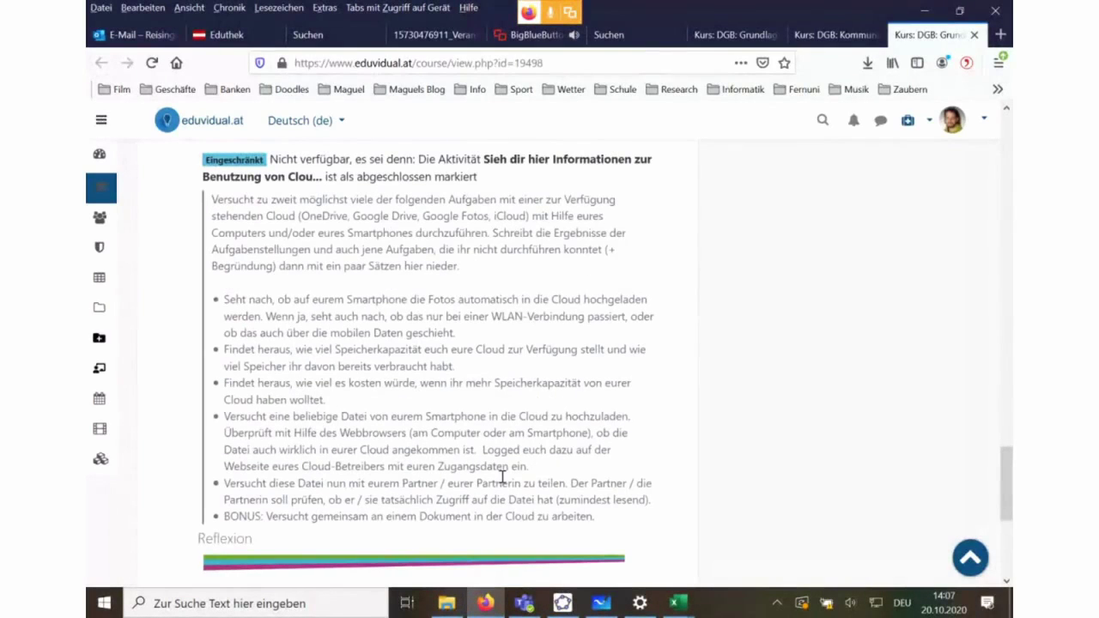
scroll(502, 477, down, 2)
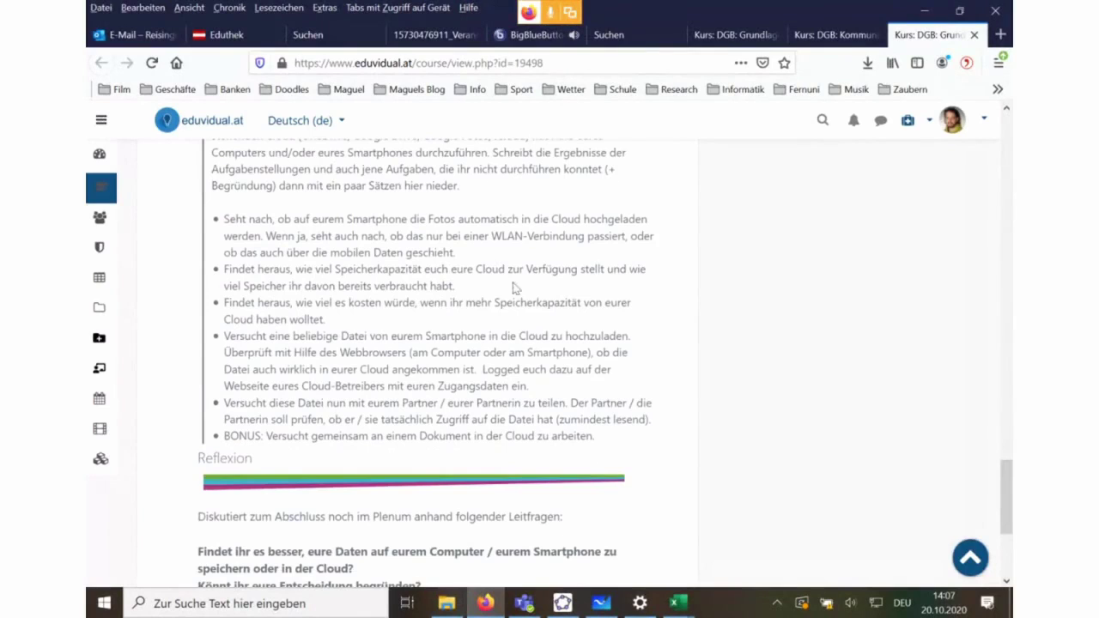
scroll(506, 326, down, 4)
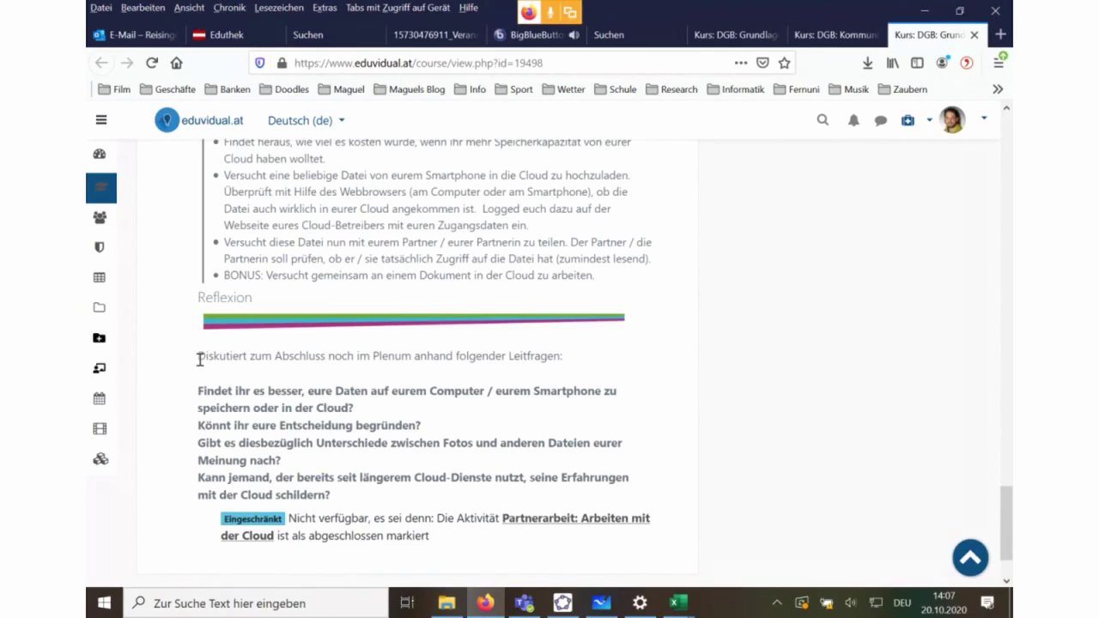
drag(200, 359, 355, 386)
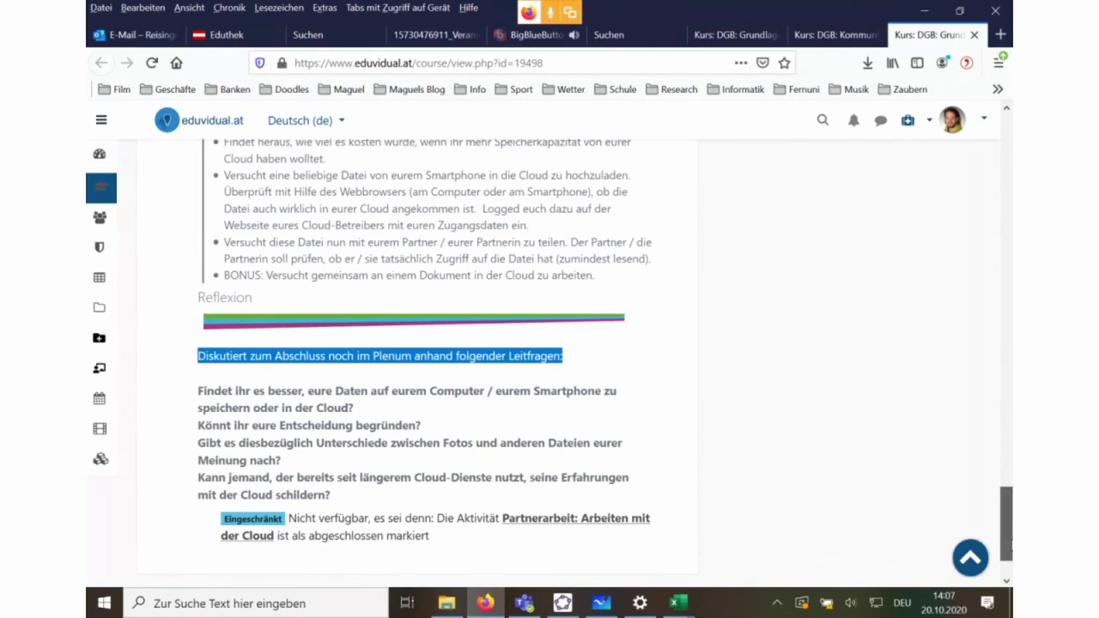
drag(1006, 522, 1010, 178)
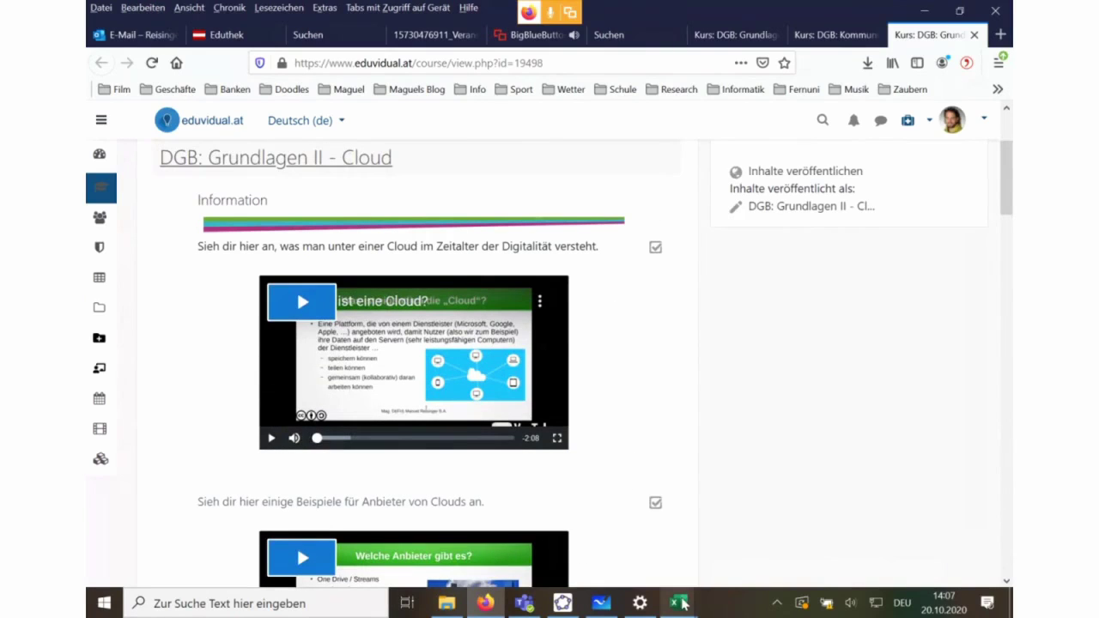
Switch to RoadmapSchüler.xlsx in Excel, open the eTapa M link of Kommunikationsmedien, and look through the linked course down to its Reflexion section.
mouse_move(679, 603)
click(725, 553)
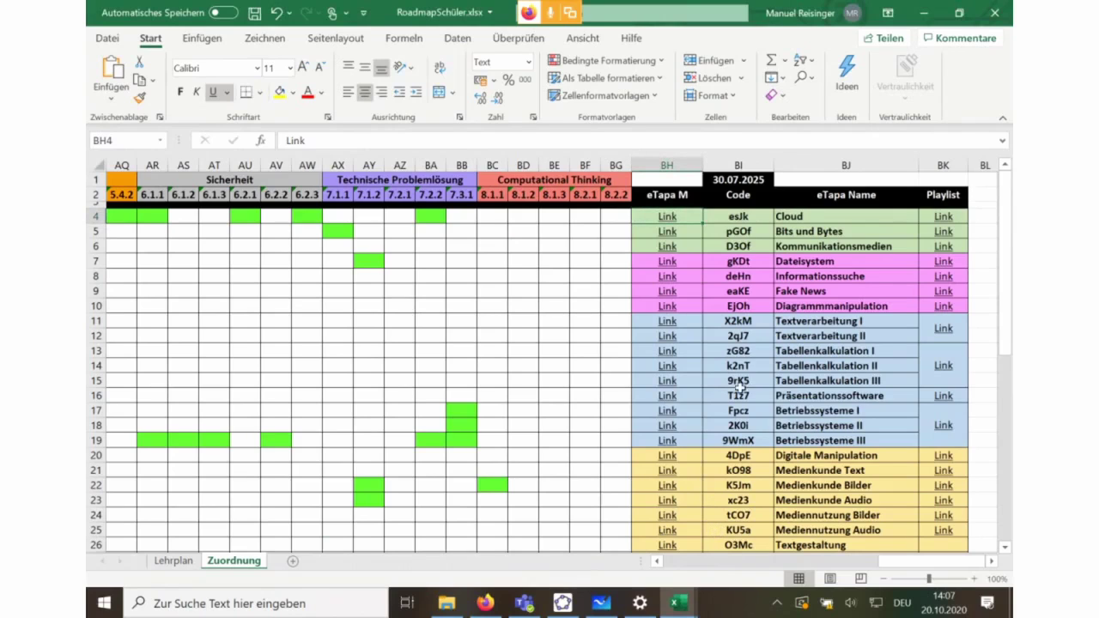
click(672, 251)
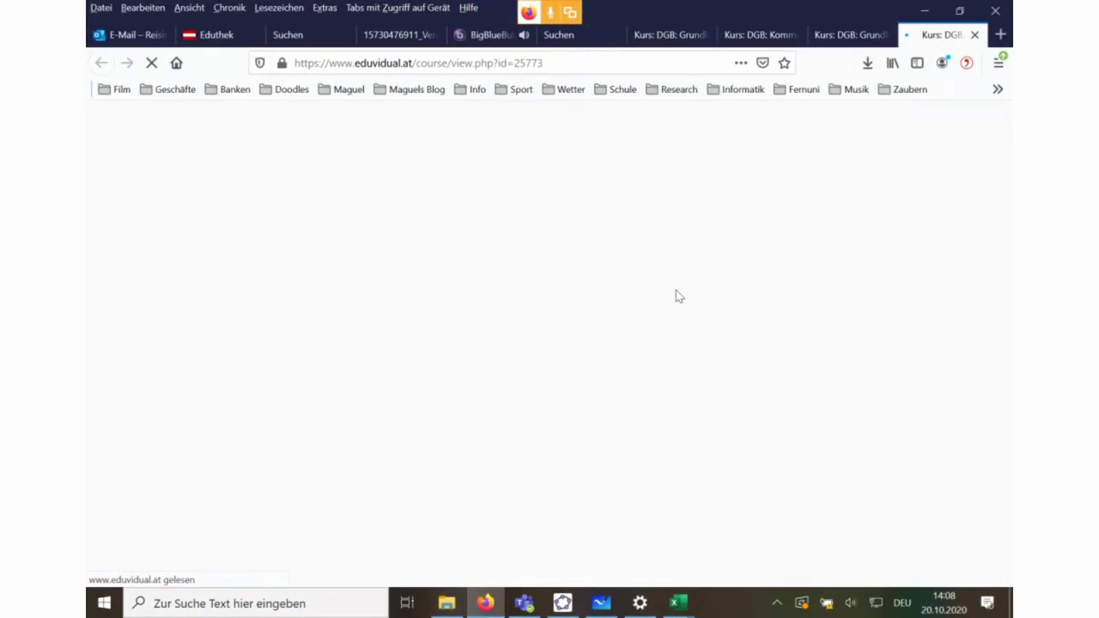
scroll(674, 292, down, 10)
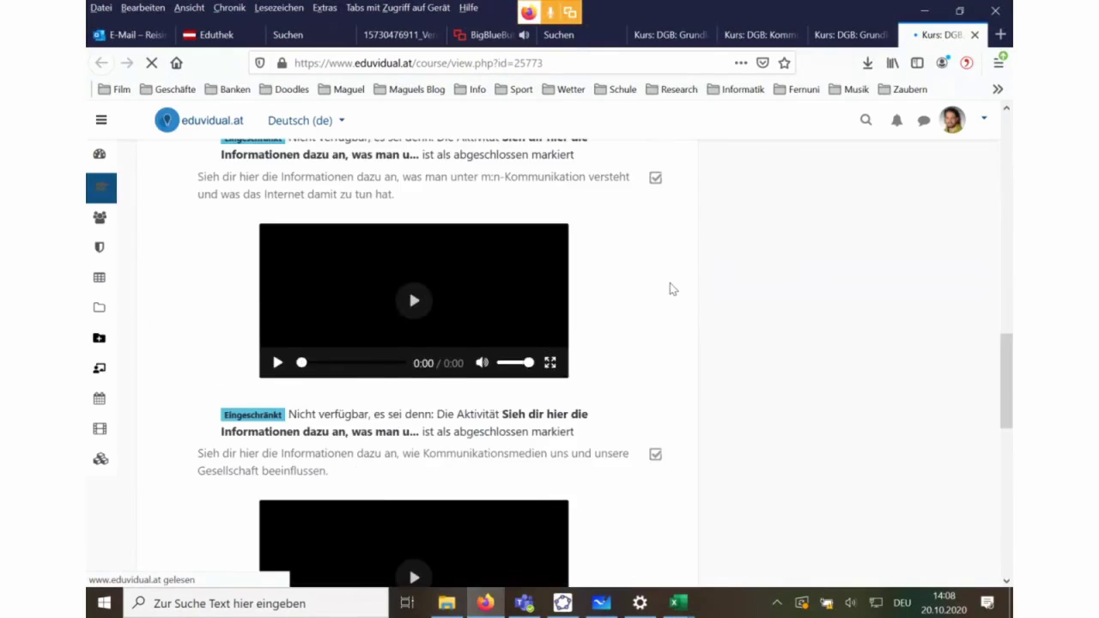
scroll(674, 289, down, 7)
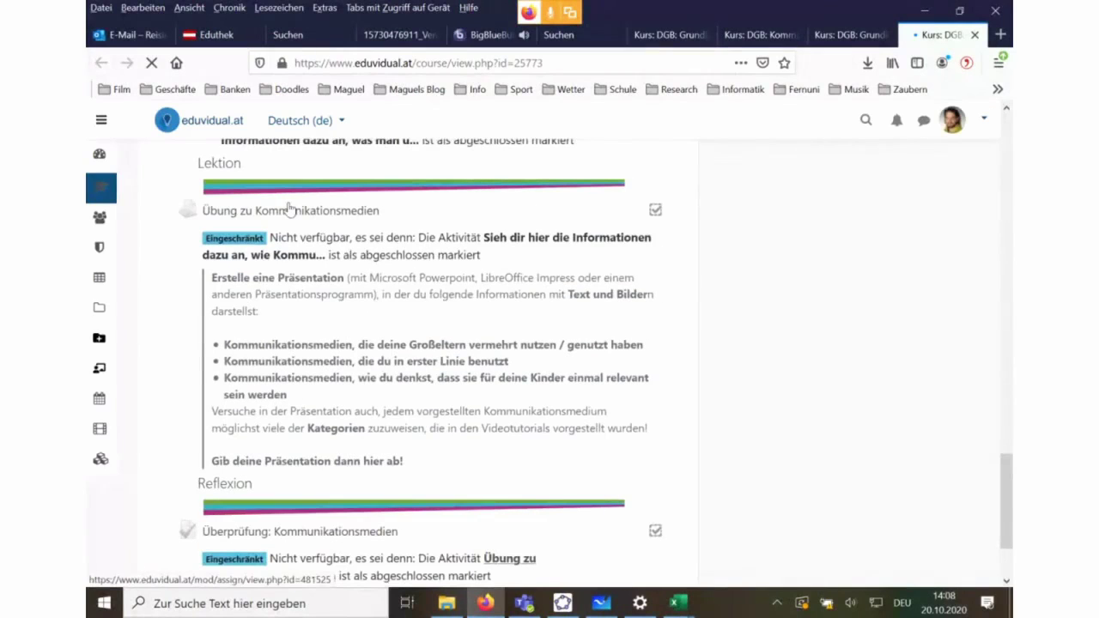
scroll(364, 348, down, 2)
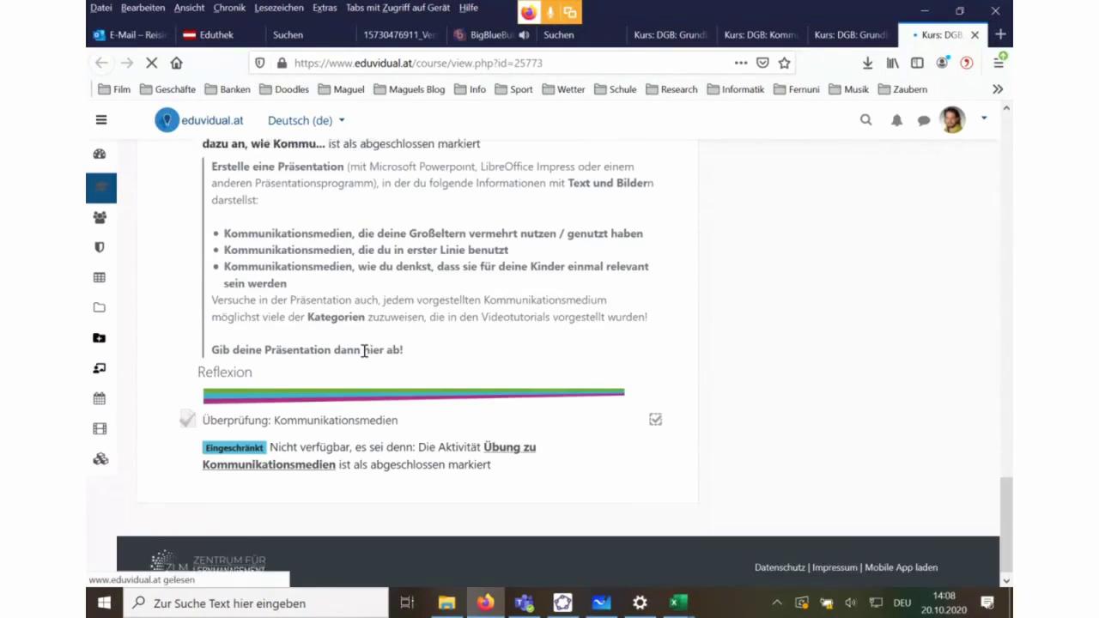
Open the Überprüfung: Kommunikationsmedien quiz, resume its last preview, and view the first question with its answer options.
click(243, 411)
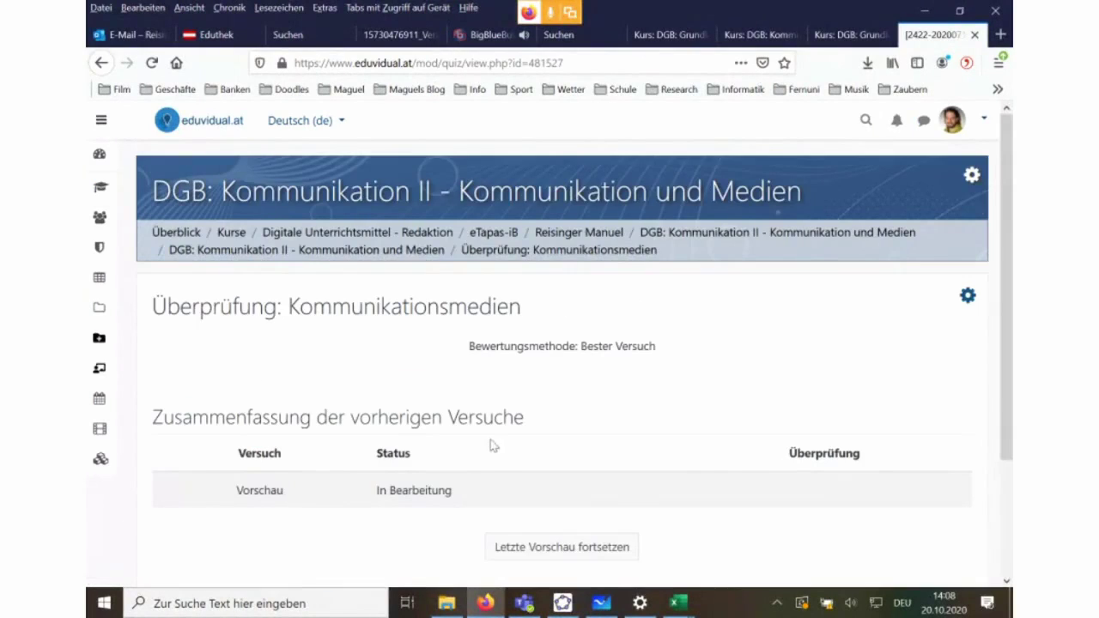
scroll(494, 445, down, 3)
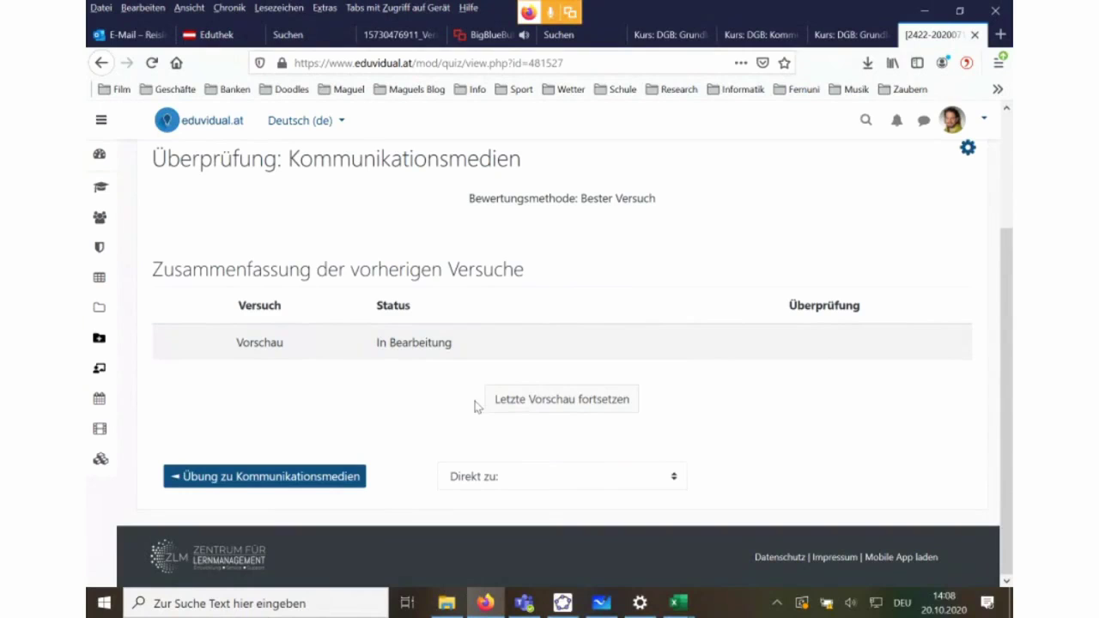
click(499, 411)
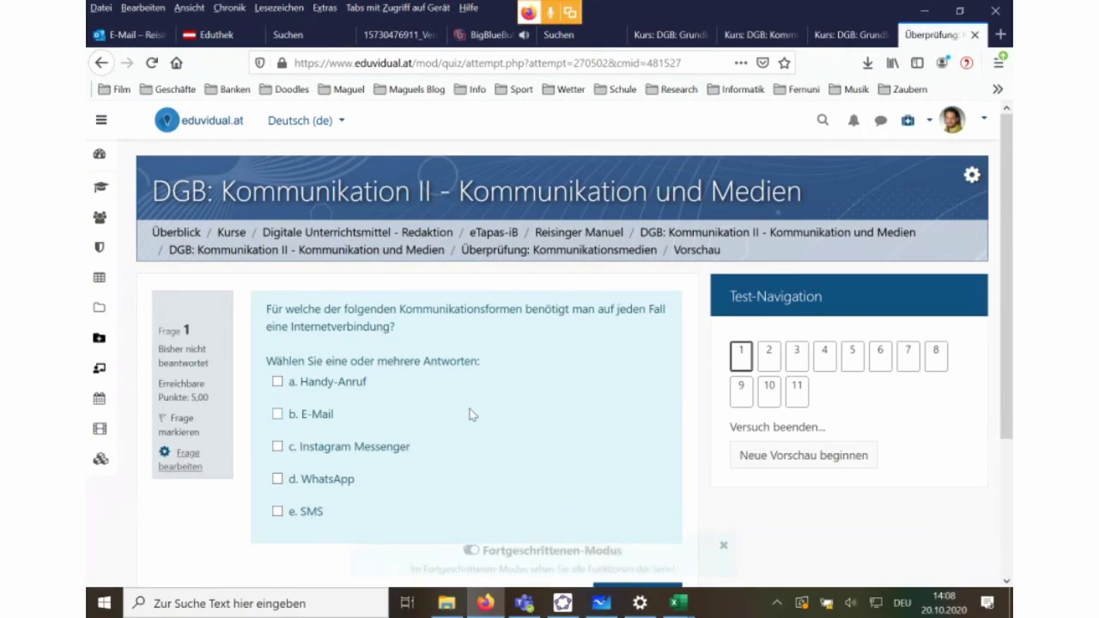
scroll(470, 415, down, 3)
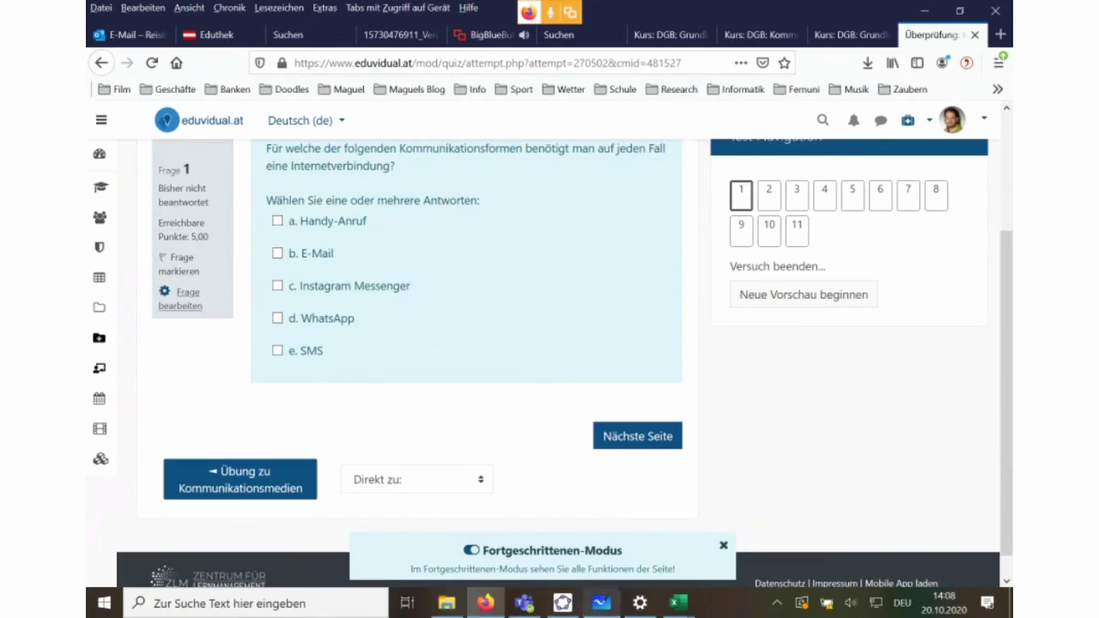
Switch to RoadmapSchüler.xlsx in Excel, open the eTapa M link of Textverarbeitung I, and look through the linked course down to its Reflexion section.
click(678, 602)
click(750, 570)
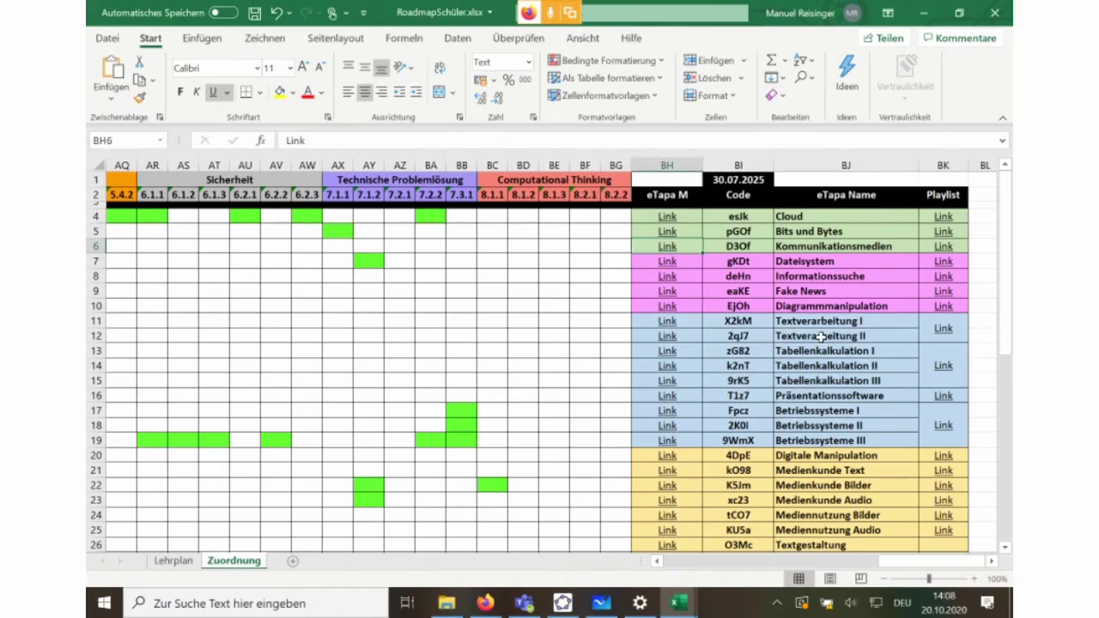
click(667, 320)
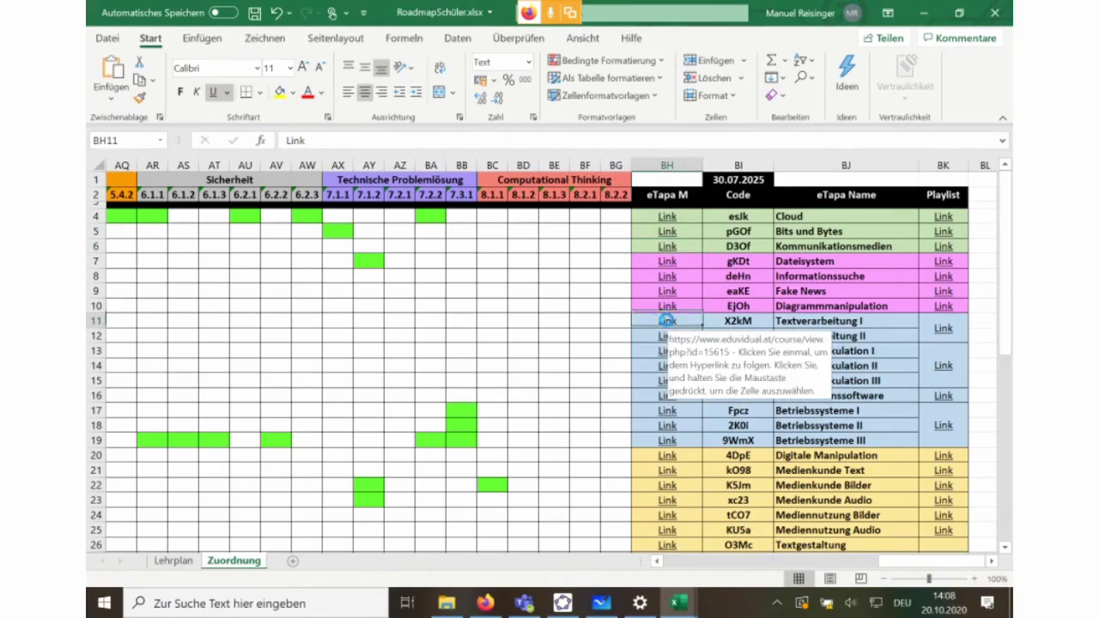
click(667, 321)
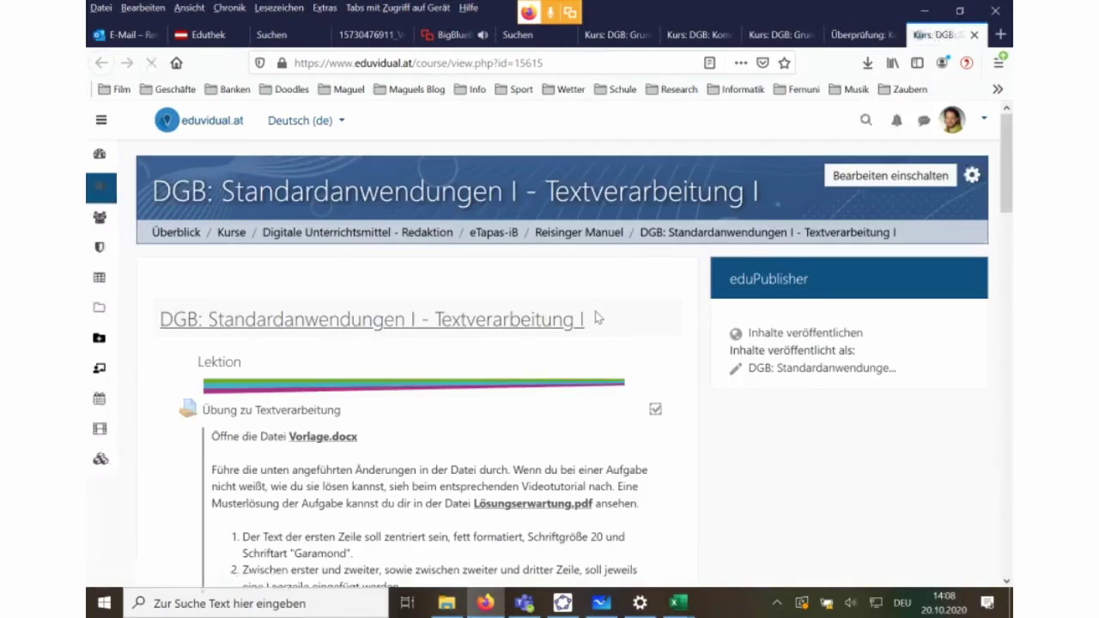
scroll(598, 318, down, 15)
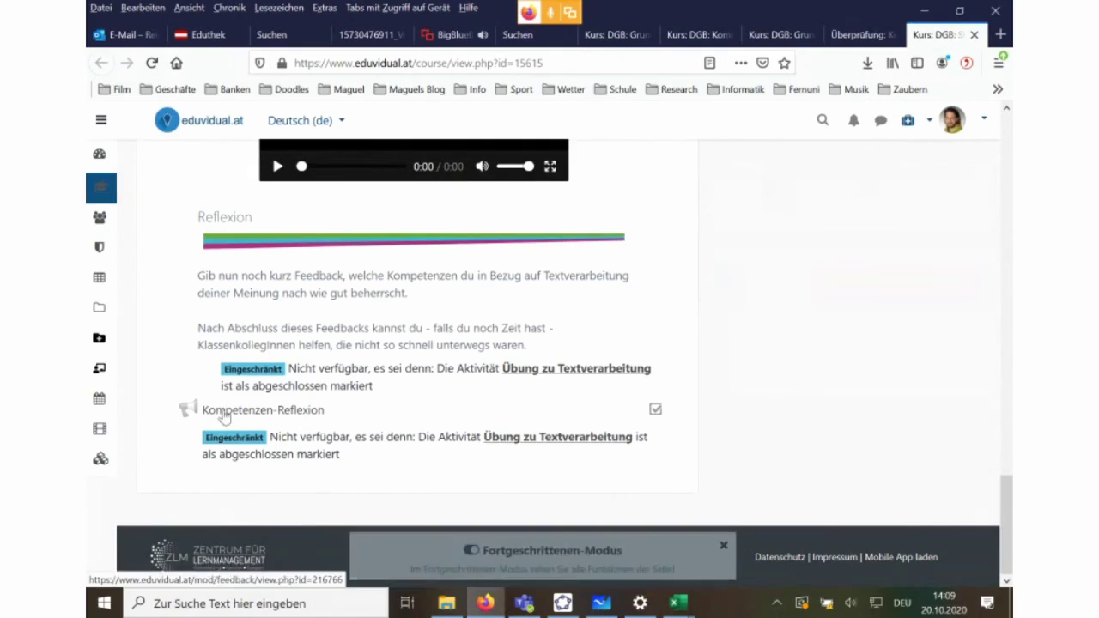
Open the Kompetenzen-Reflexion feedback, show its elements in editing view, and look through the self-assessment statements on text processing.
click(292, 439)
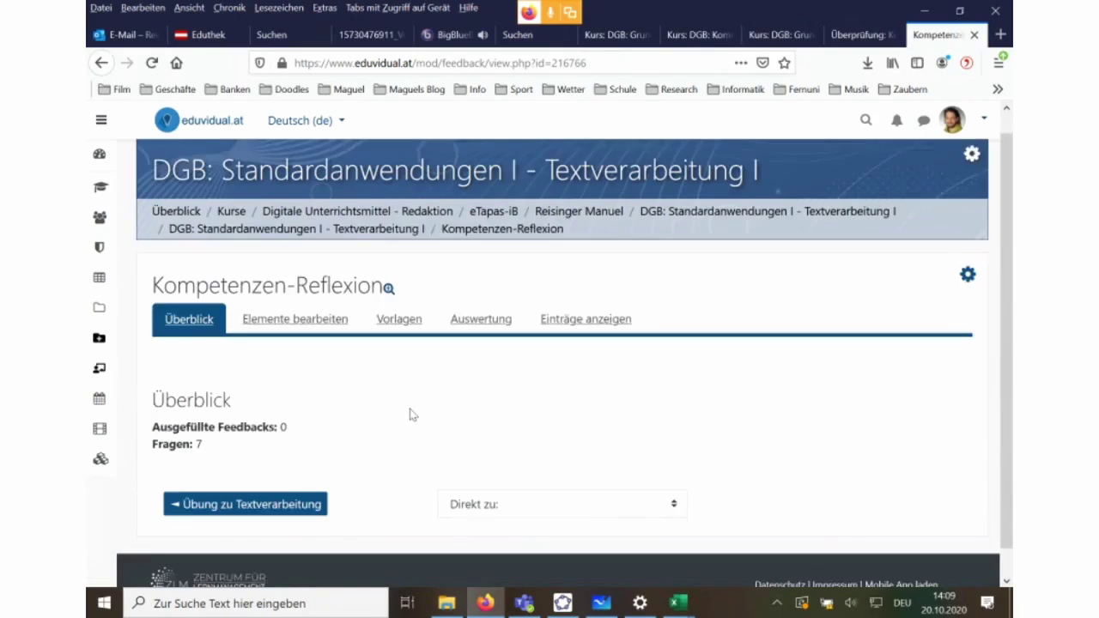
scroll(410, 415, down, 1)
click(319, 294)
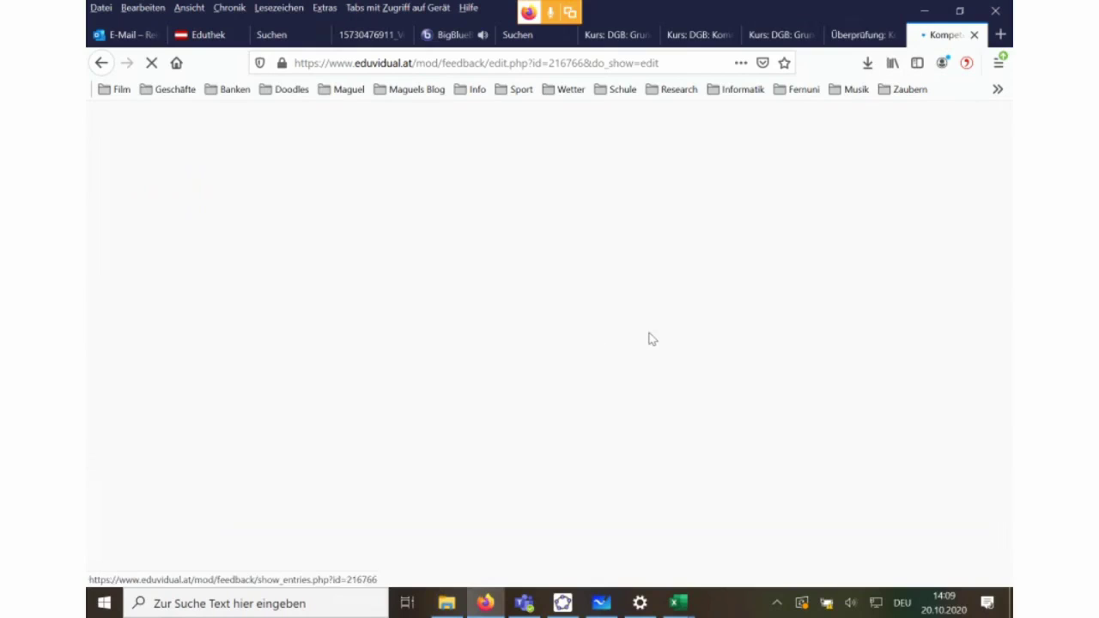
scroll(650, 338, down, 5)
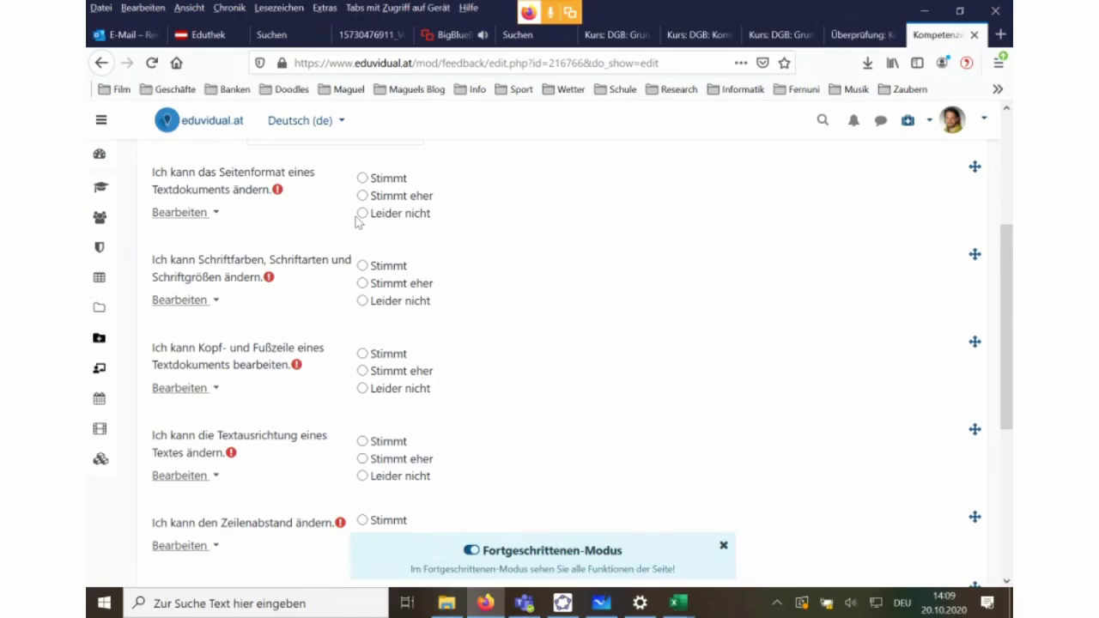
scroll(515, 314, down, 5)
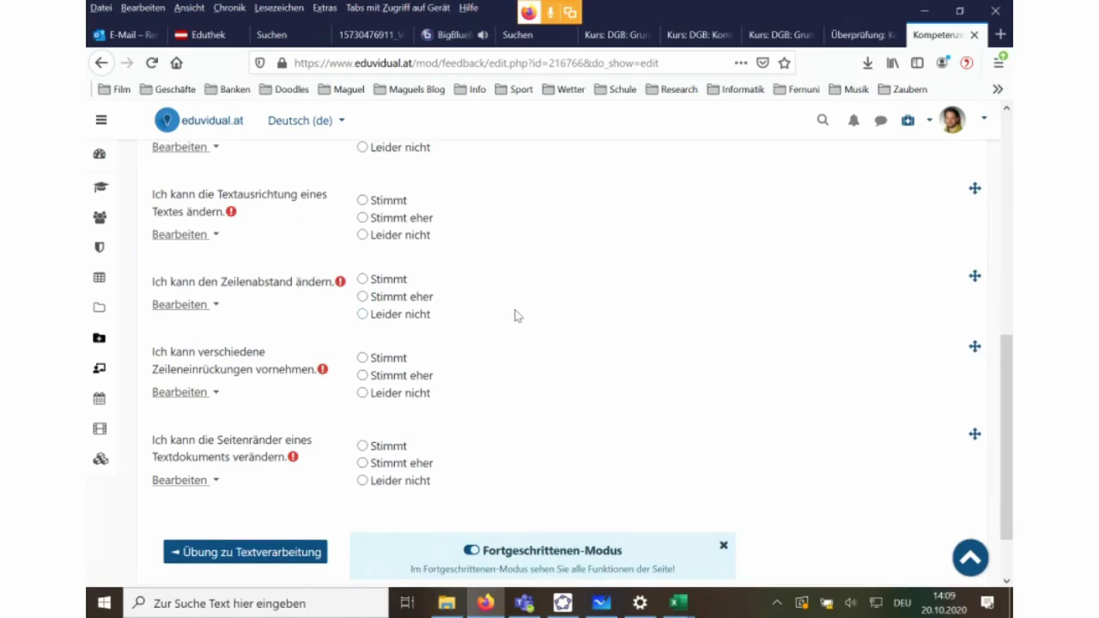
scroll(515, 315, up, 5)
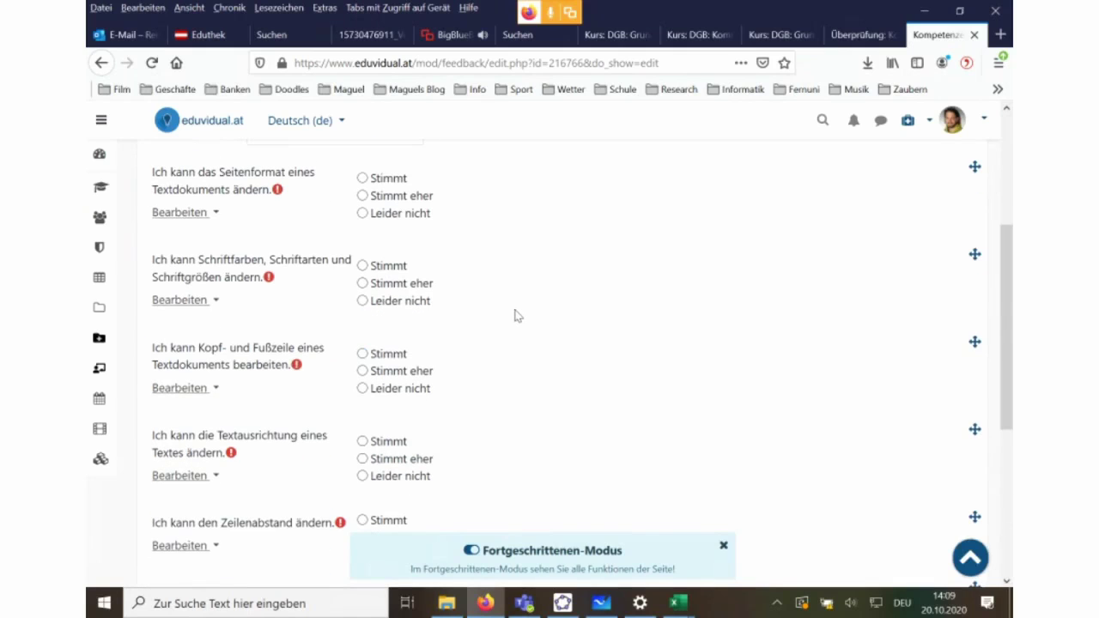
Switch back to RoadmapSchüler.xlsx in Excel and examine the eTapa list and the green competency assignments across the Zuordnung sheet's subject areas.
click(676, 604)
click(761, 525)
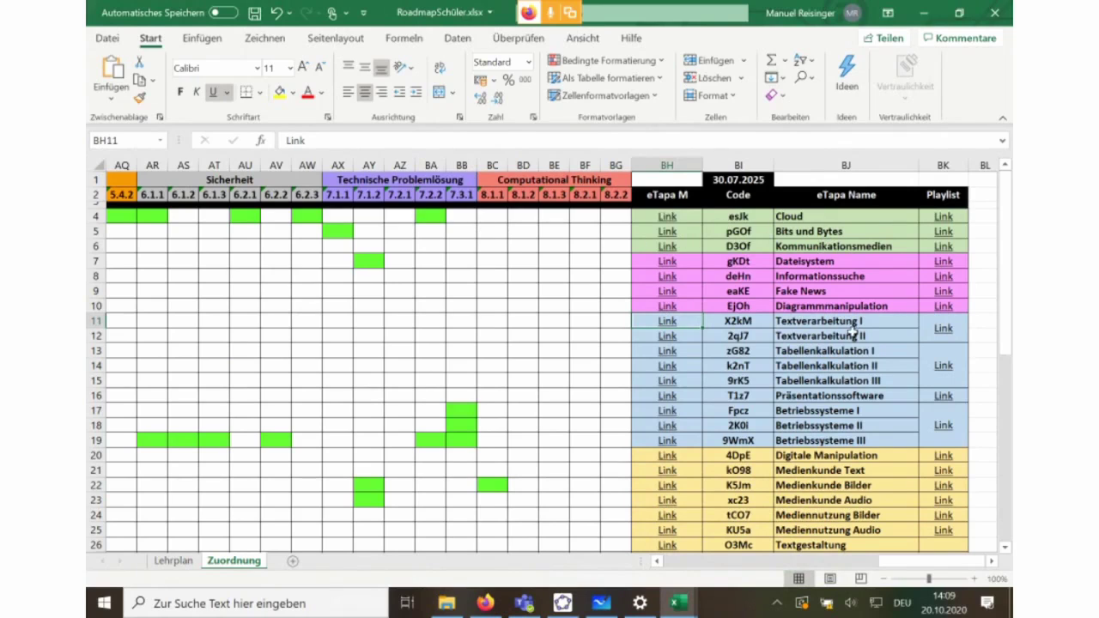
scroll(872, 322, down, 2)
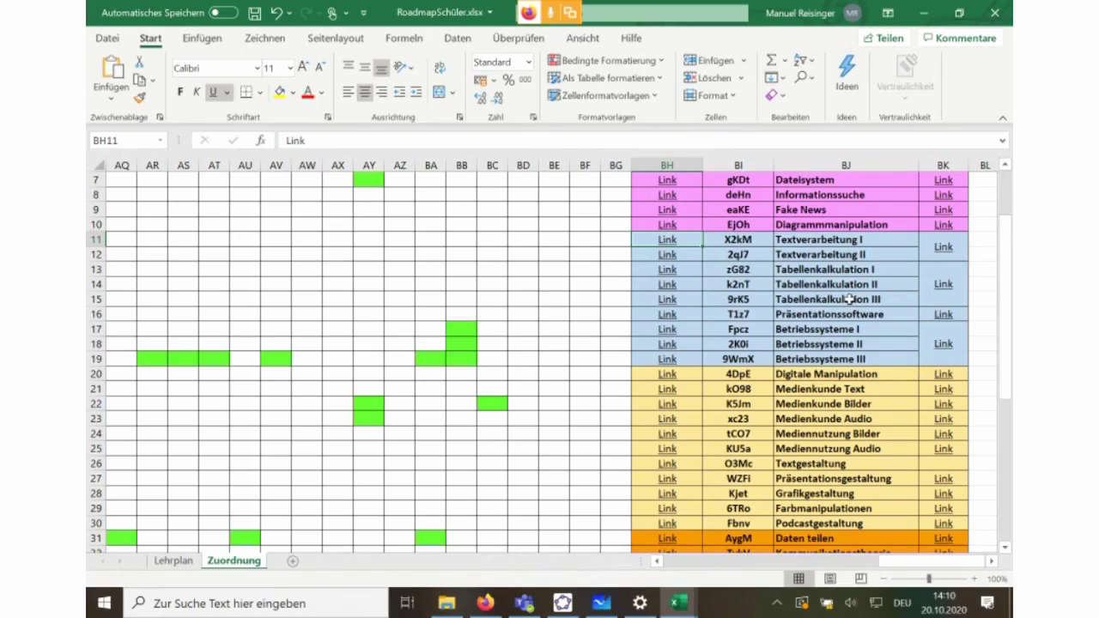
scroll(848, 299, down, 3)
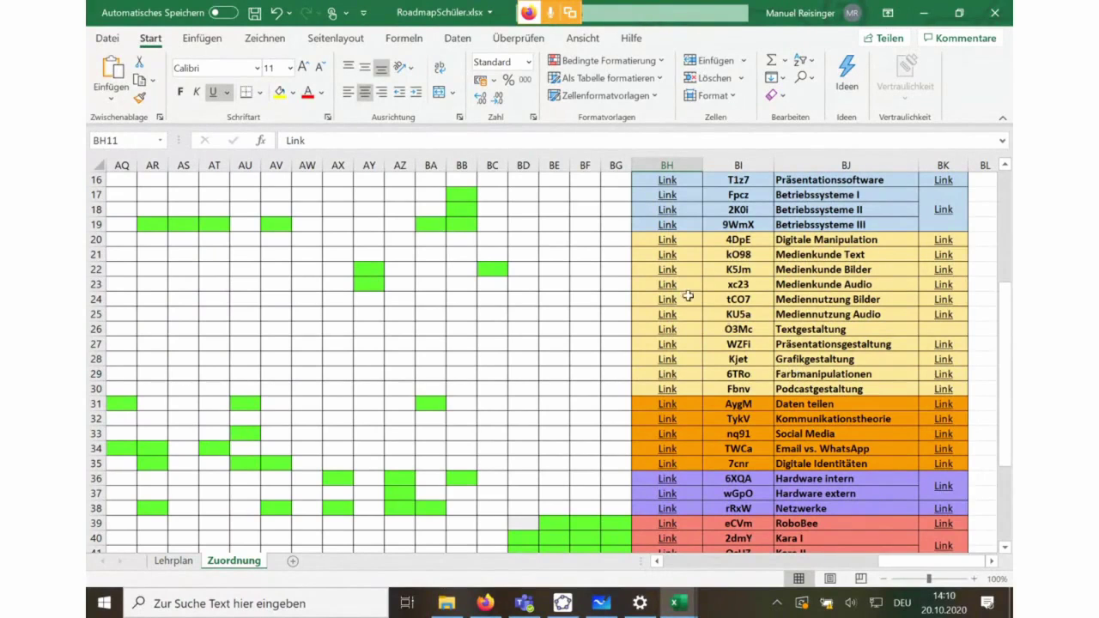
scroll(687, 296, up, 5)
drag(899, 557, 726, 560)
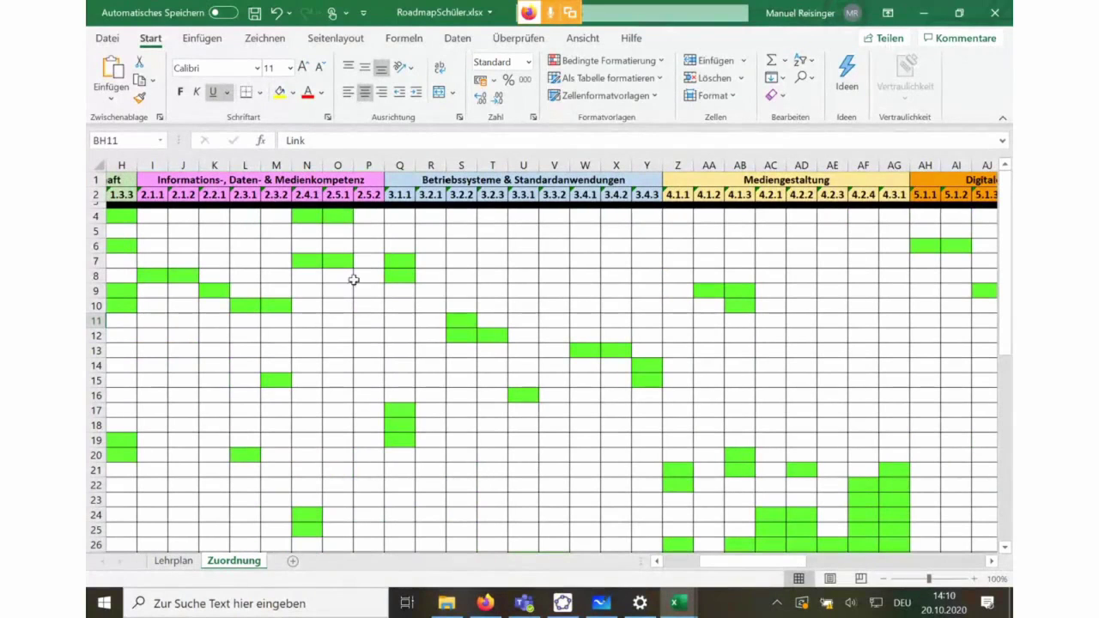
drag(735, 565, 802, 567)
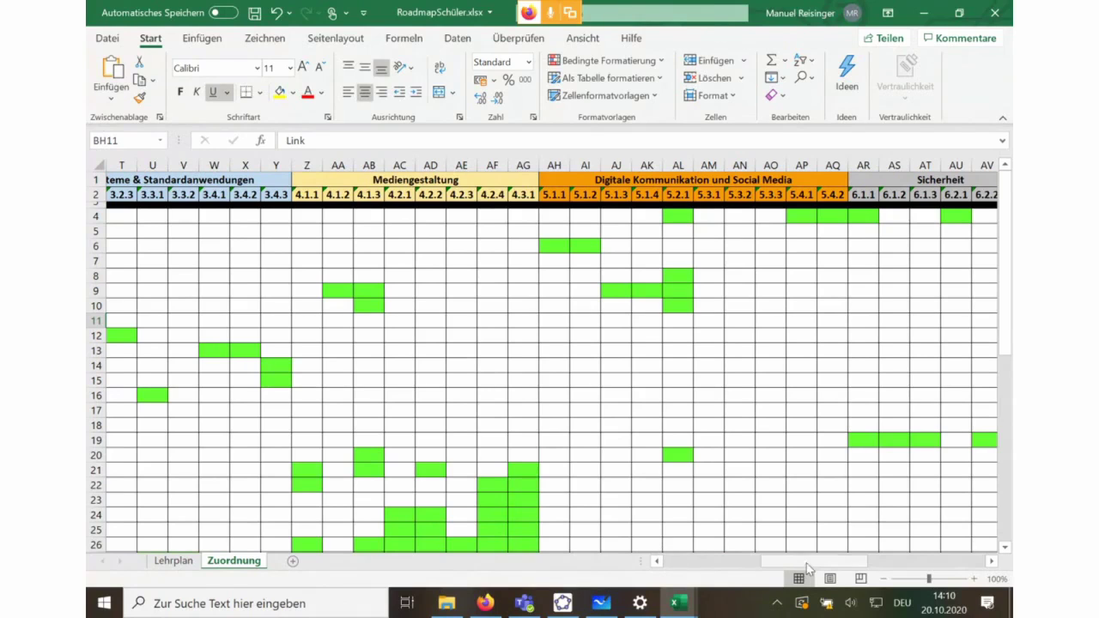
drag(806, 563, 745, 563)
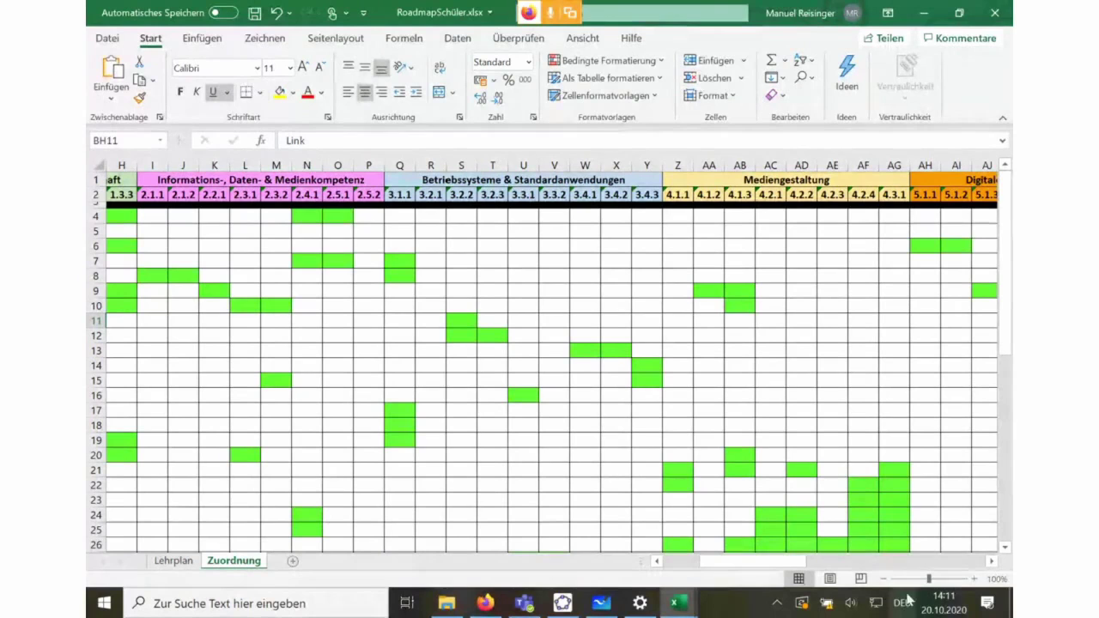
Return to the eTapa list, open the eTapa M link of Medienkunde Audio, and view the first Information videos of the linked course.
drag(753, 563, 937, 591)
scroll(968, 489, down, 3)
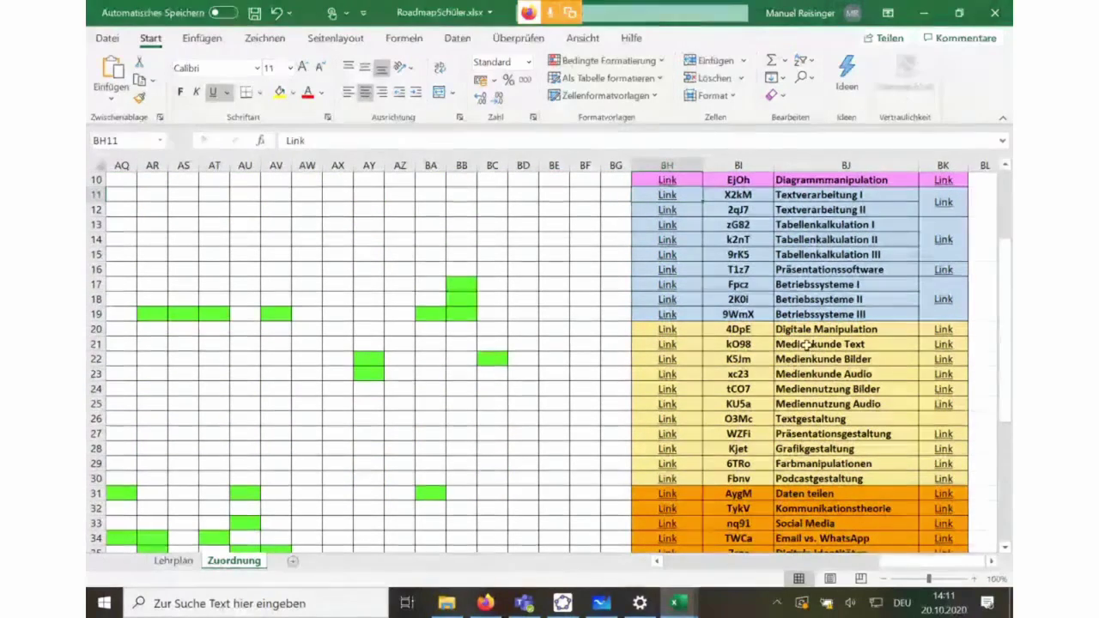
click(668, 376)
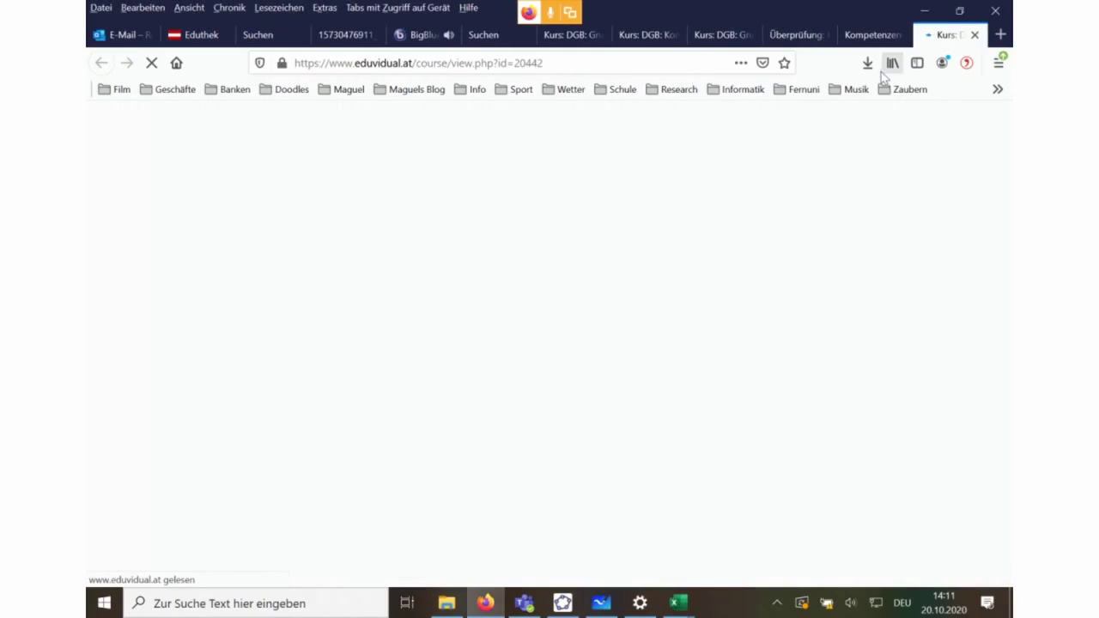
scroll(559, 322, down, 3)
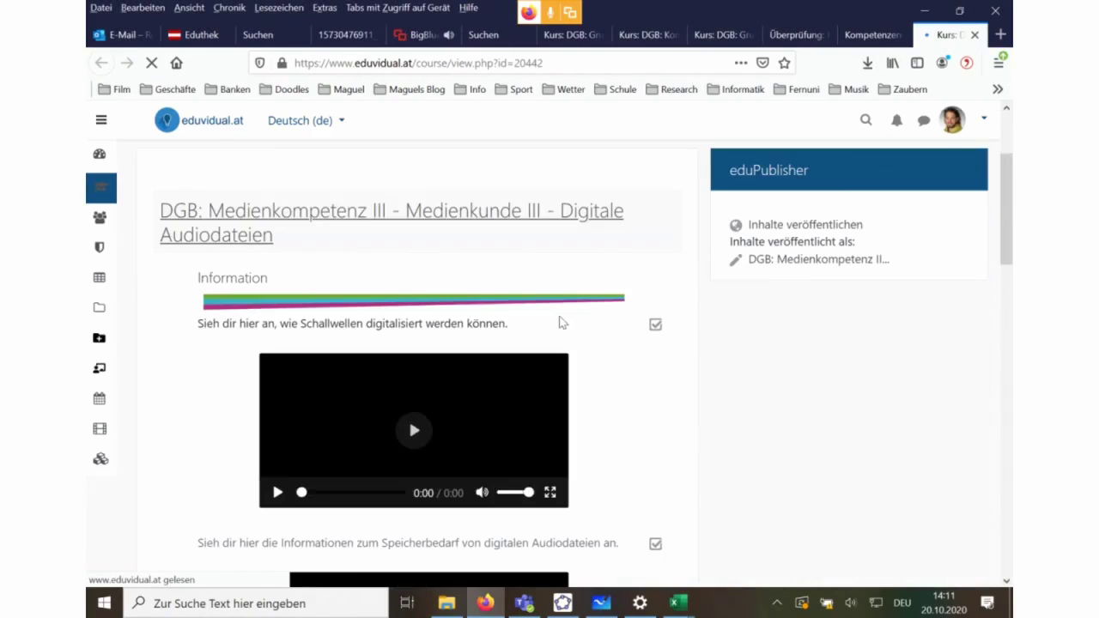
scroll(560, 322, down, 1)
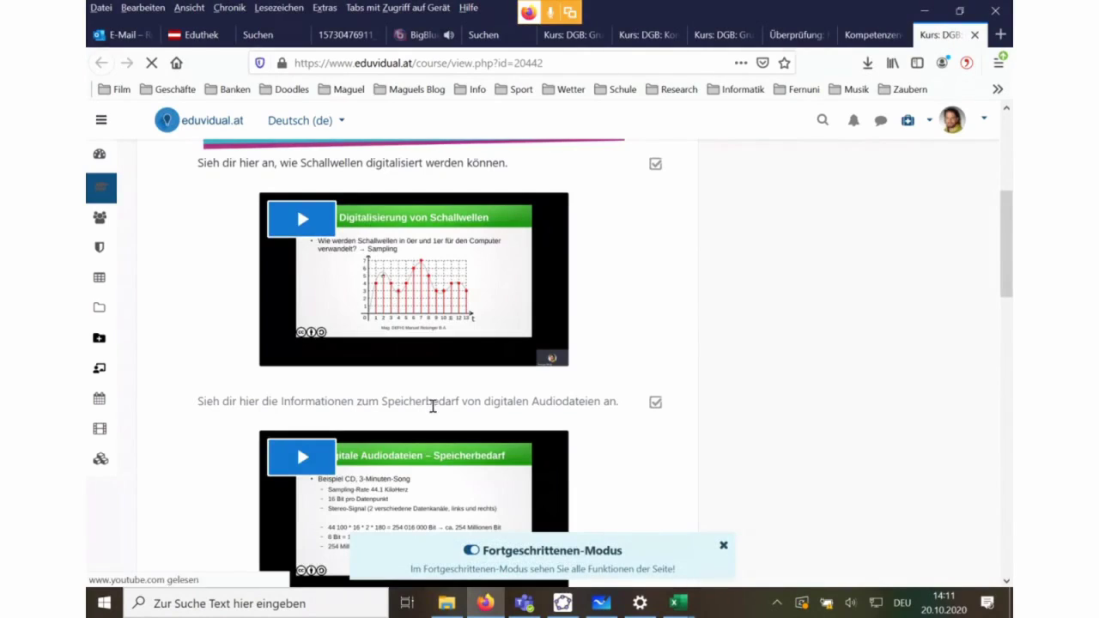
Look through the Medienkunde Audio course's remaining Information videos, the Lektion exercises and the Reflexion test.
scroll(603, 397, up, 2)
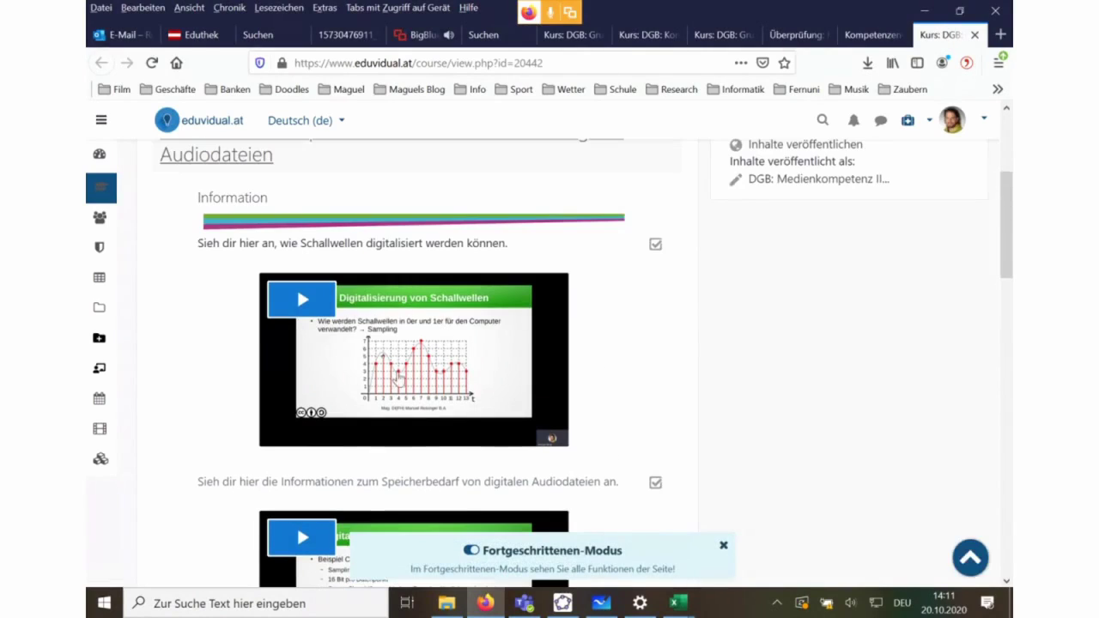
scroll(631, 419, down, 7)
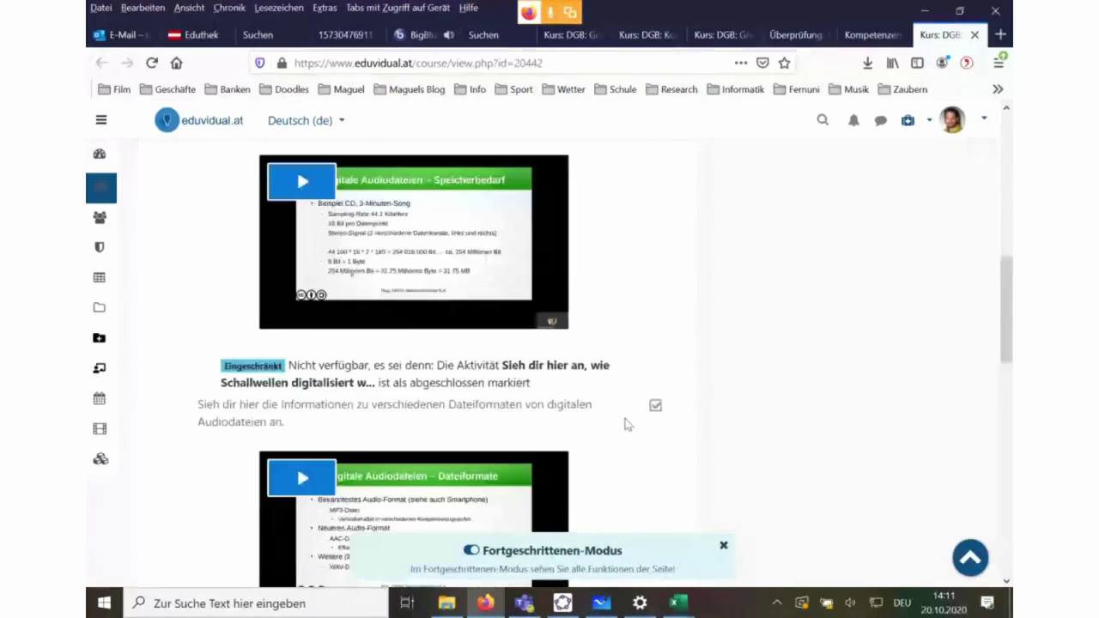
scroll(624, 419, down, 5)
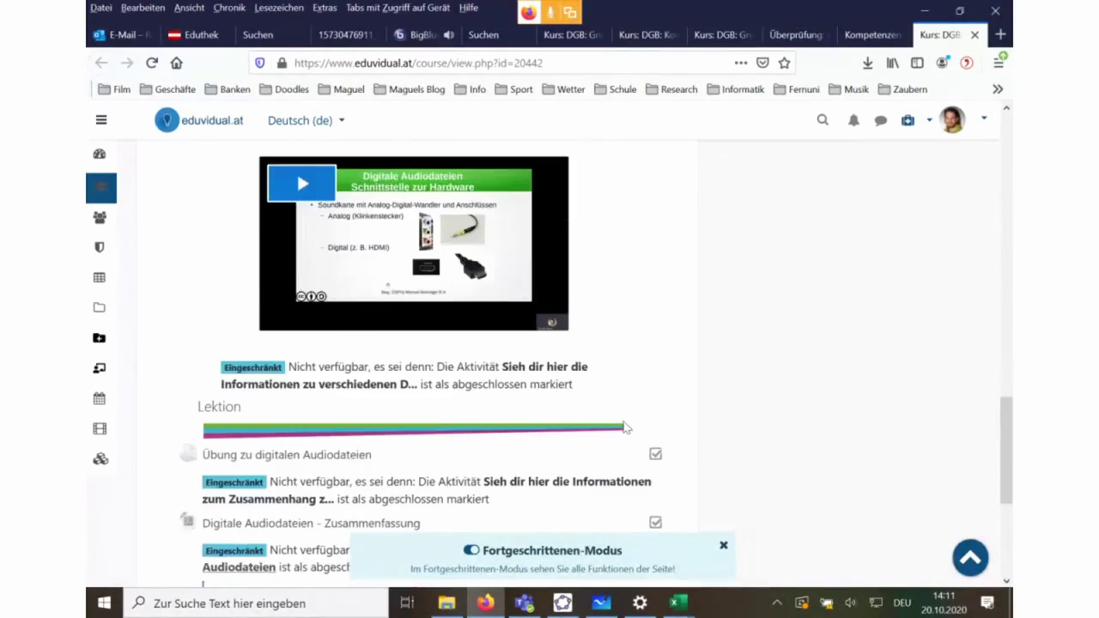
scroll(624, 425, down, 3)
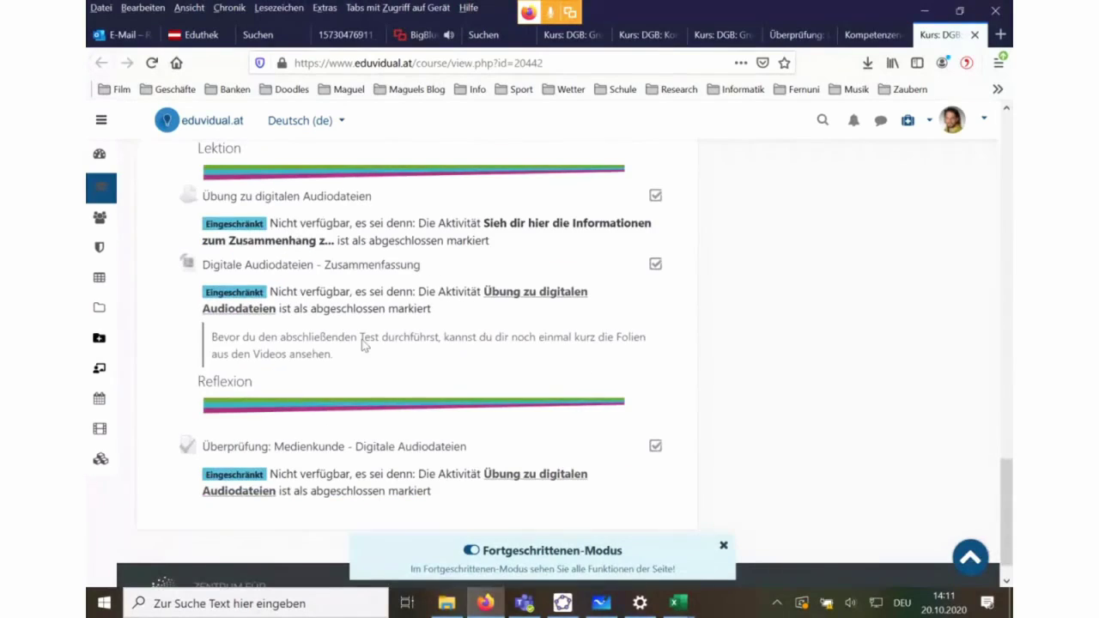
Switch to RoadmapSchüler.xlsx in Excel, open the eTapa M link of Mediennutzung Audio, and view the exercise on editing digital audio files.
mouse_move(678, 603)
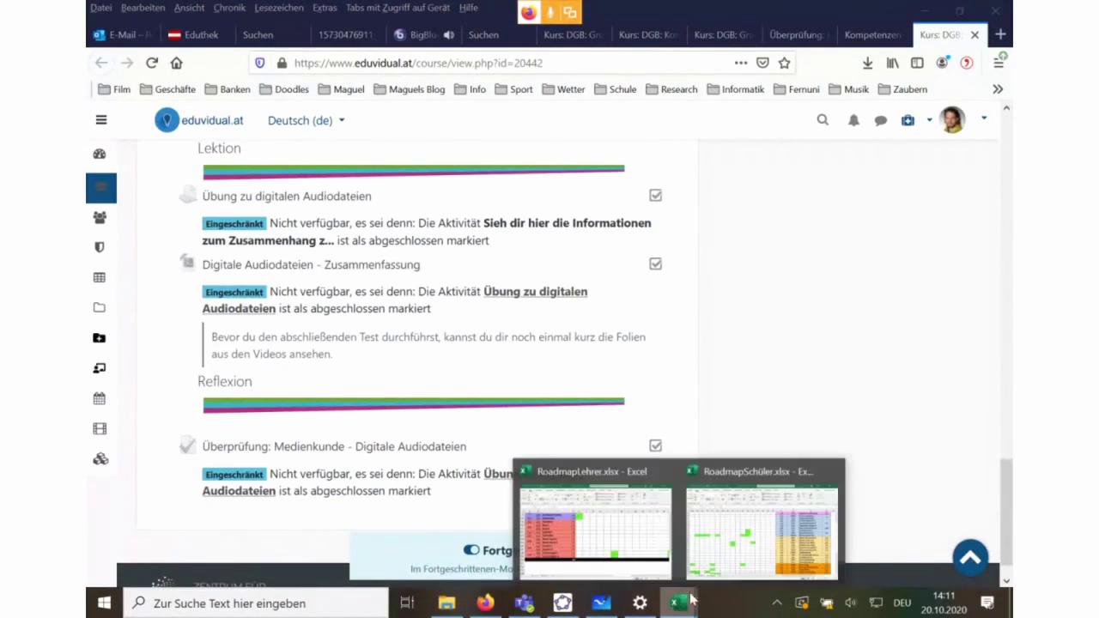
click(738, 525)
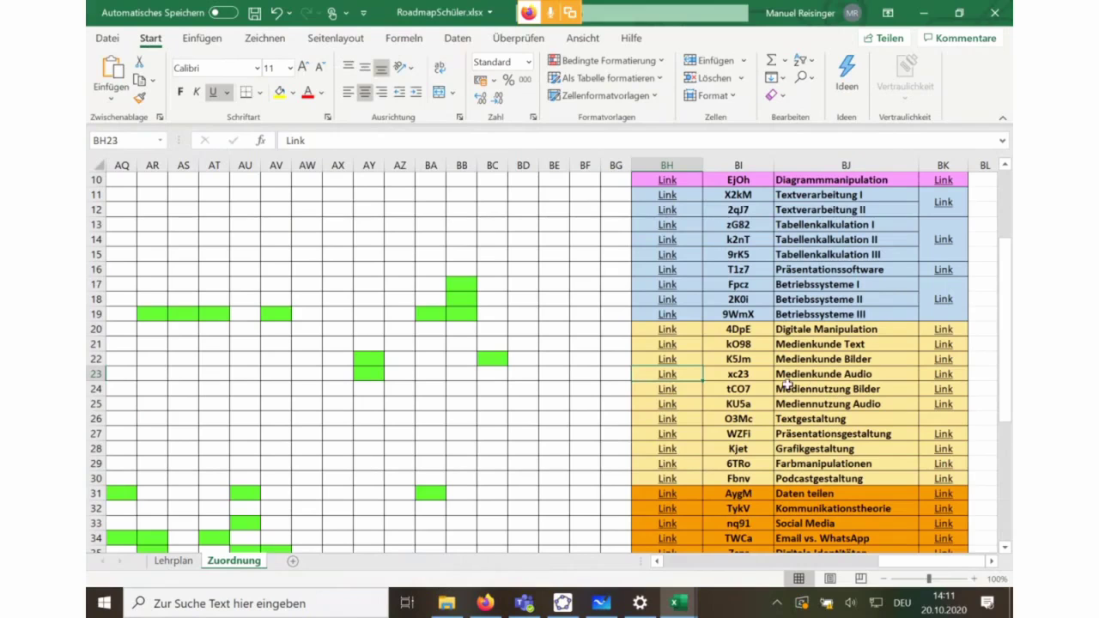
click(668, 409)
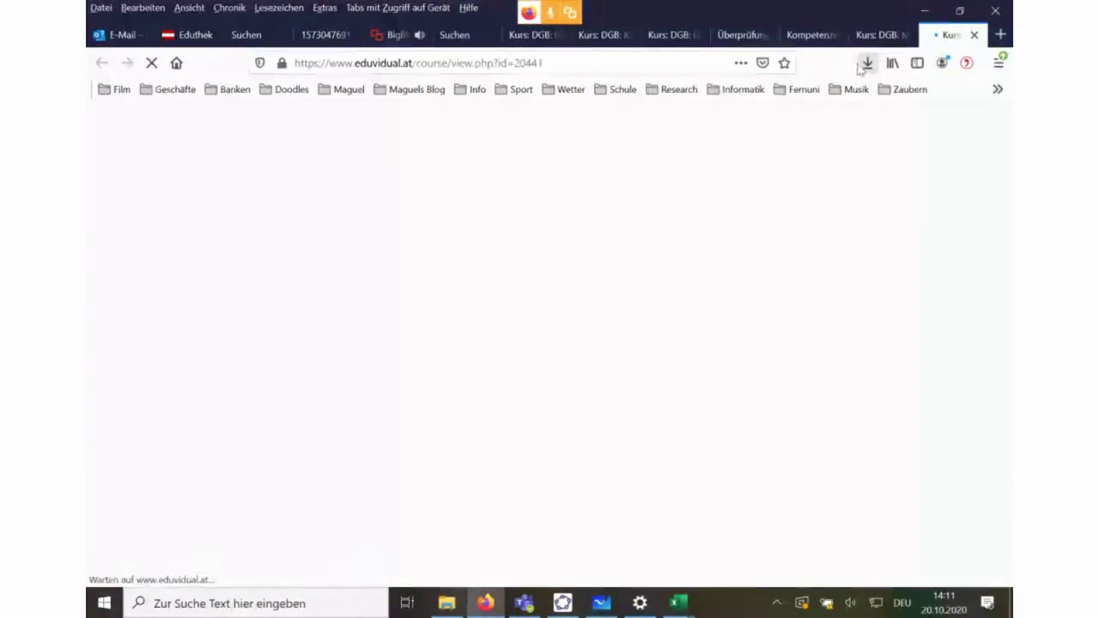
scroll(404, 349, down, 1)
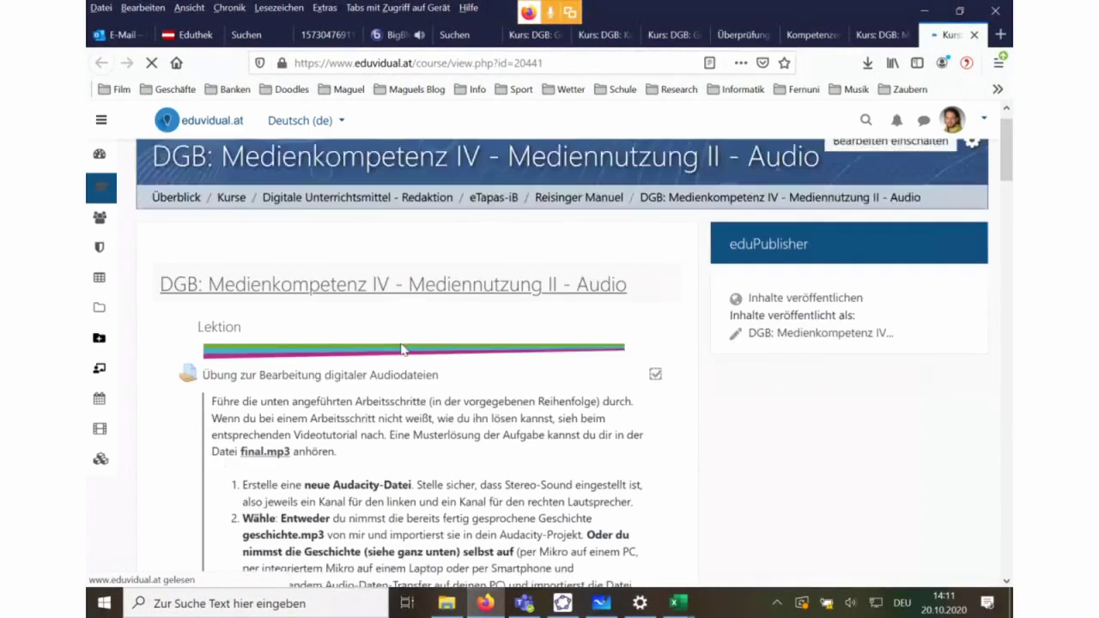
scroll(404, 348, down, 3)
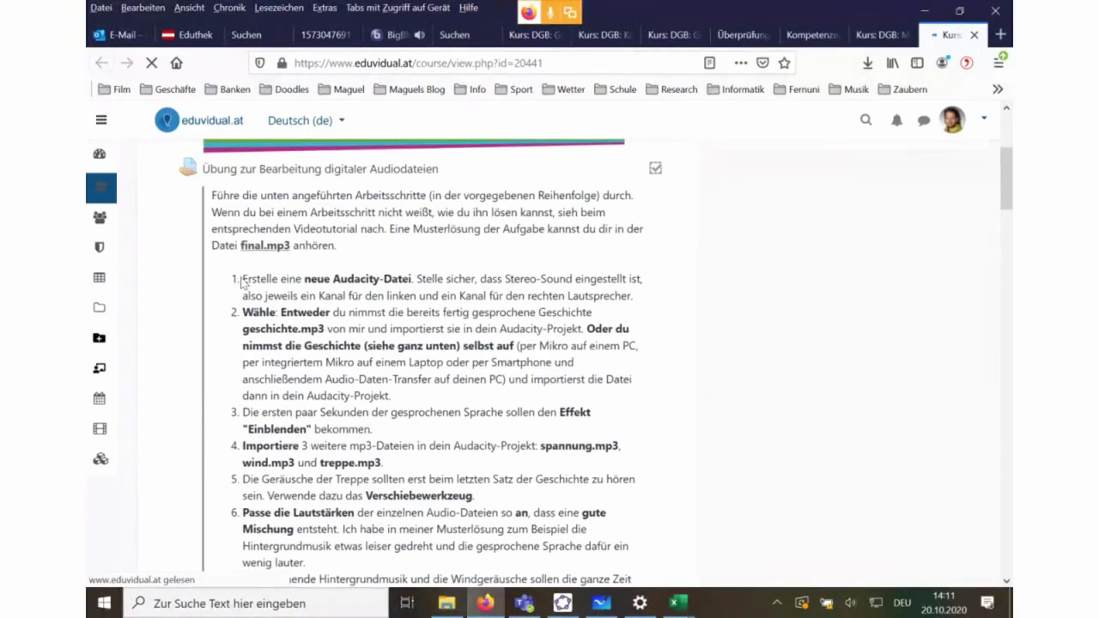
Highlight the first Audacity work instructions and read on through the export steps and story text to the Information section.
drag(243, 278, 640, 302)
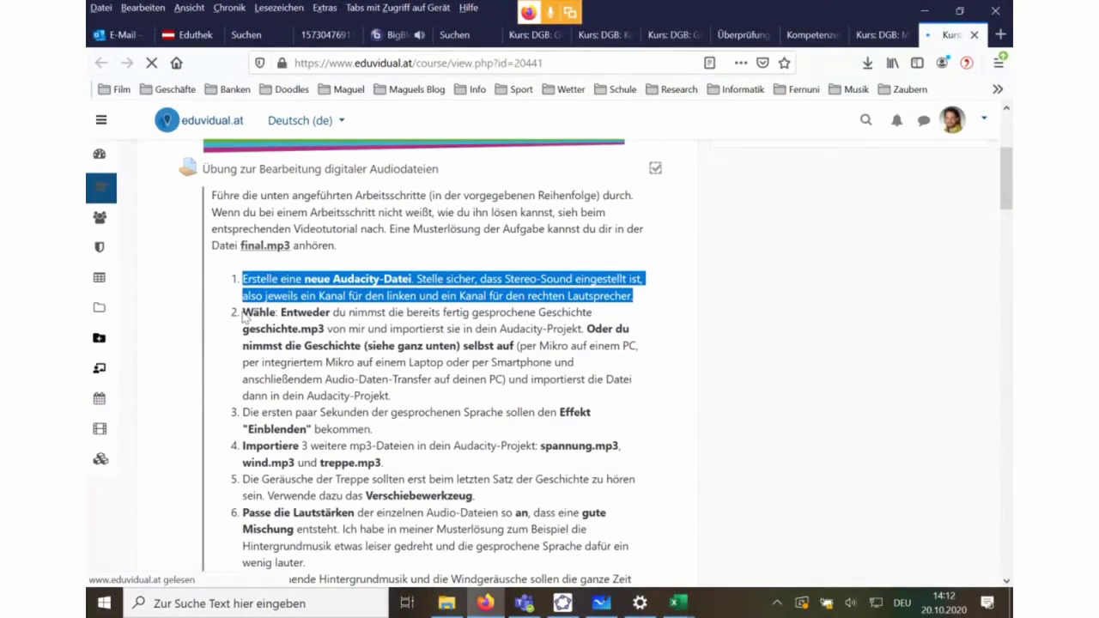
drag(243, 313, 477, 407)
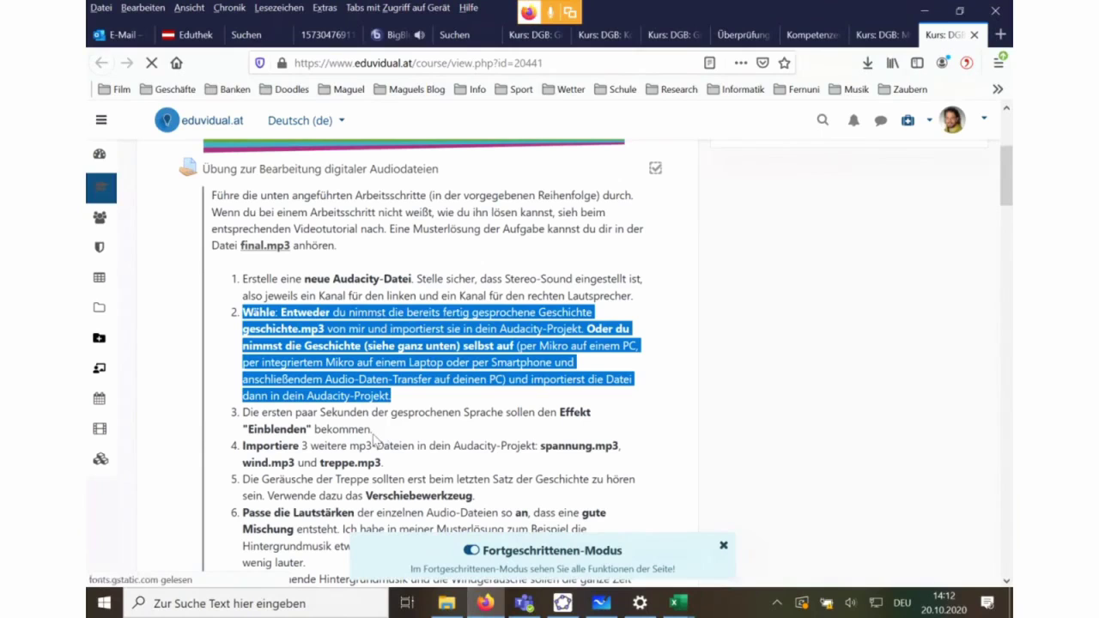
scroll(545, 408, down, 4)
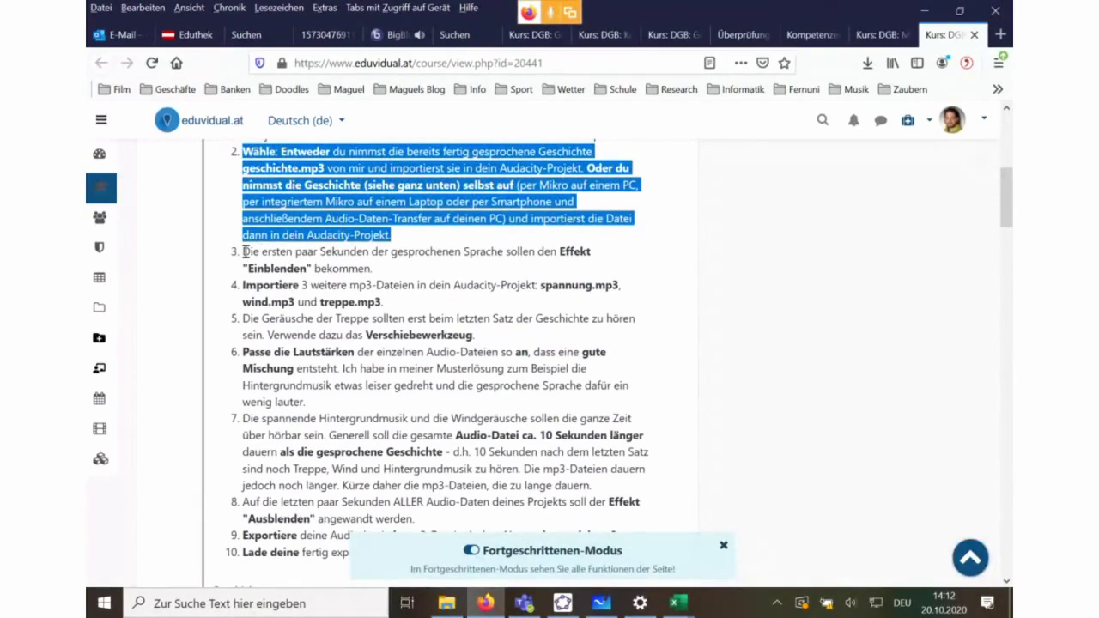
drag(245, 251, 410, 308)
scroll(410, 307, down, 4)
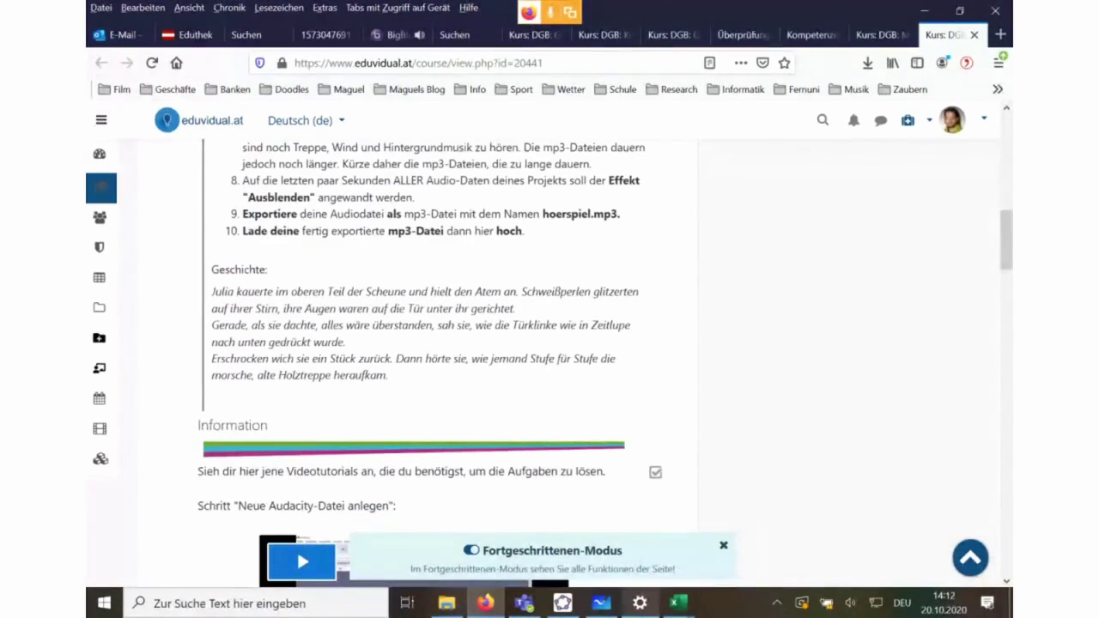
Switch back to RoadmapSchüler.xlsx in Excel, open the eTapa M link of Podcastgestaltung, and look through the linked course down to Reflexion.
click(684, 605)
click(740, 563)
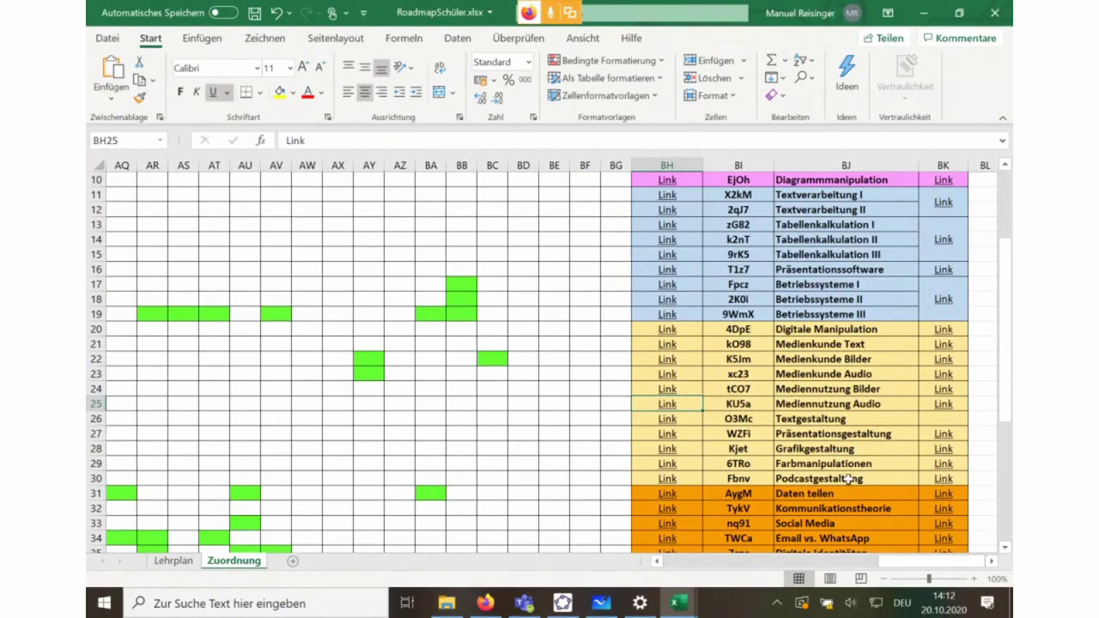
click(668, 480)
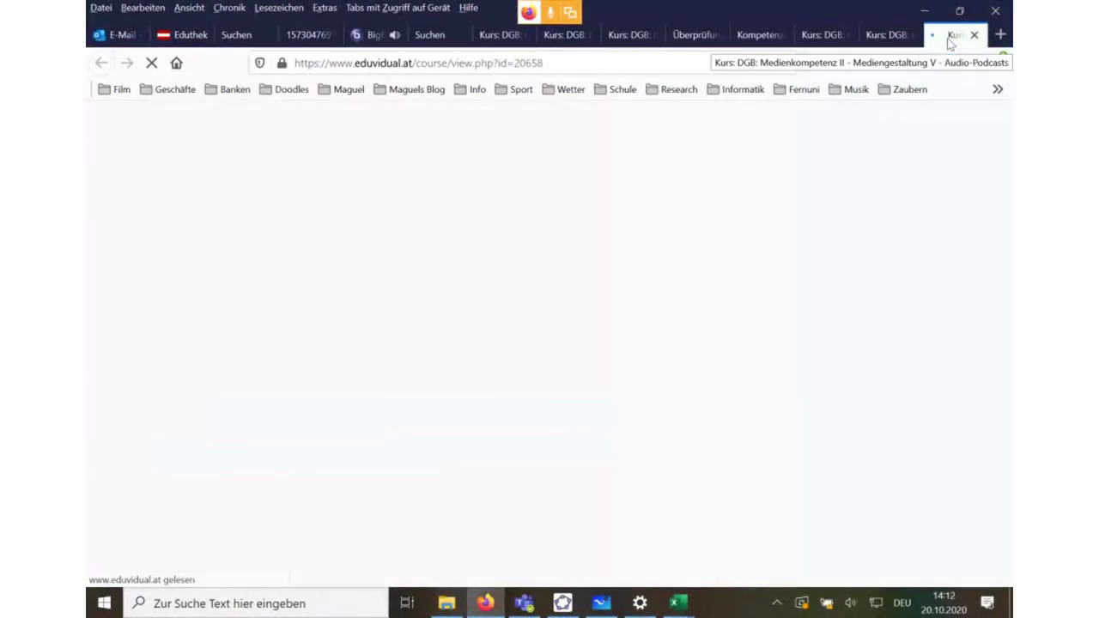
scroll(522, 417, down, 3)
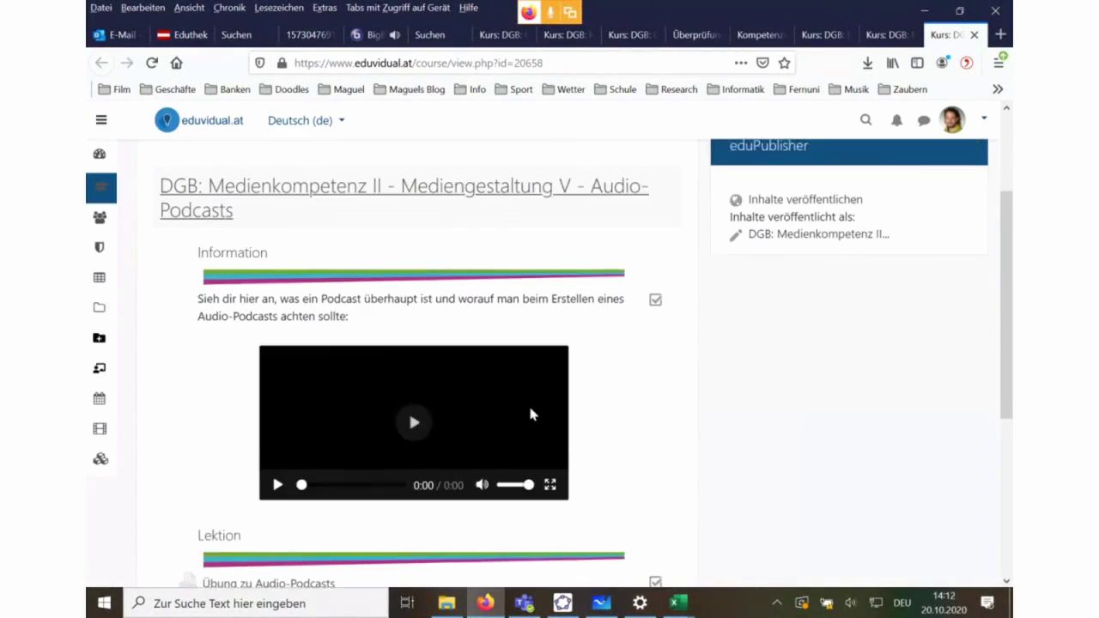
scroll(532, 413, down, 4)
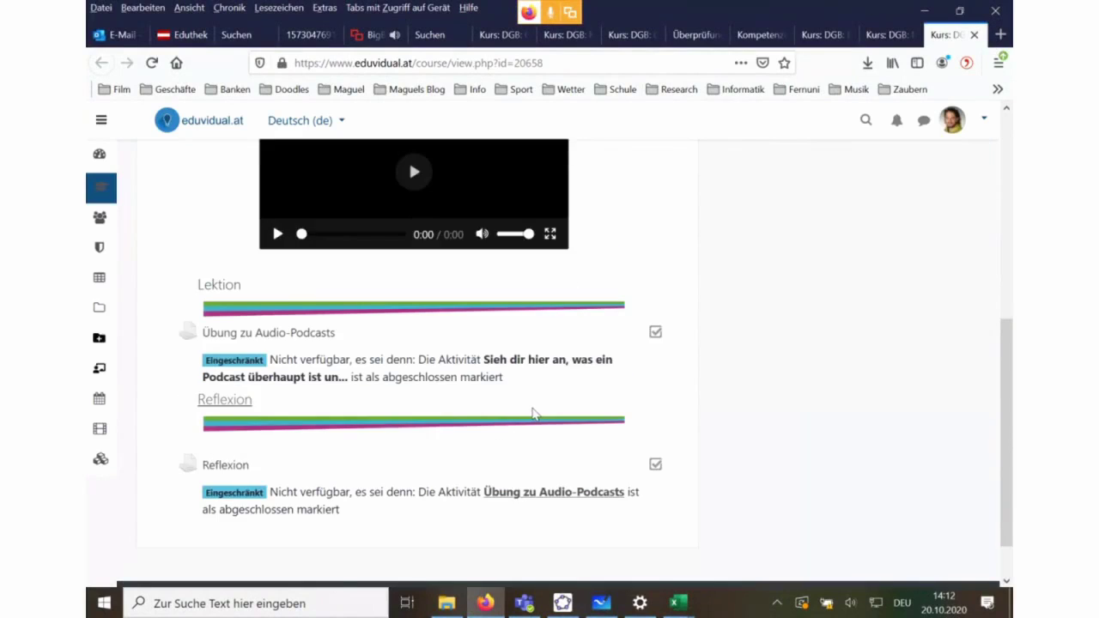
Open the Übung zu Audio-Podcasts assignment and read its task description down to the Audacity video tutorials.
click(284, 334)
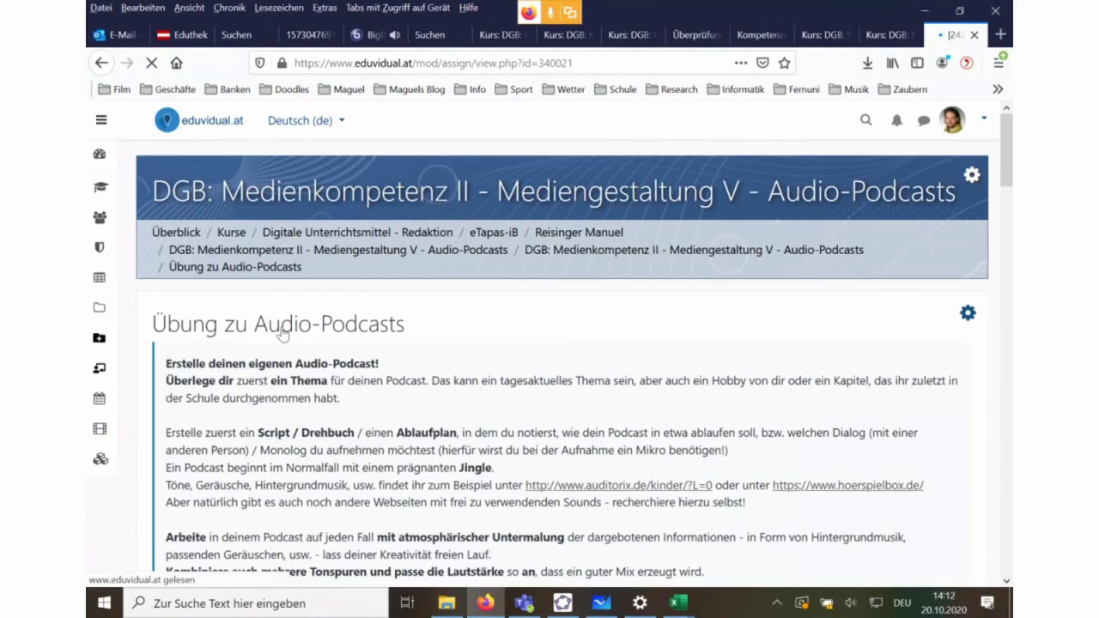
scroll(696, 429, down, 4)
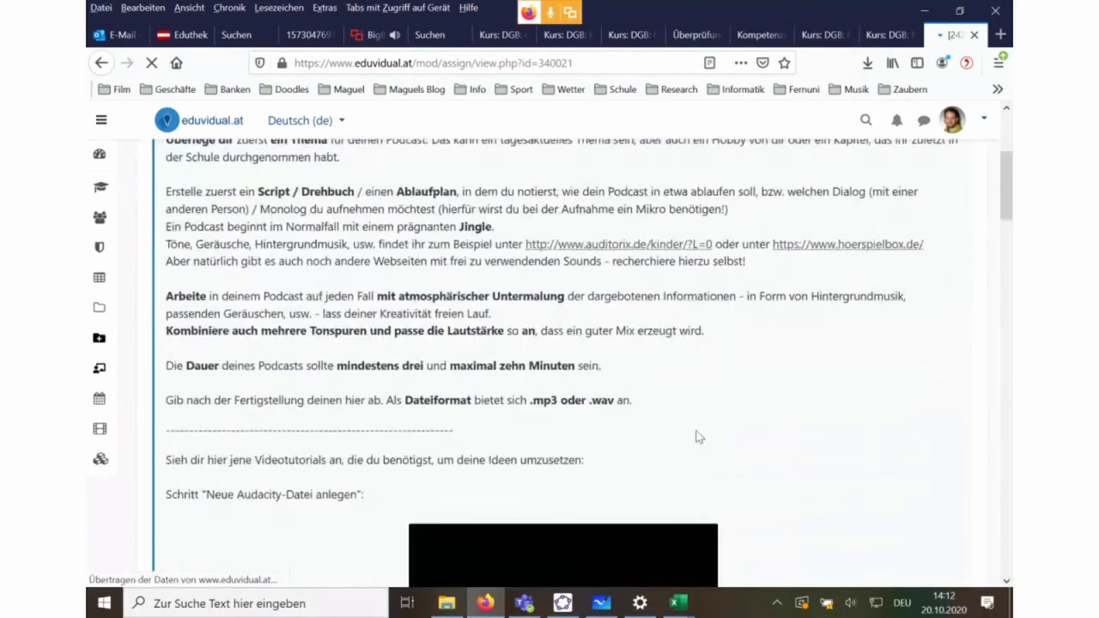
scroll(698, 437, up, 2)
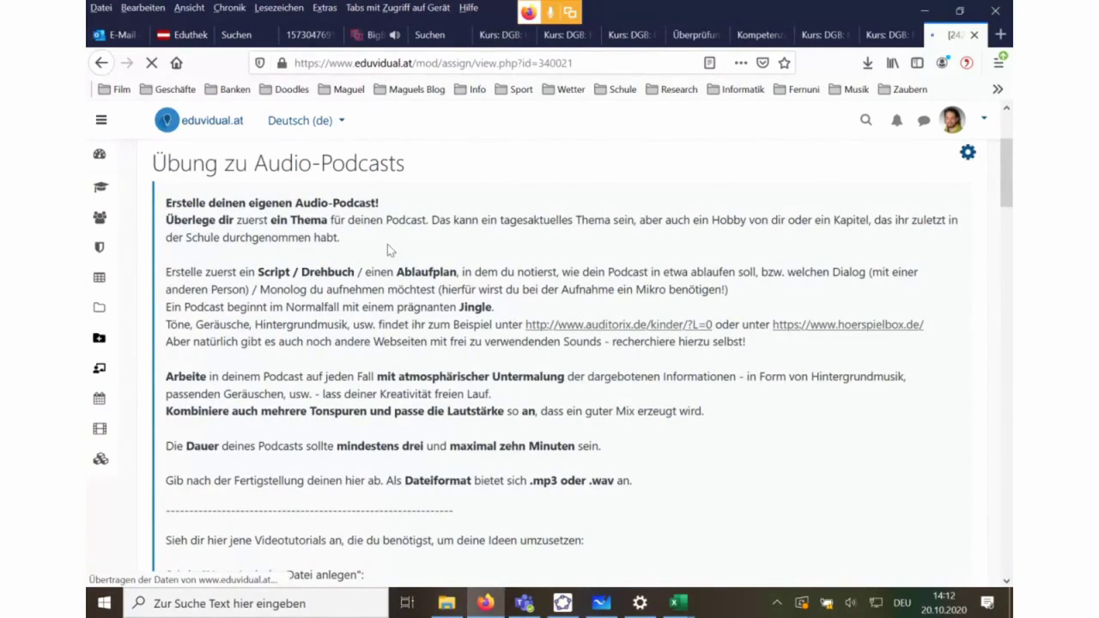
scroll(387, 244, down, 4)
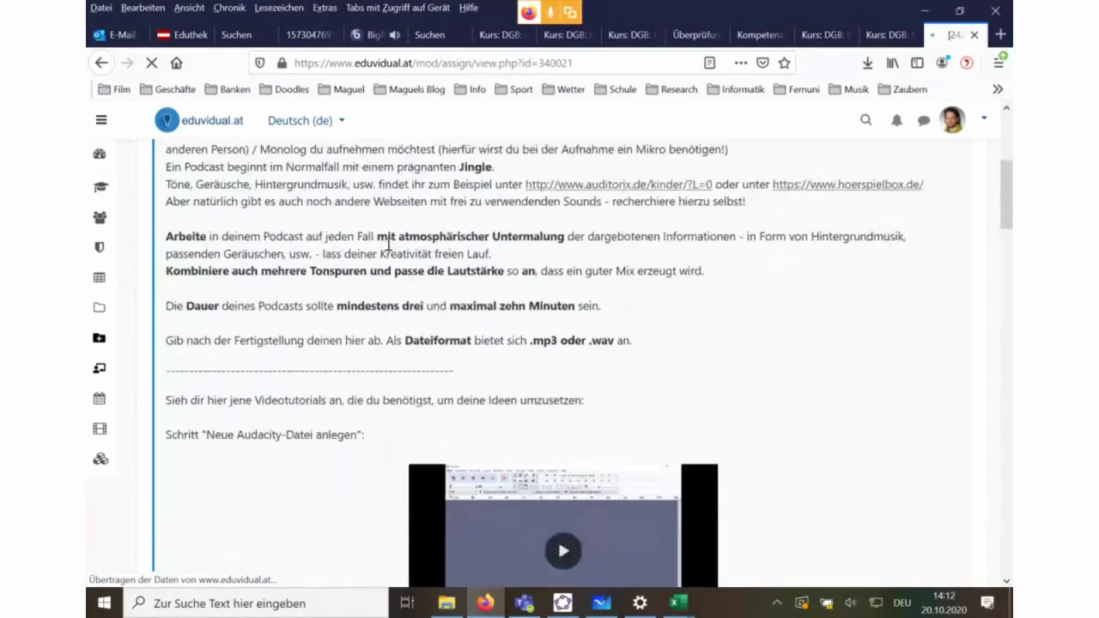
scroll(387, 244, down, 5)
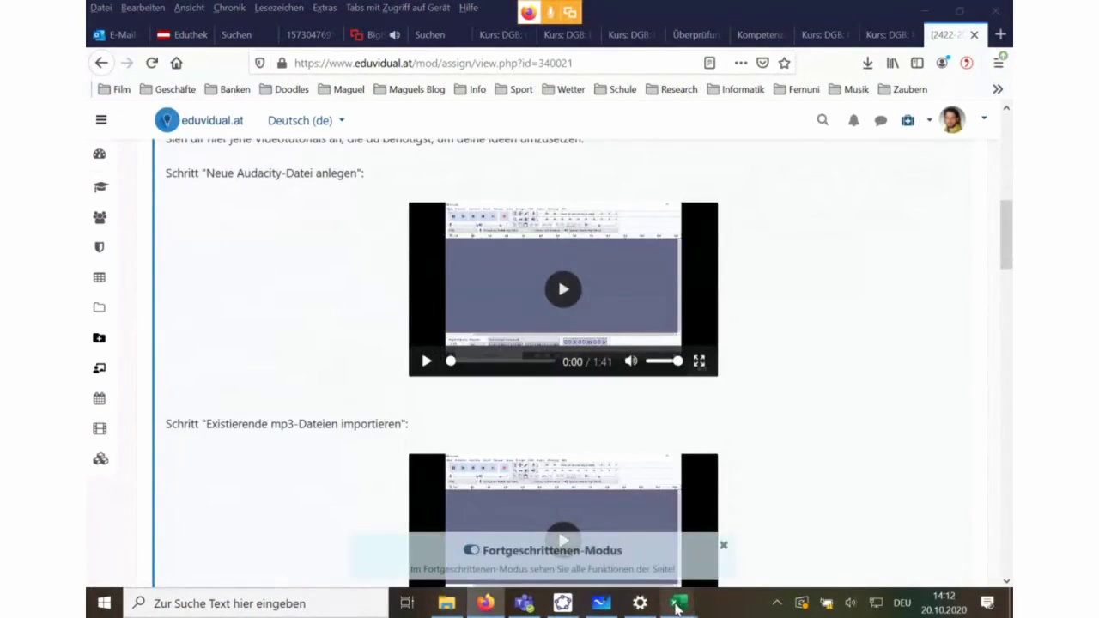
Switch back to RoadmapSchüler.xlsx in Excel and examine the eTapa list down to the programming and Codierungen entries.
mouse_move(678, 603)
click(743, 573)
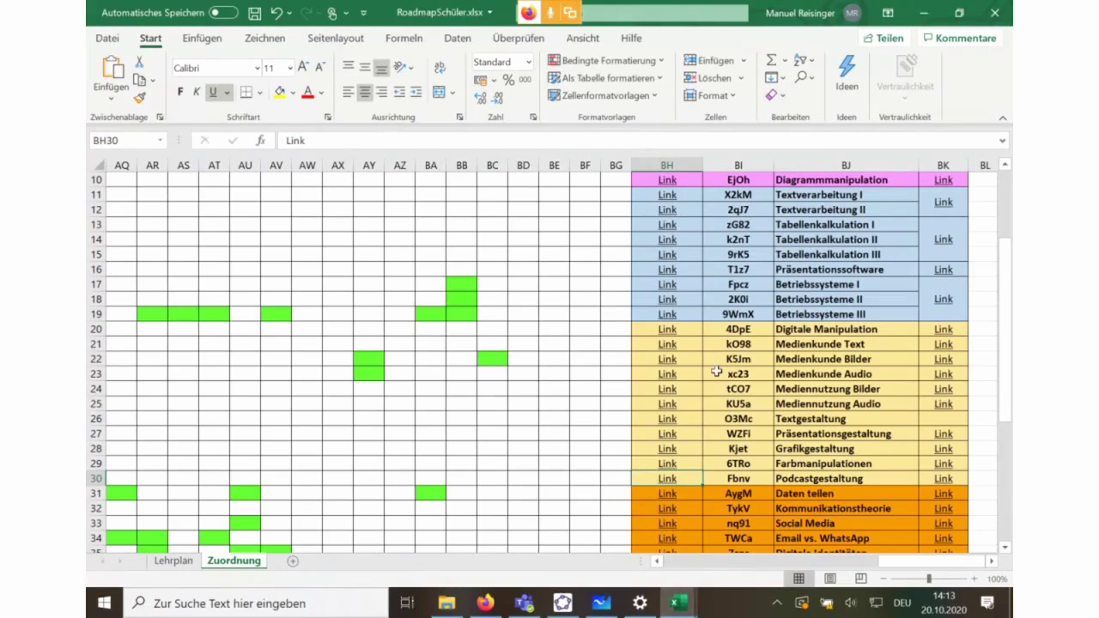
scroll(865, 388, down, 3)
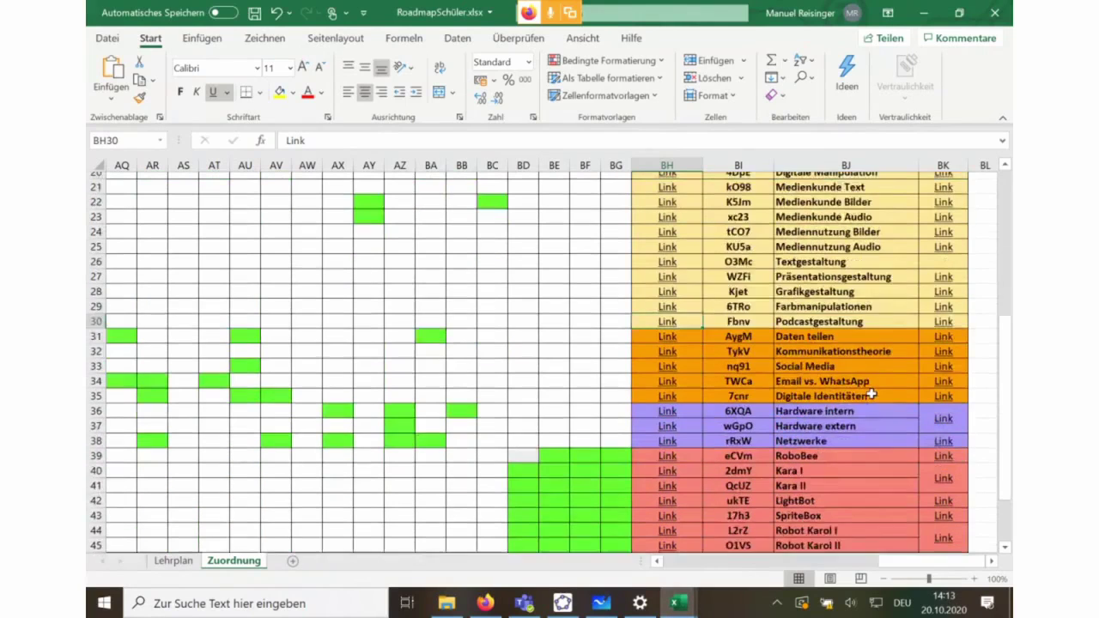
scroll(870, 393, down, 2)
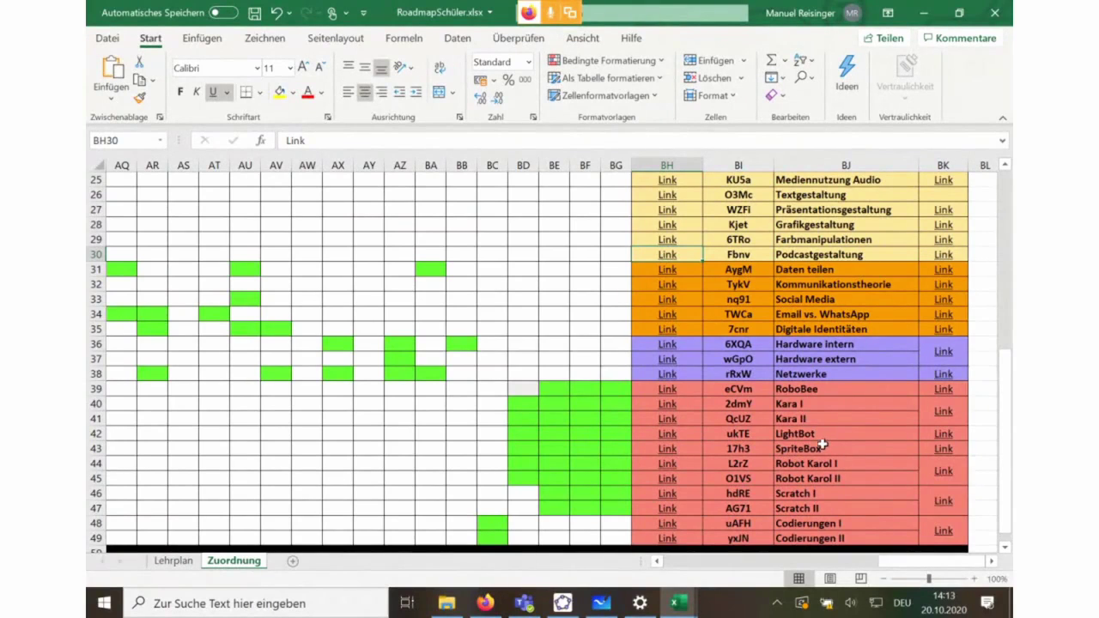
Open the eTapa M link of LightBot and look through the course's alternating videos and exercises down to its Reflexion section.
click(669, 437)
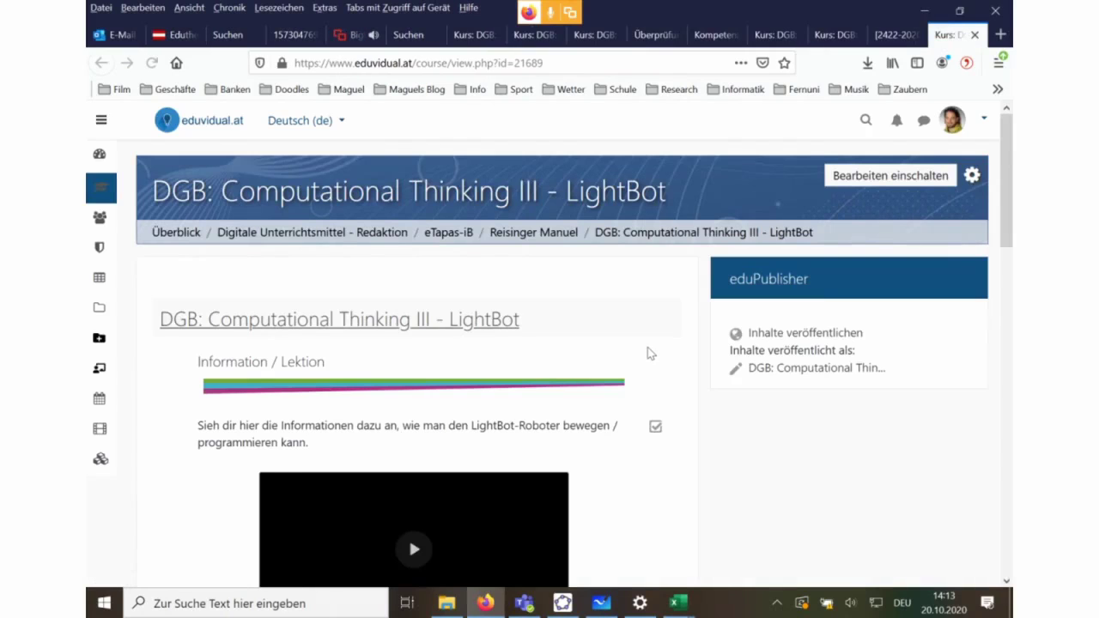
scroll(630, 357, down, 3)
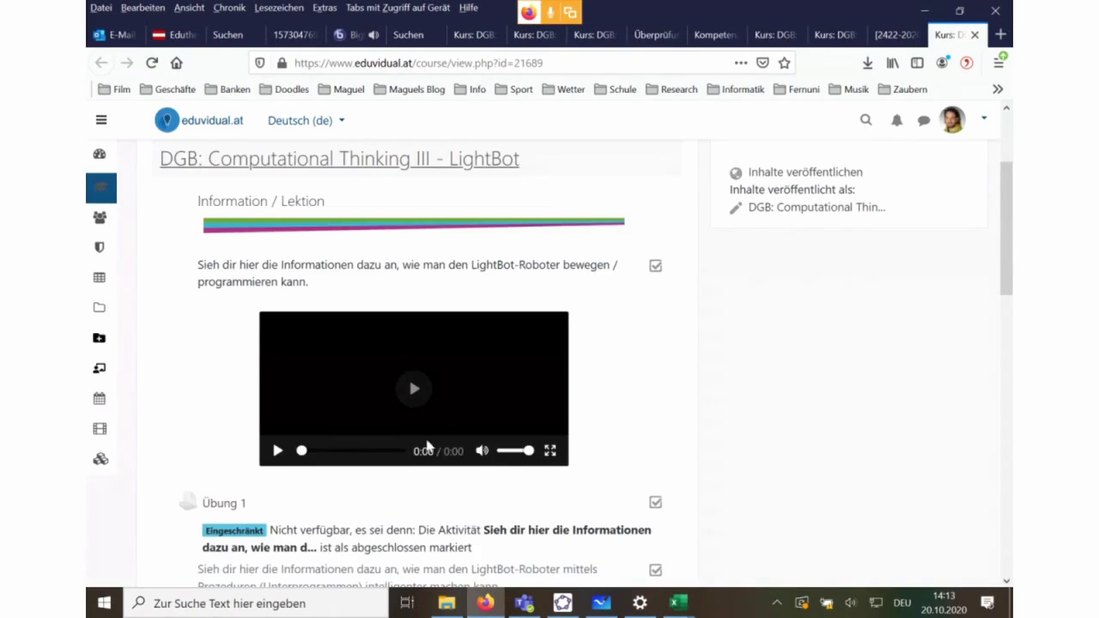
scroll(626, 431, down, 1)
scroll(626, 432, down, 1)
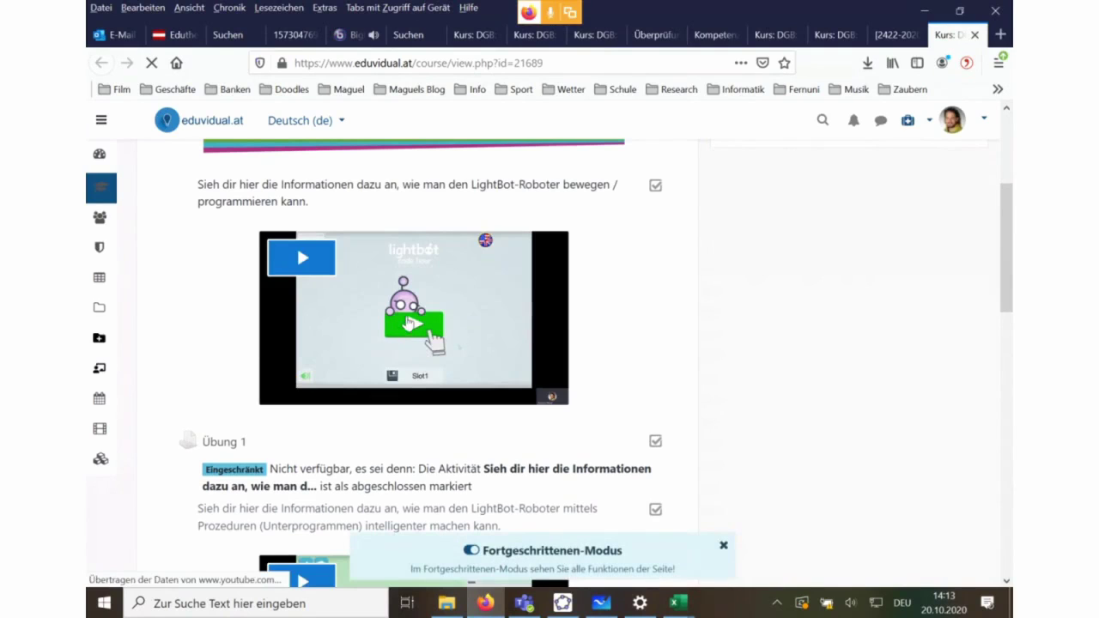
scroll(398, 334, down, 4)
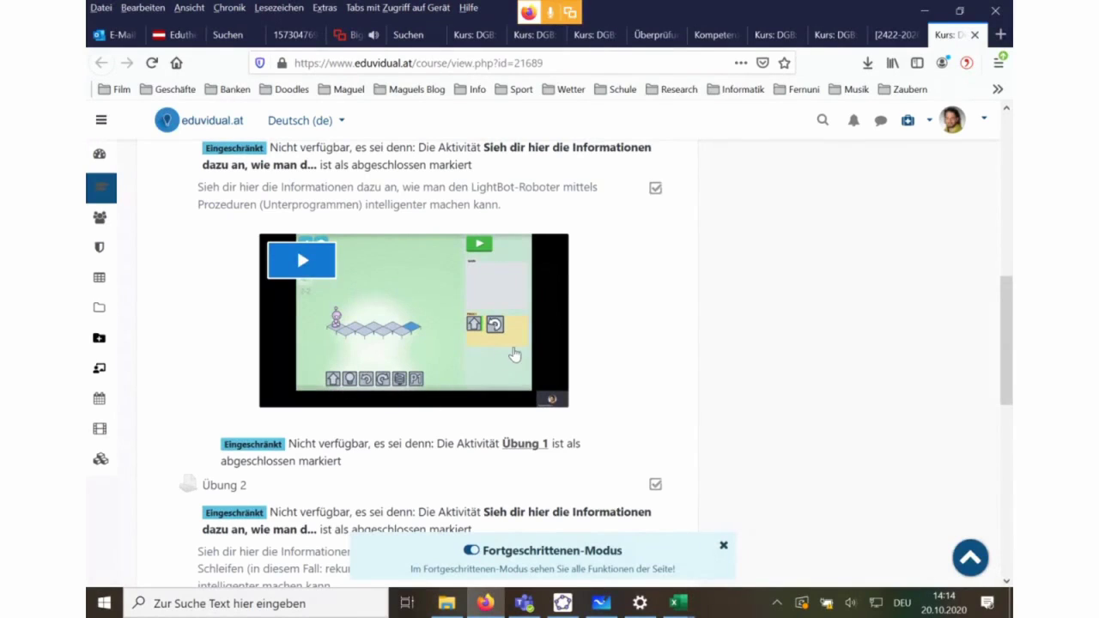
scroll(516, 403, down, 7)
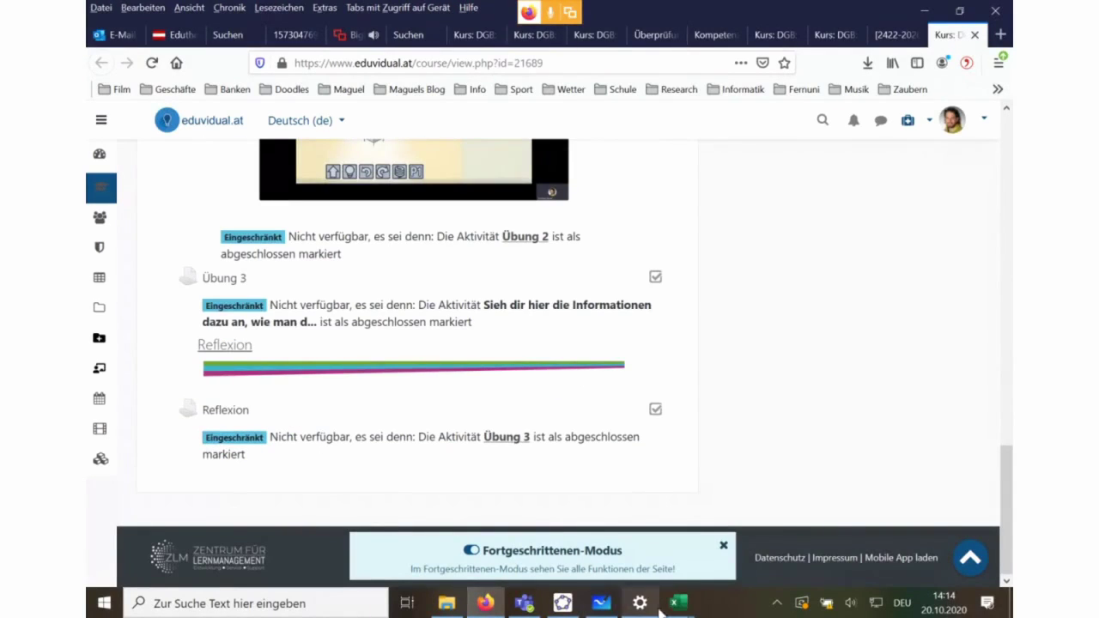
Switch back to RoadmapSchüler.xlsx in Excel, open the eTapa M link of Codierungen I, look through its course, and open Übung zur Braille-Codierung.
mouse_move(676, 603)
click(736, 557)
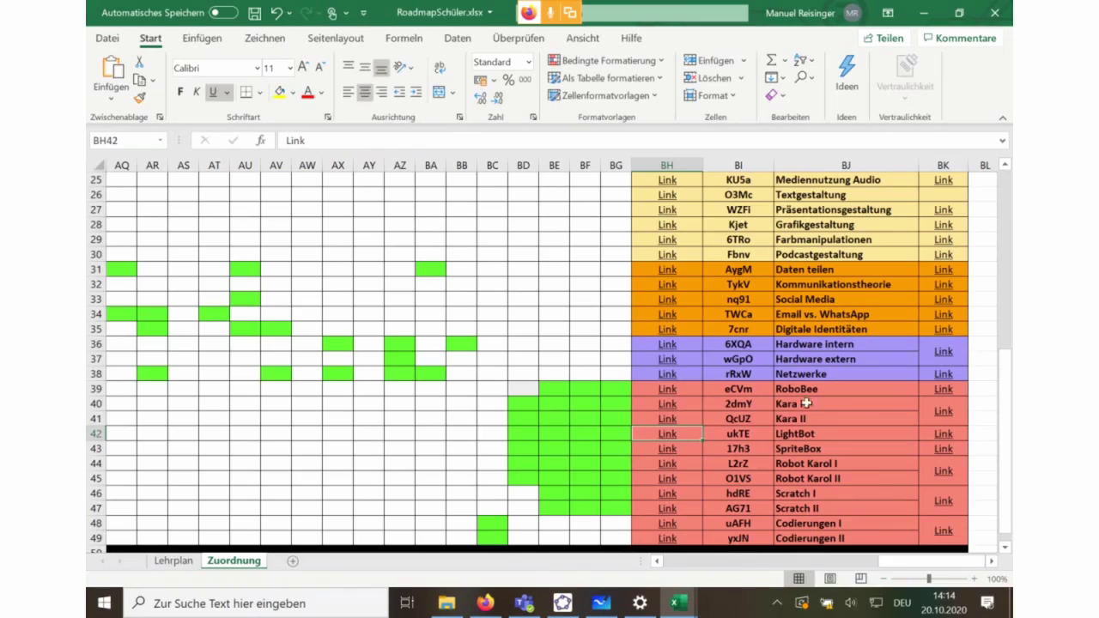
click(667, 524)
click(667, 522)
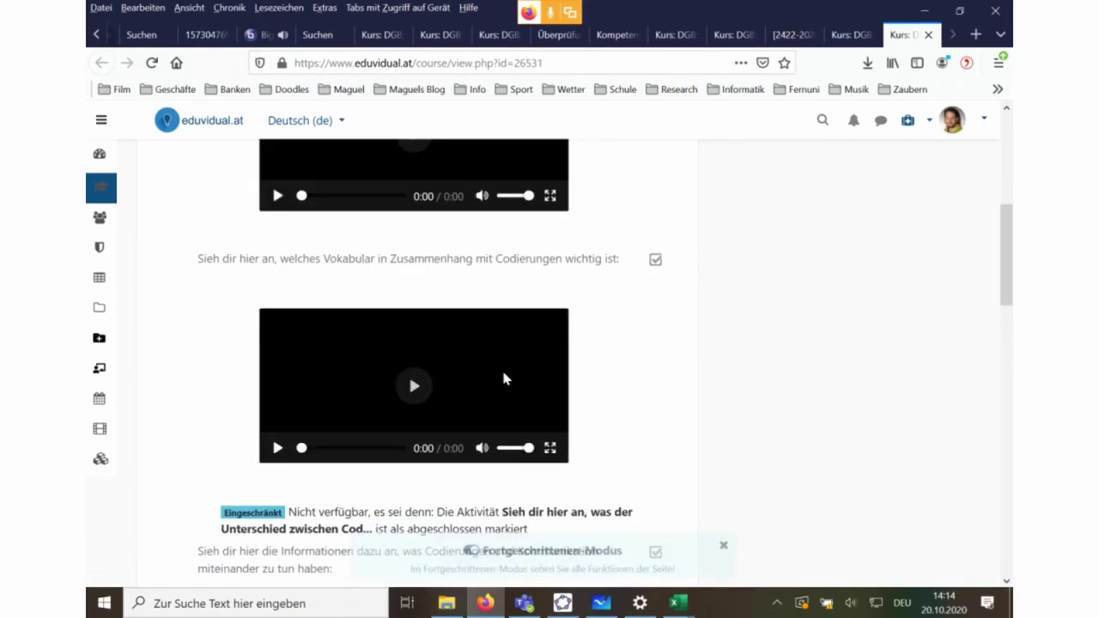
scroll(504, 379, down, 10)
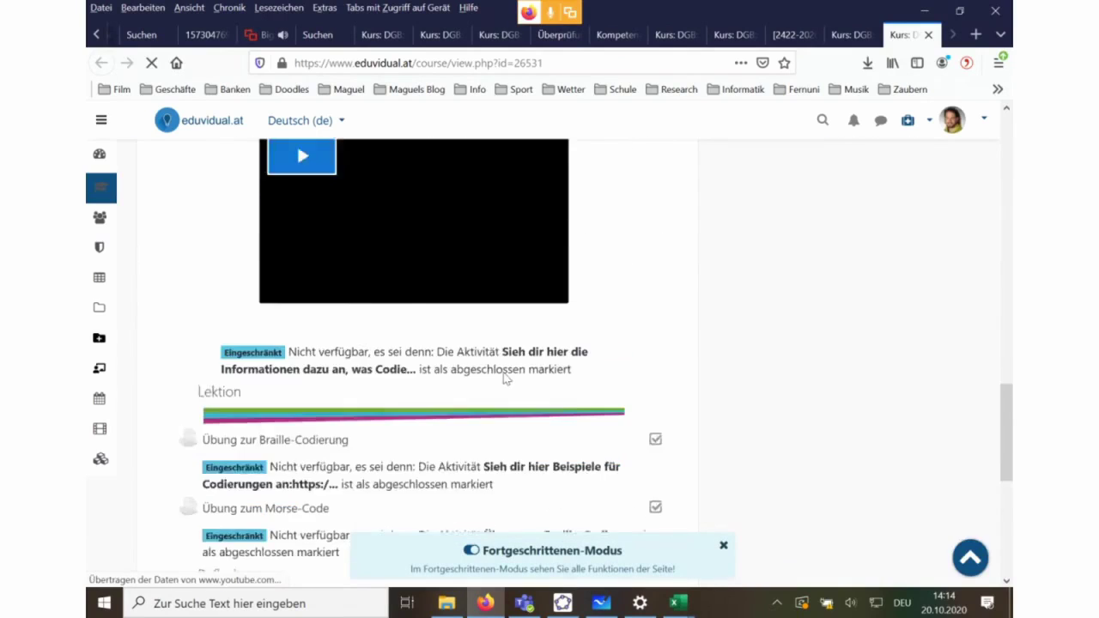
scroll(505, 379, down, 3)
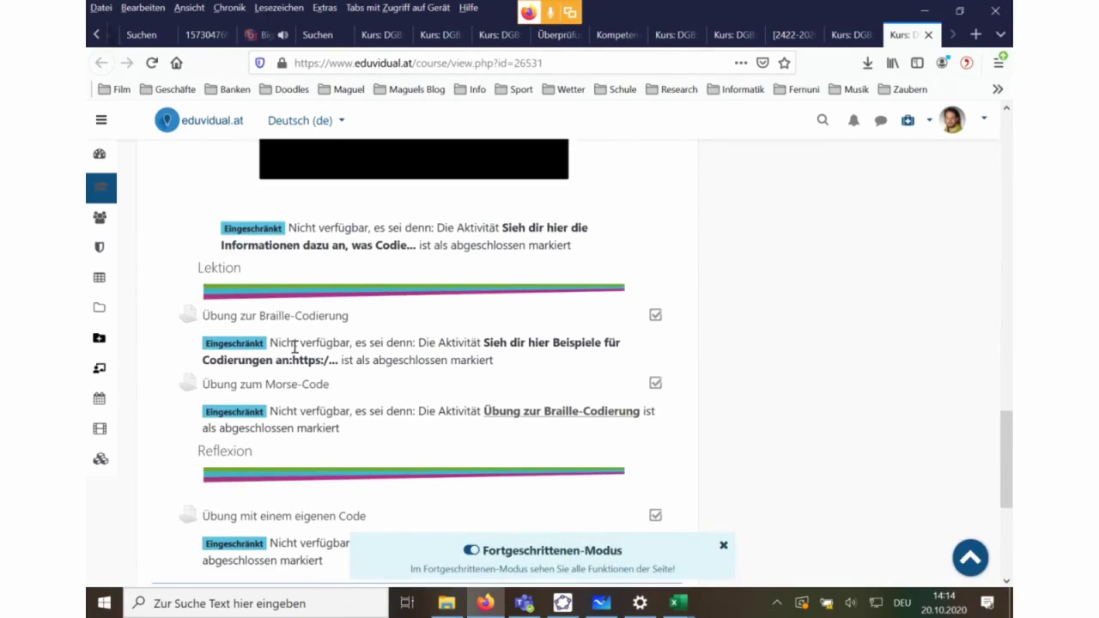
click(256, 322)
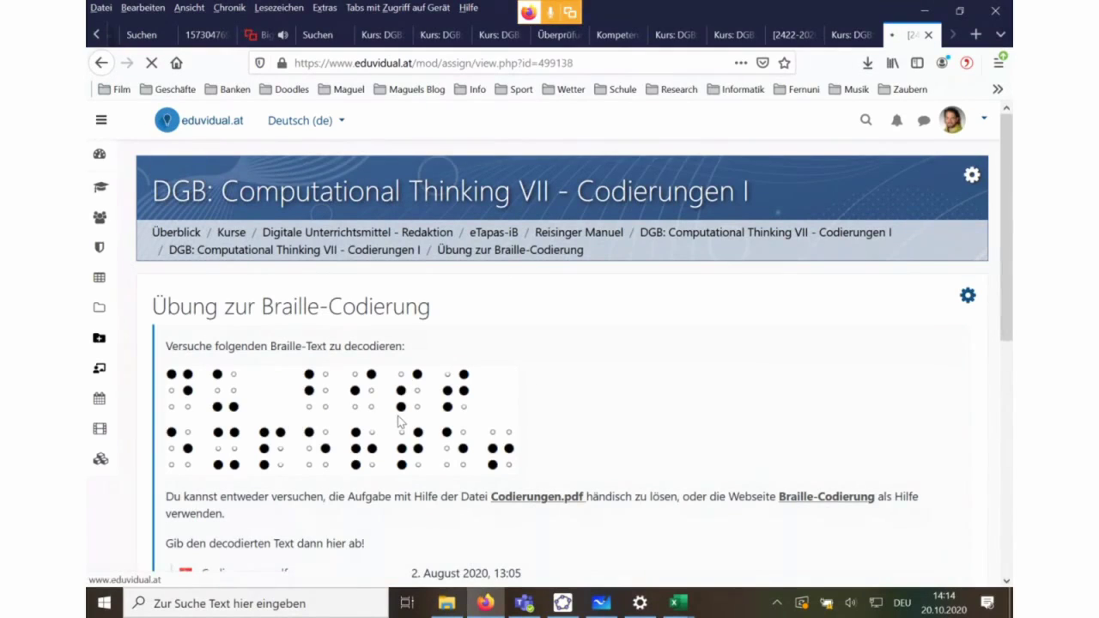
Return to the Codierungen I course and highlight the Braille-Übung answer "Du bist Experte!" under Musterlösungen.
key(alt+Left)
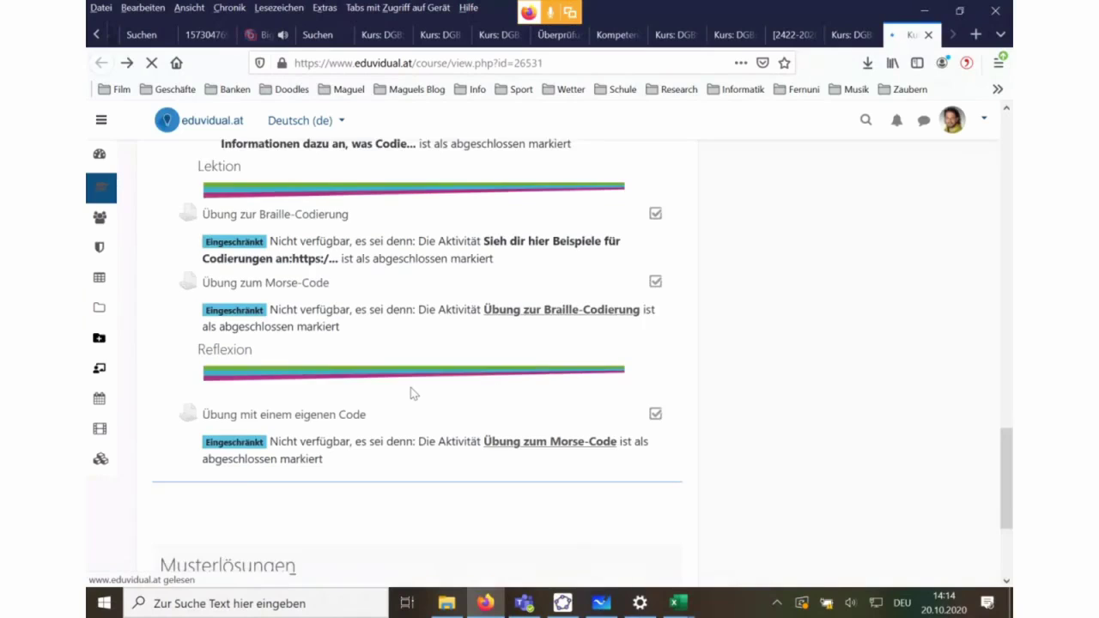
scroll(410, 393, down, 3)
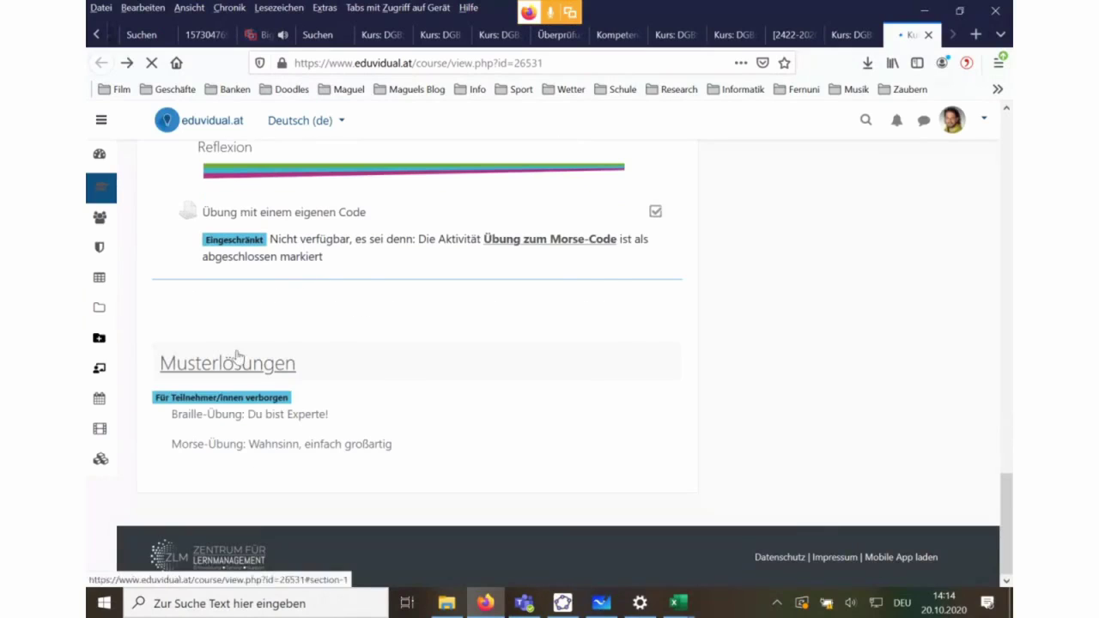
drag(248, 414, 335, 416)
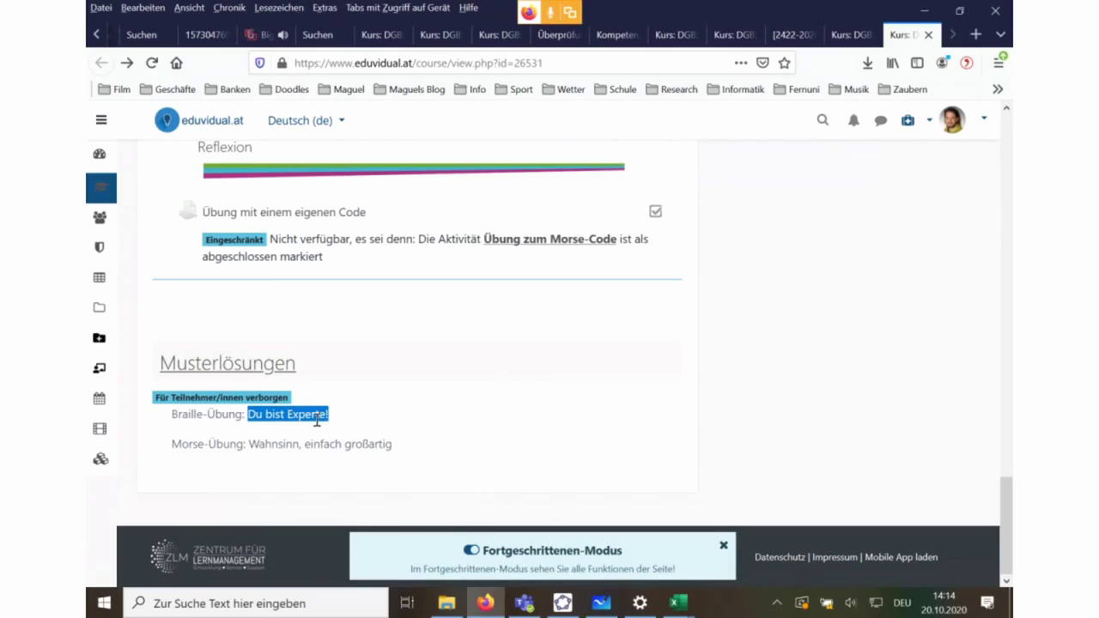
Look through the Codierungen I course's Information, Lektion and Reflexion sections down to the Musterlösungen, and return to the course start.
scroll(438, 421, up, 5)
scroll(438, 421, up, 4)
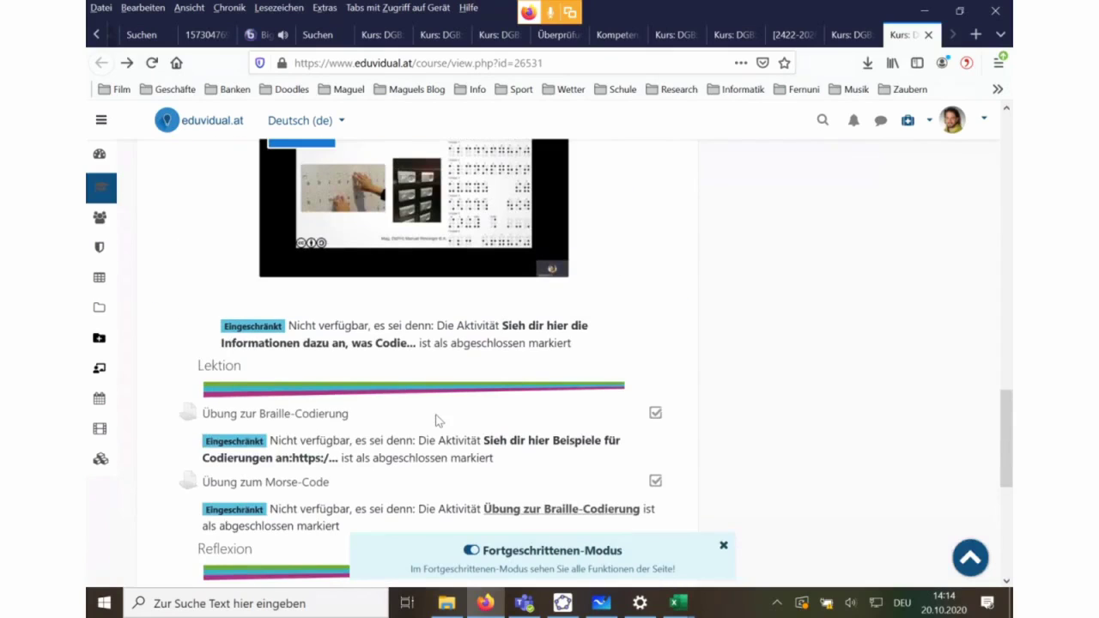
scroll(433, 419, up, 7)
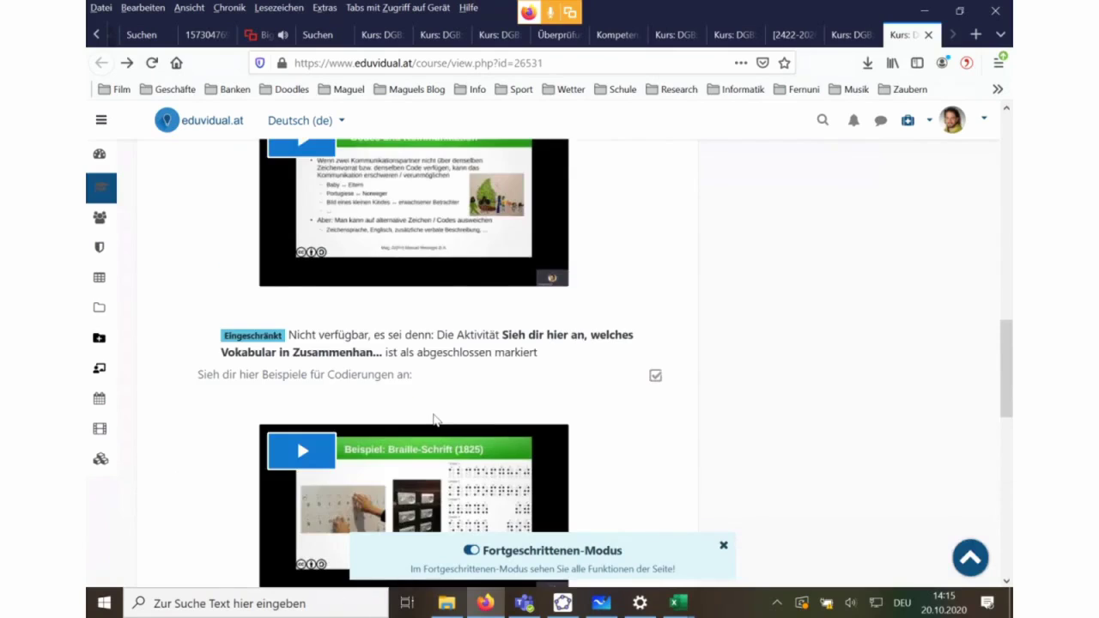
scroll(434, 420, down, 10)
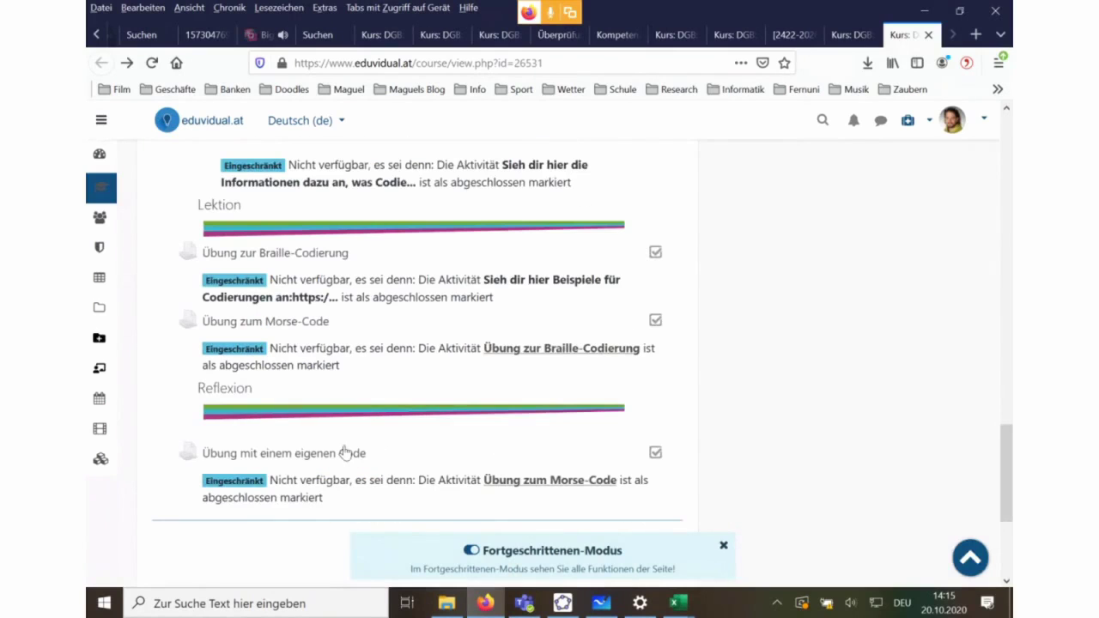
scroll(446, 414, up, 13)
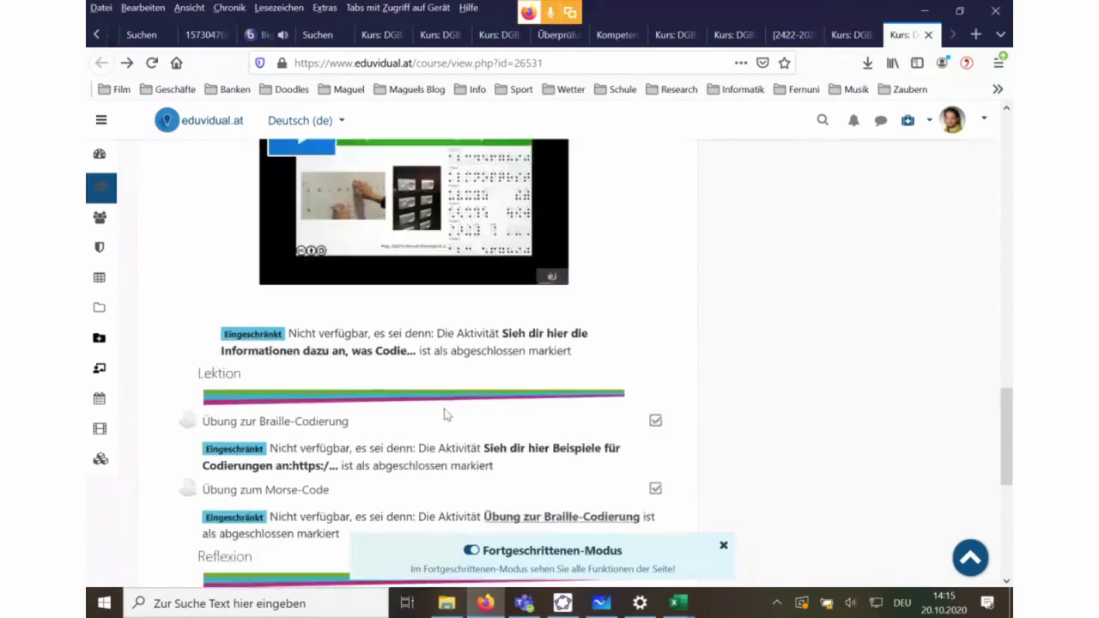
scroll(444, 408, up, 8)
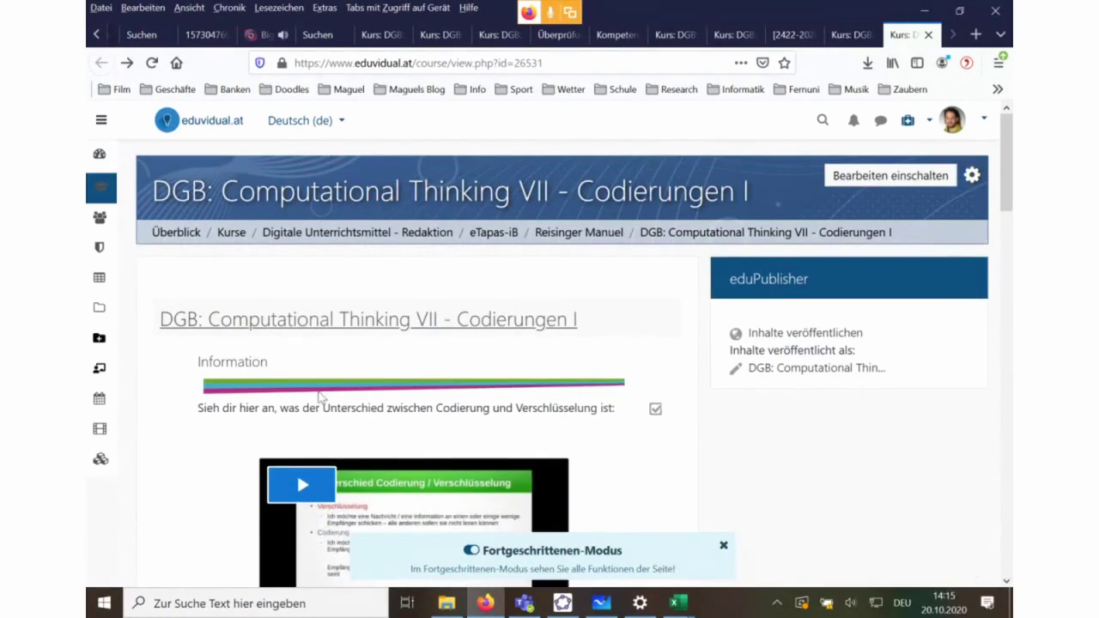
scroll(321, 402, down, 10)
scroll(319, 402, down, 12)
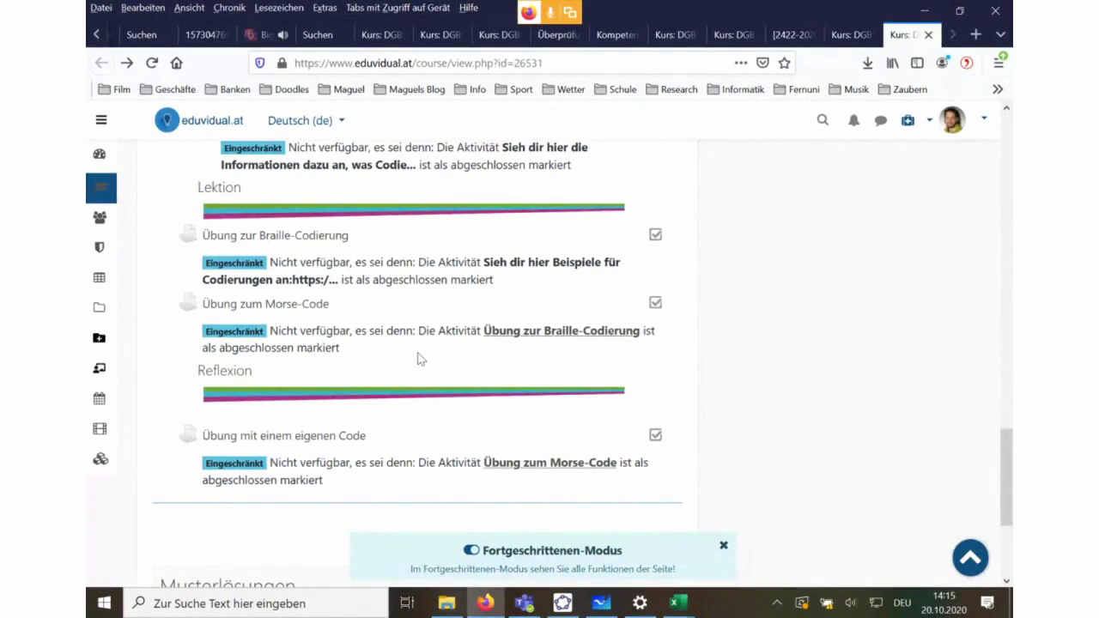
scroll(421, 358, down, 3)
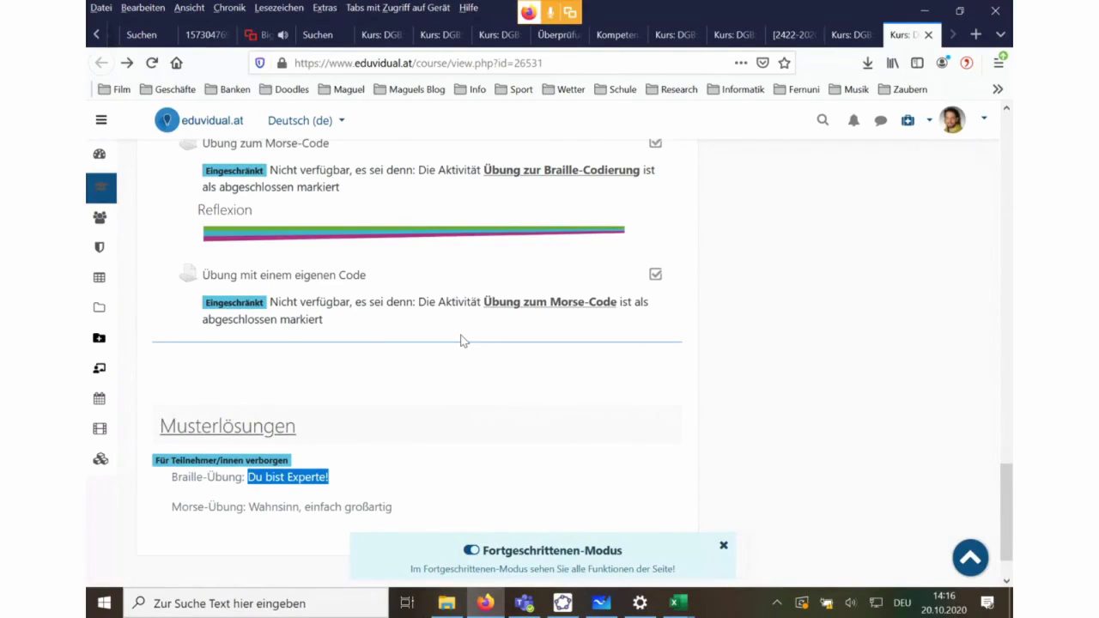
drag(1007, 485, 1008, 123)
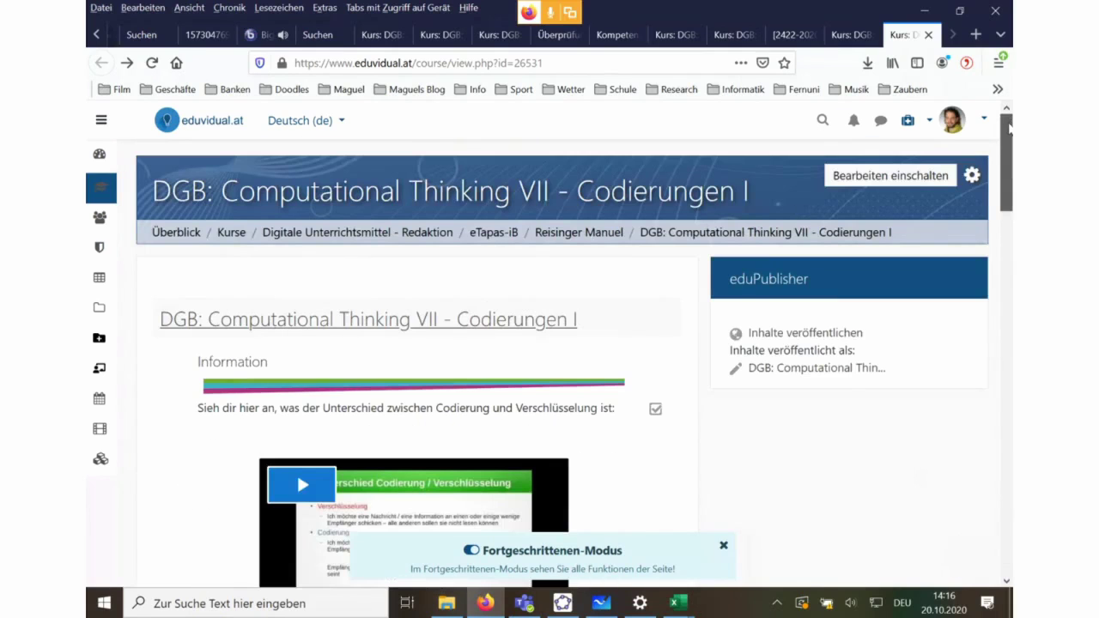
scroll(1011, 133, down, 2)
scroll(1011, 144, up, 2)
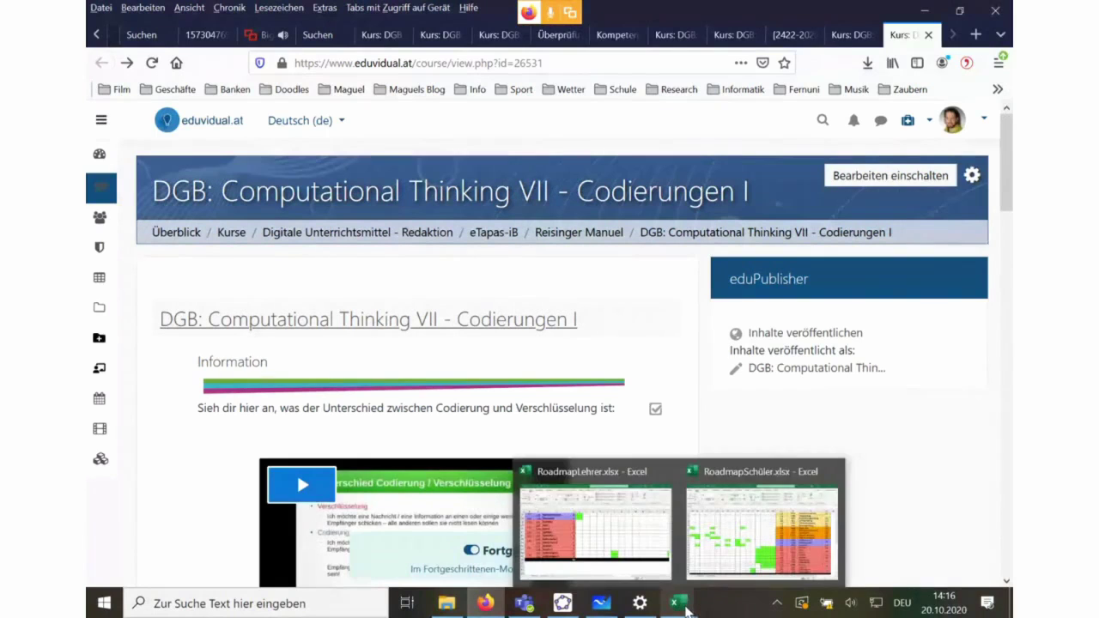
Switch to the BBB Hauptraum meeting in Firefox and read the public chat down to its newest messages.
mouse_move(562, 604)
mouse_move(489, 608)
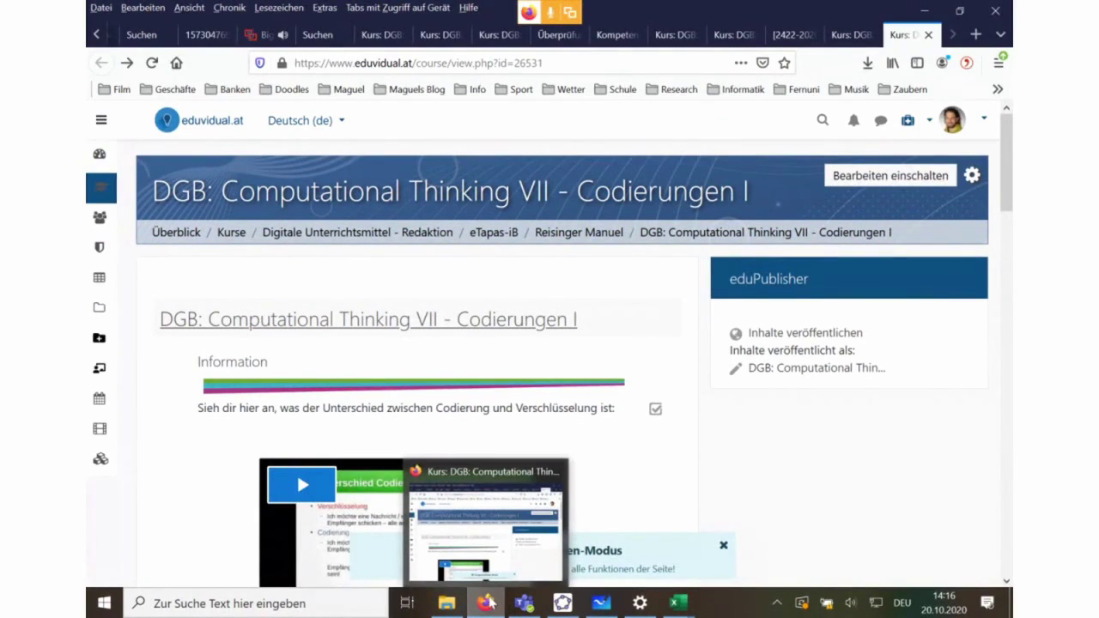
click(488, 602)
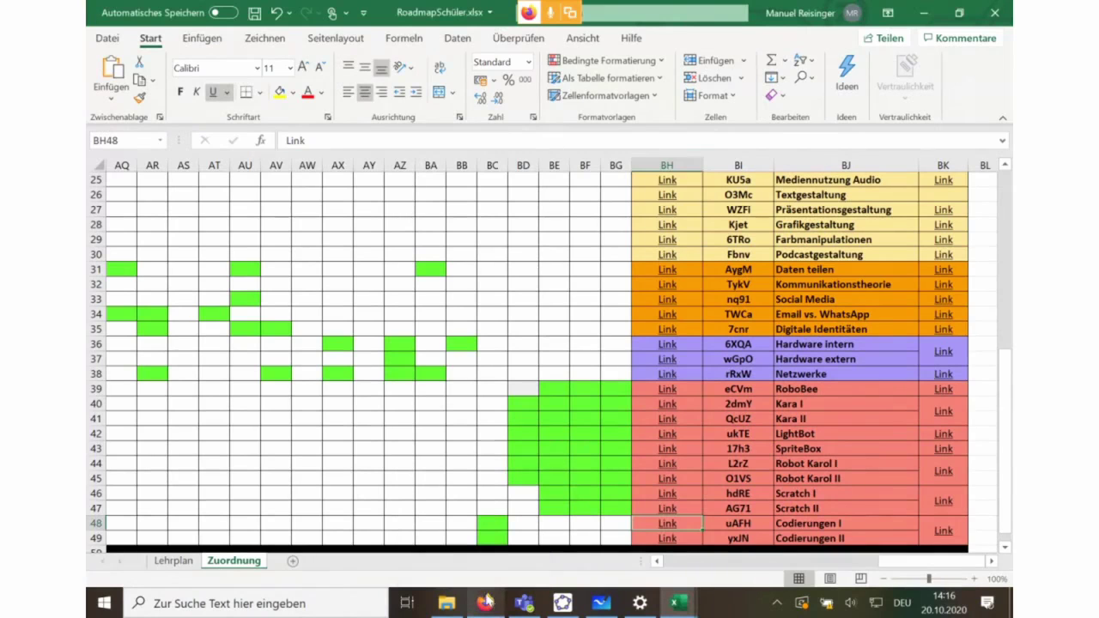
click(486, 603)
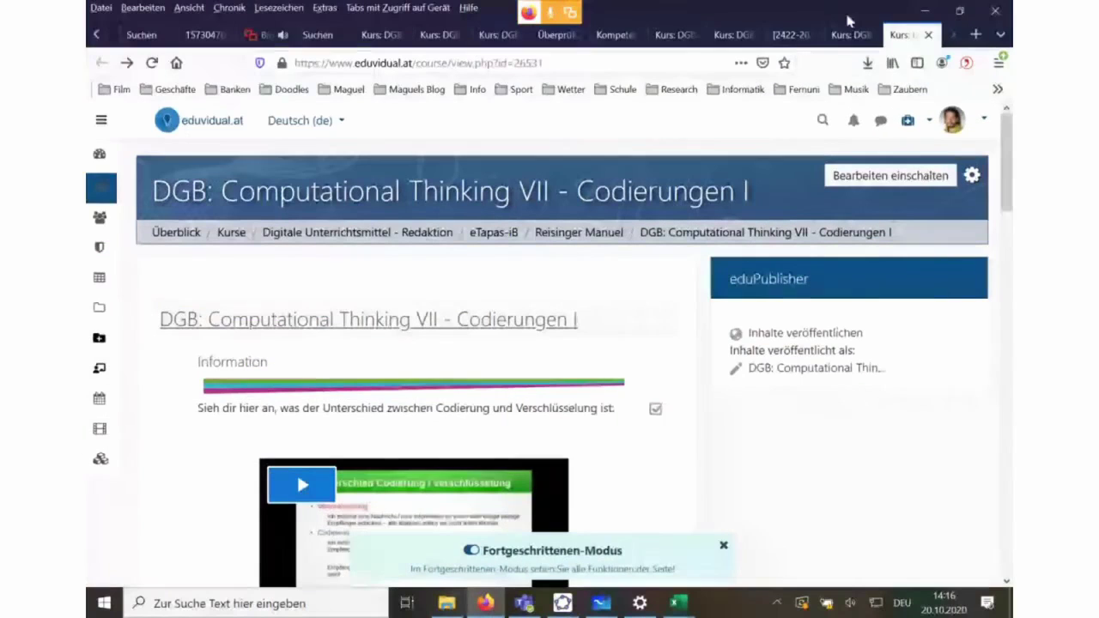
click(262, 34)
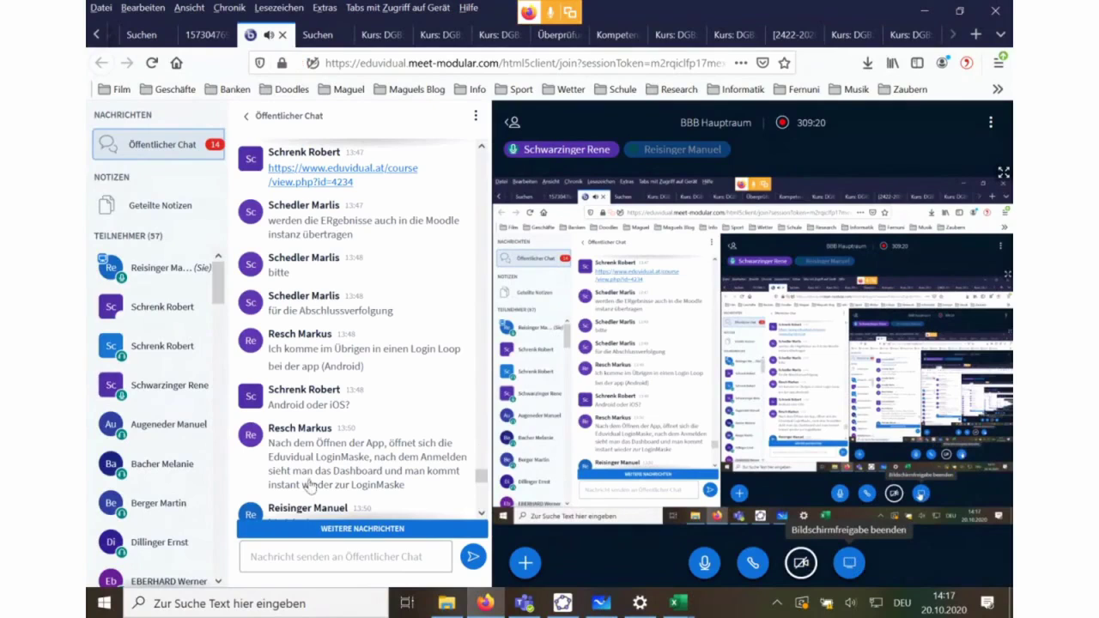
scroll(387, 444, down, 5)
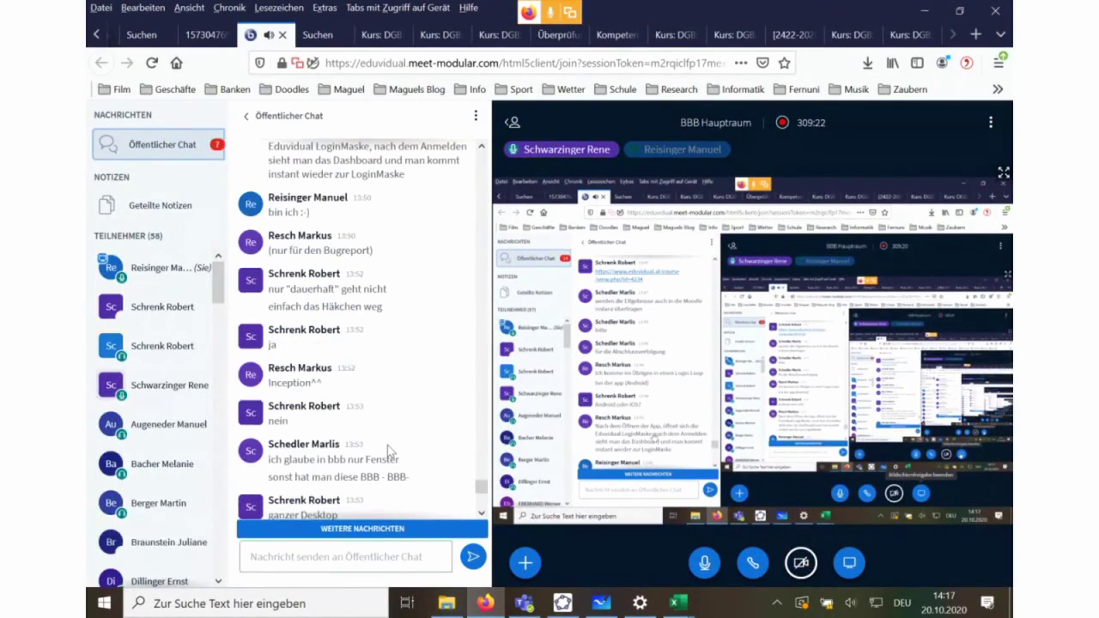
scroll(387, 444, down, 8)
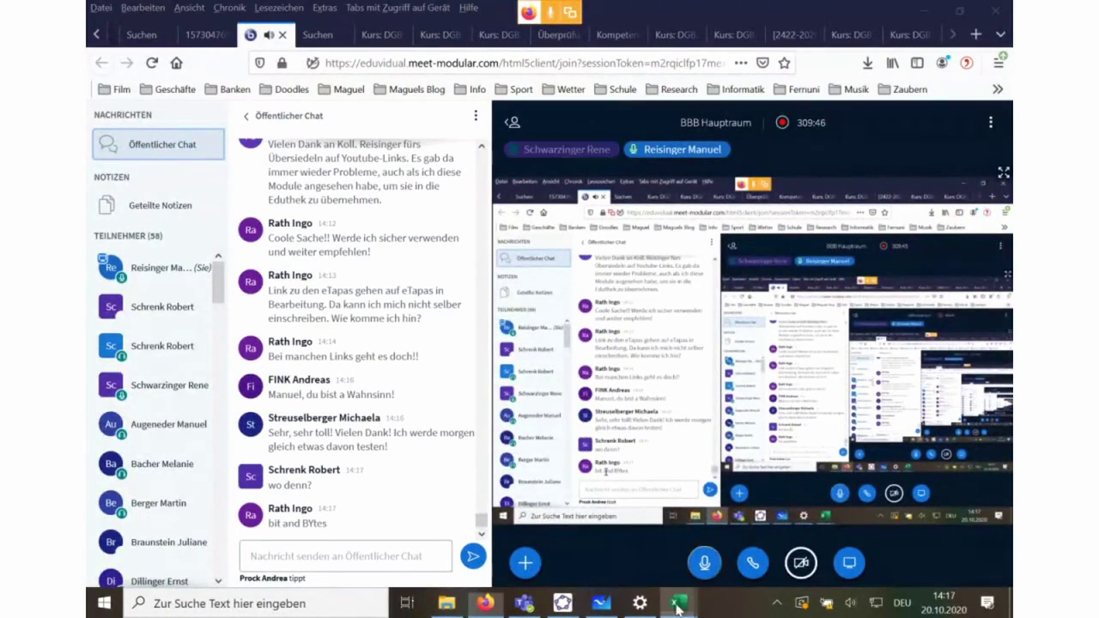
Switch to RoadmapLehrer.xlsx in Excel, open the eTapa link of Bits und Bytes, and try to enrol in that course.
mouse_move(676, 606)
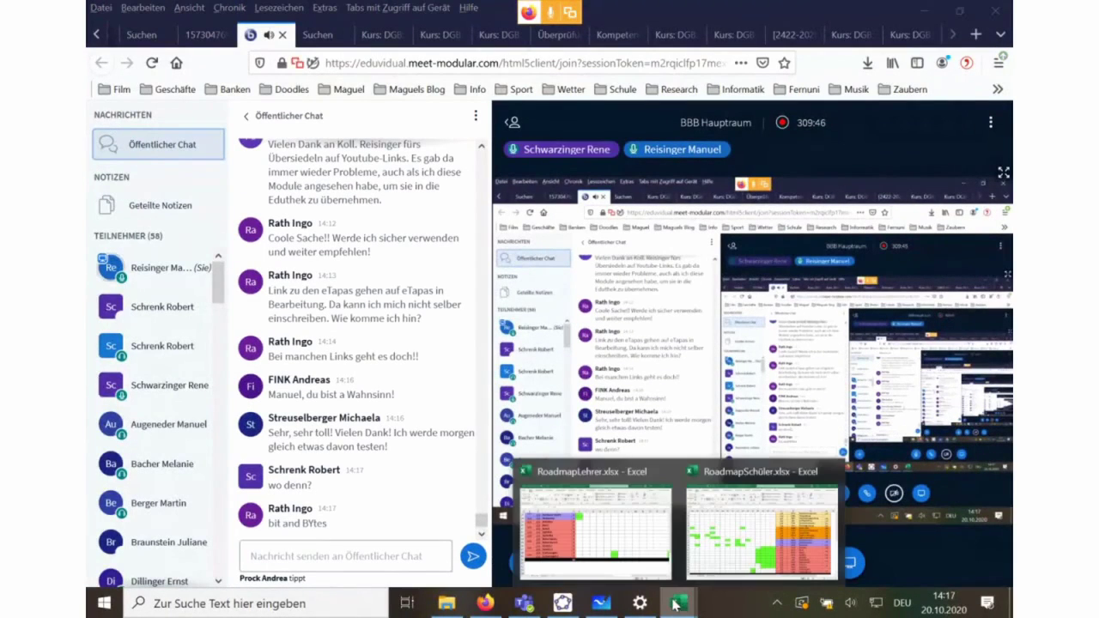
click(624, 538)
scroll(380, 422, up, 11)
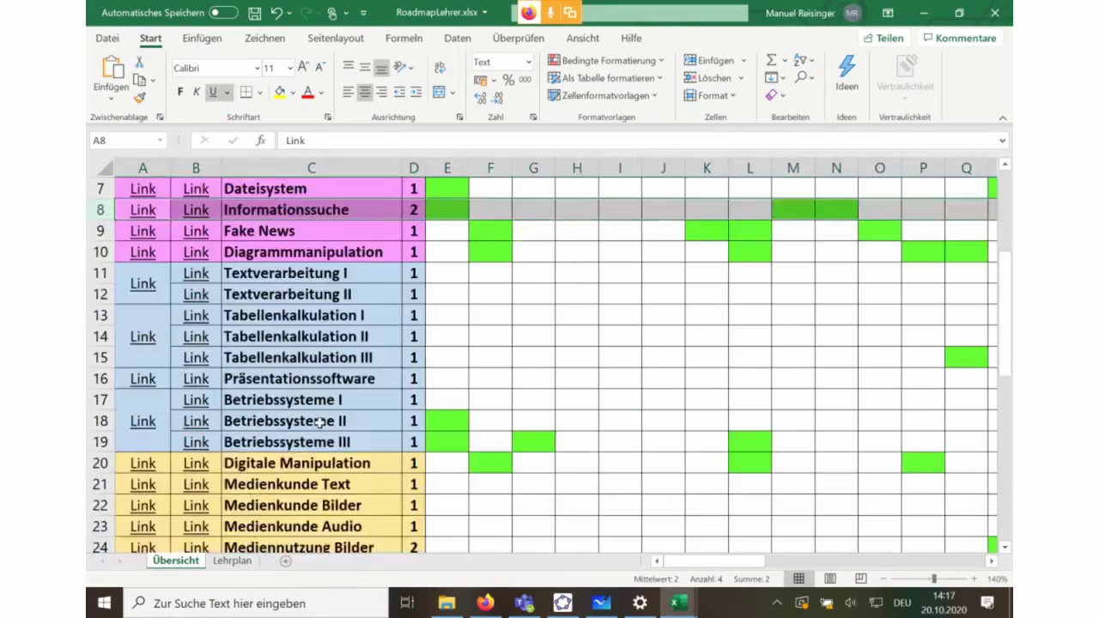
click(197, 264)
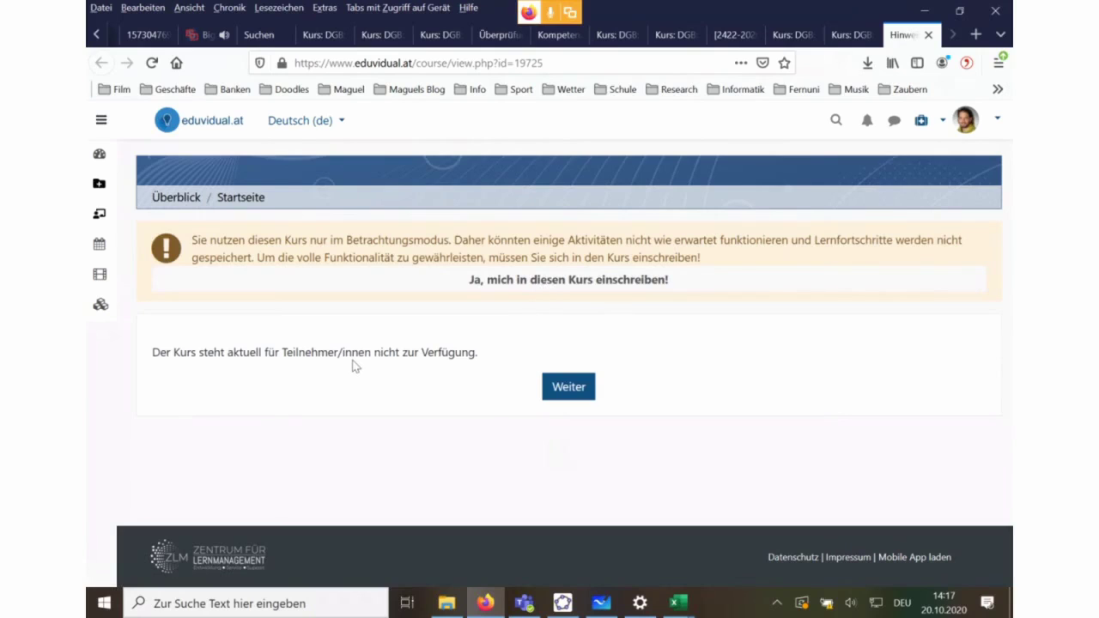
click(582, 290)
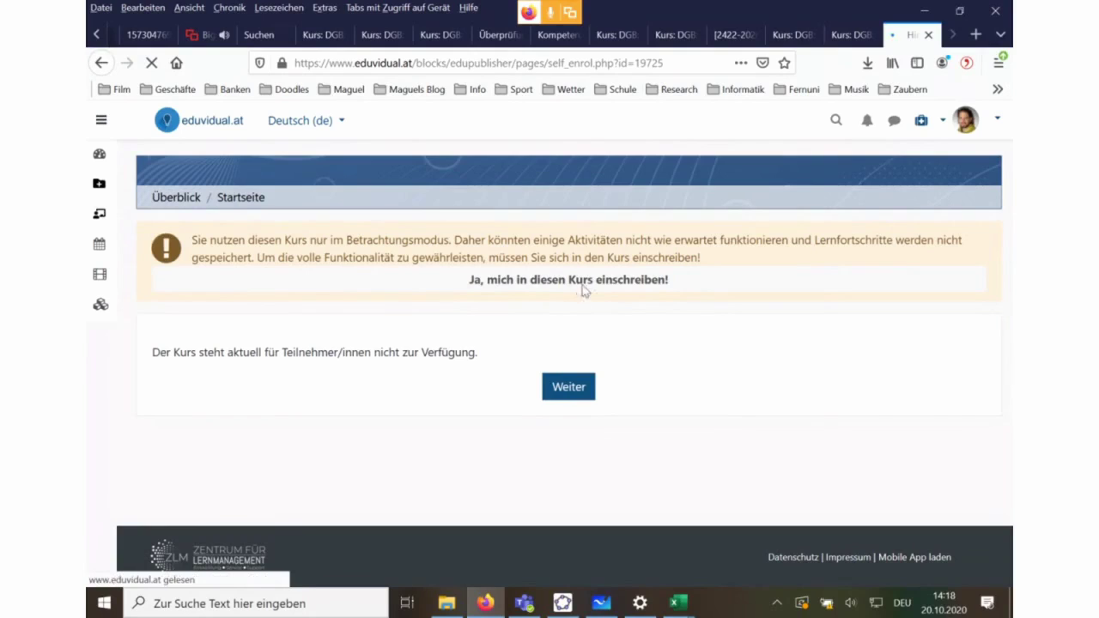
click(574, 301)
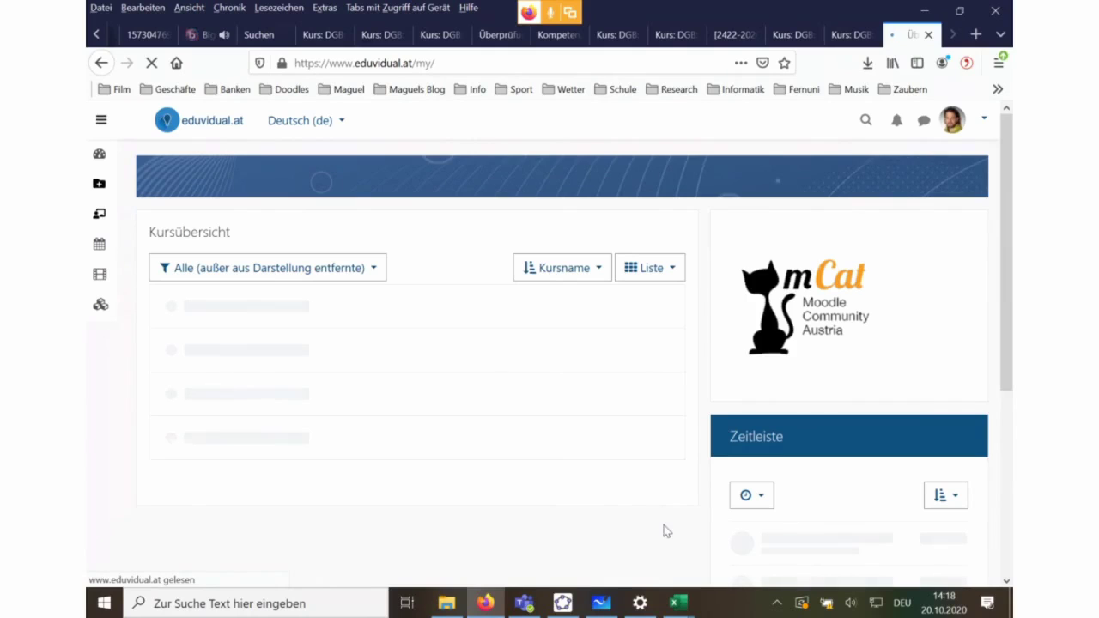
Switch back to RoadmapLehrer.xlsx in Excel, scan the eTapa list, open the eTapa link of Fake News and look through its first videos.
mouse_move(678, 601)
click(596, 519)
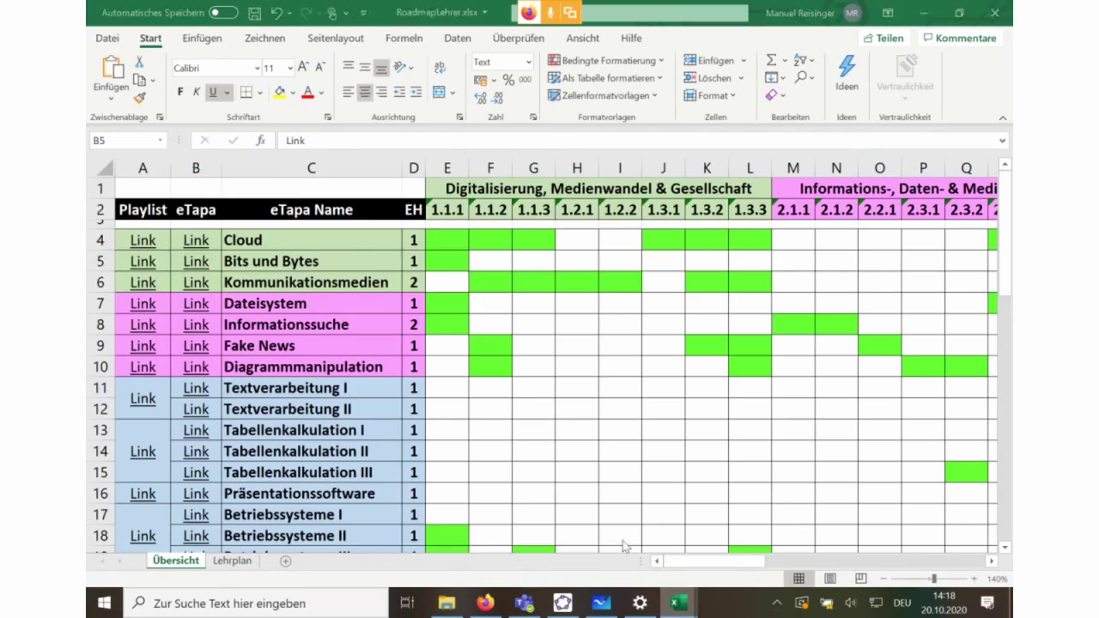
scroll(309, 319, down, 4)
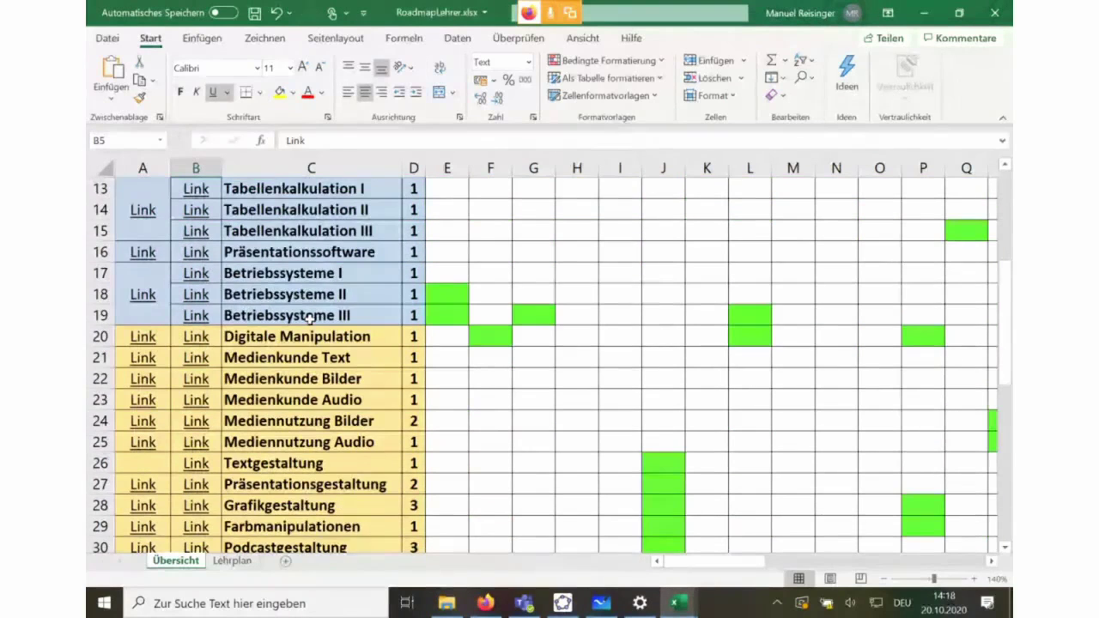
scroll(275, 322, down, 1)
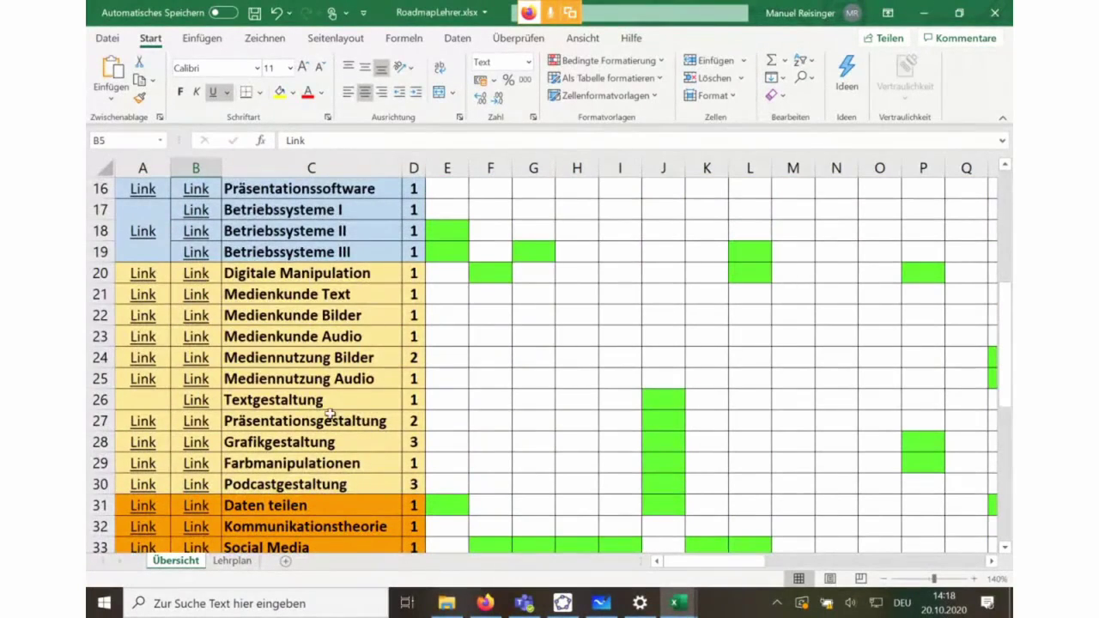
scroll(325, 409, up, 5)
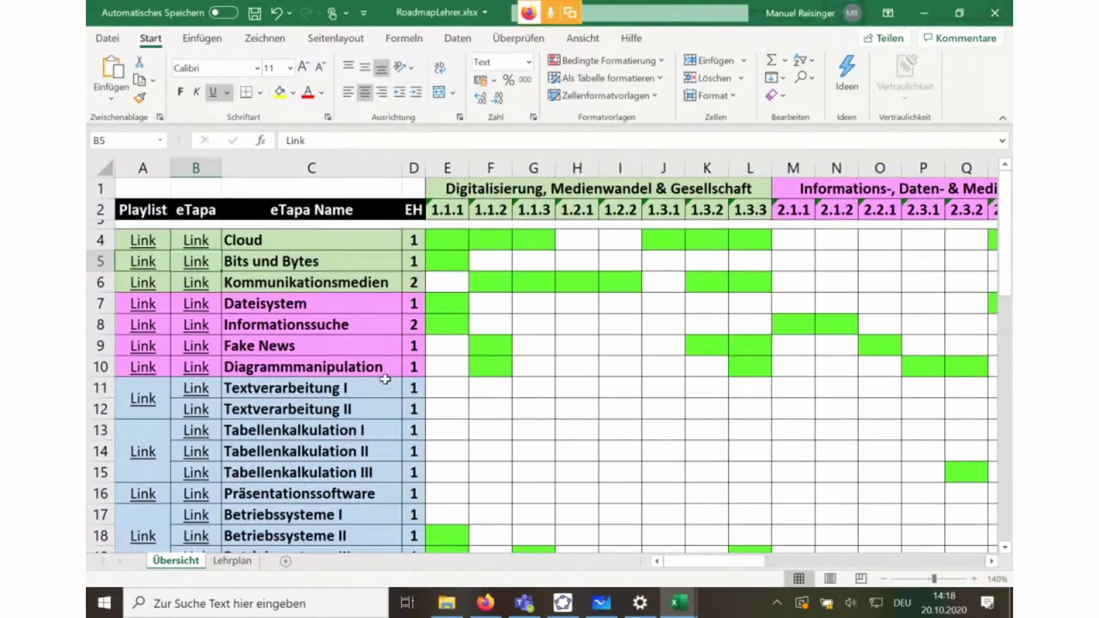
click(194, 349)
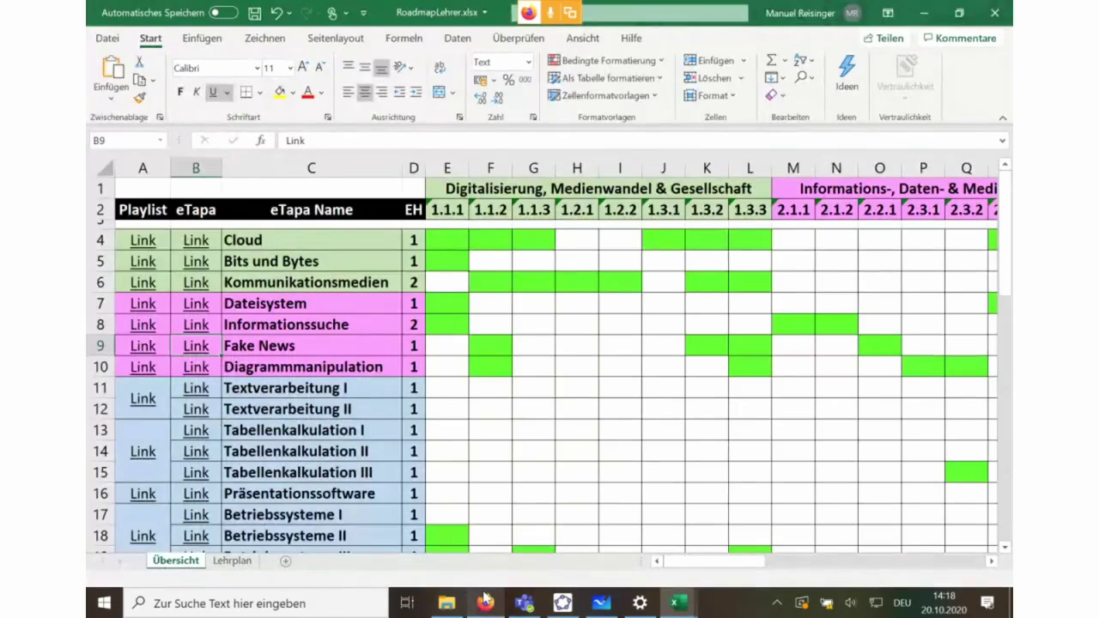
click(485, 601)
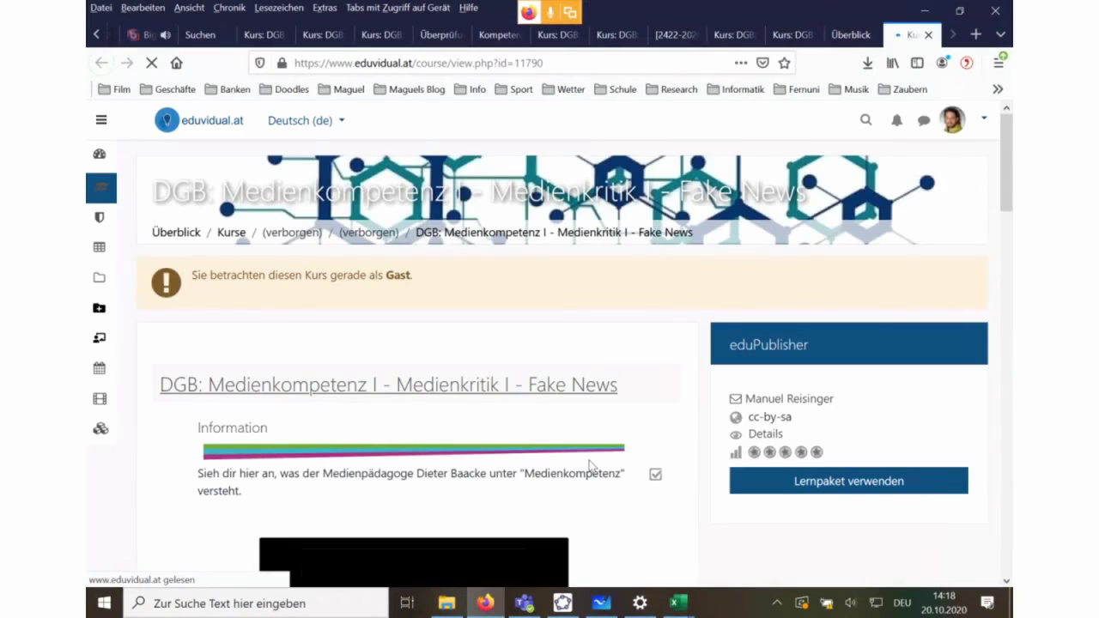
scroll(589, 464, down, 4)
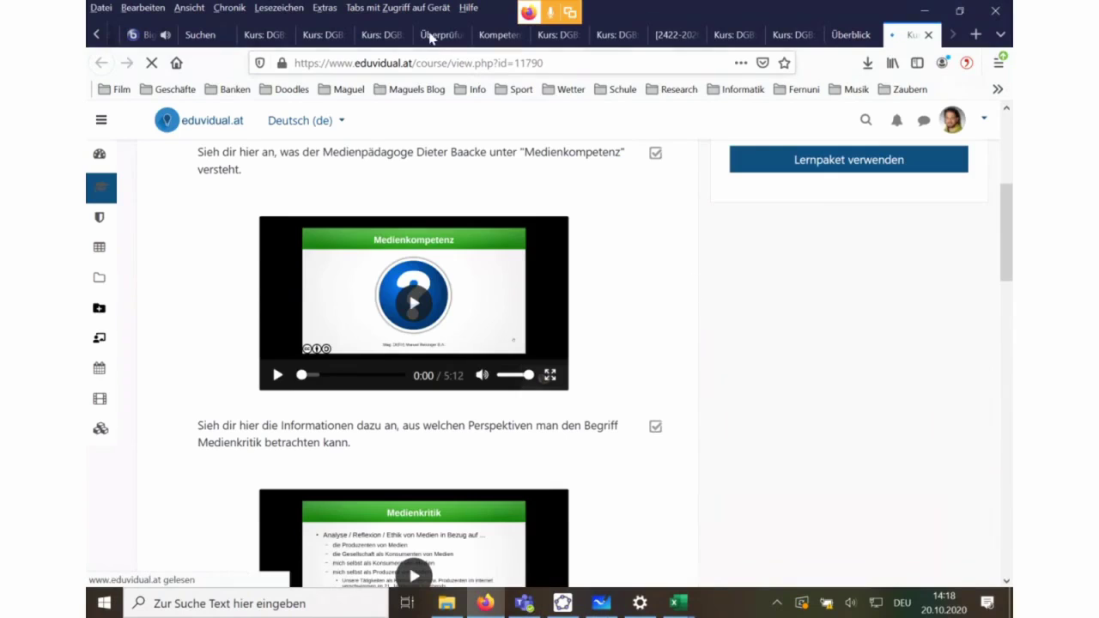
Check the eduvidual search results for DGB courses, return to the BBB meeting, and read the remaining public chat messages.
click(219, 42)
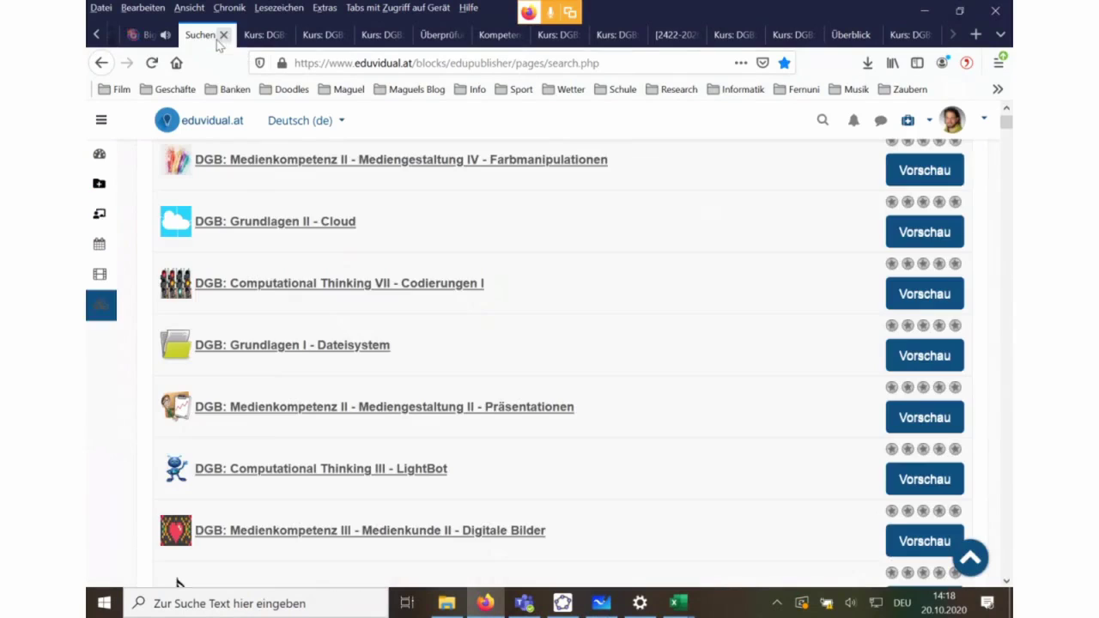
click(137, 36)
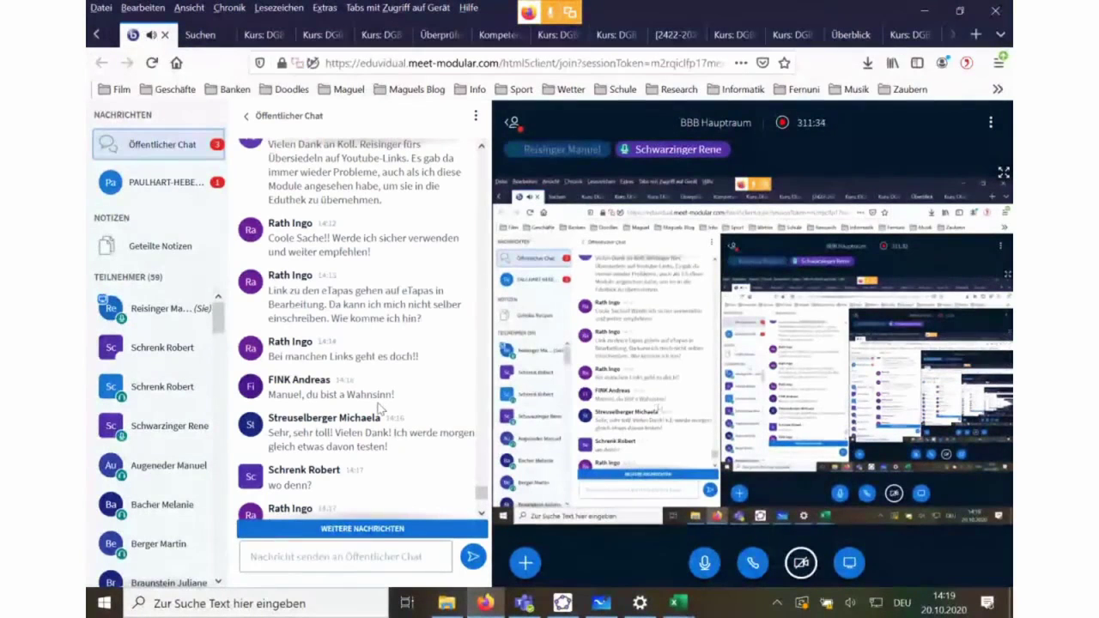
scroll(378, 399, down, 3)
scroll(379, 396, down, 1)
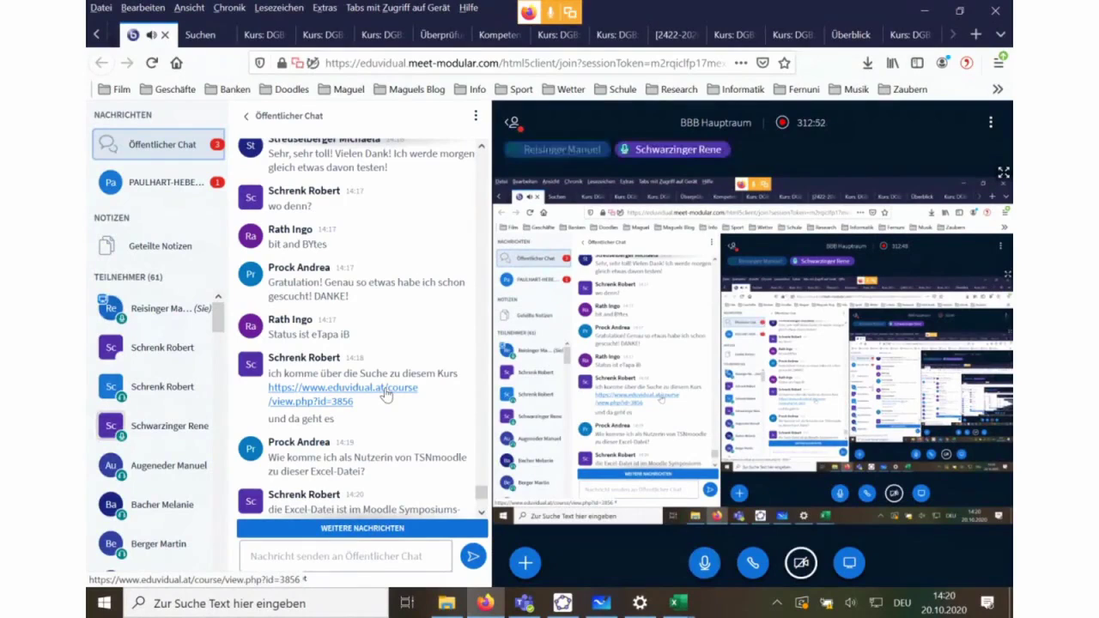
scroll(378, 390, down, 5)
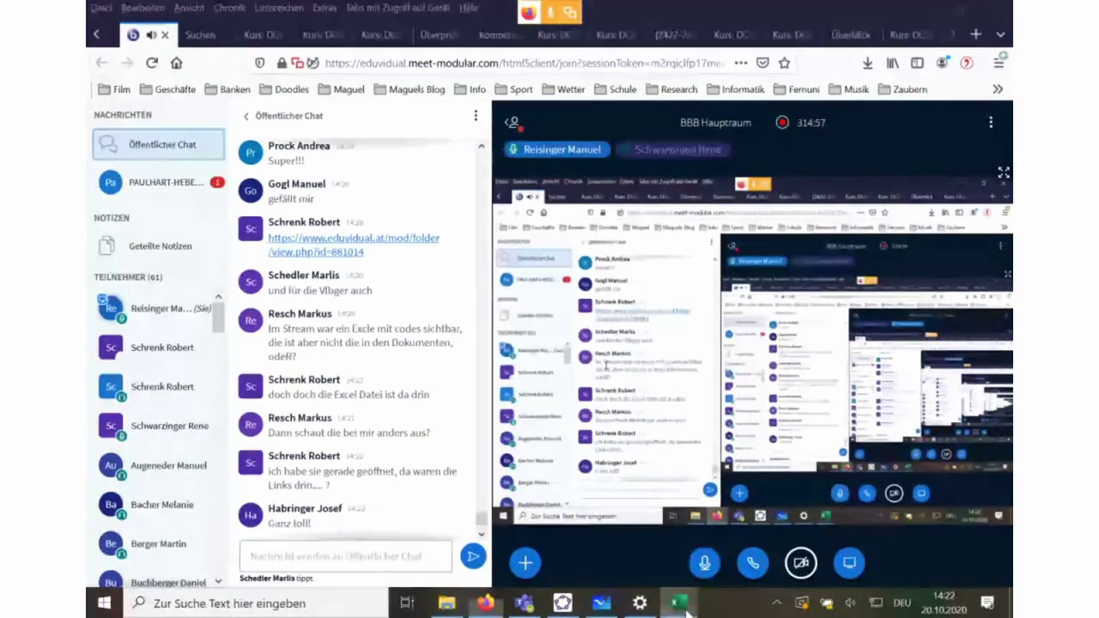
Switch to RoadmapLehrer.xlsx in Excel and show the whole eTapa-to-competency overview at 60% zoom.
mouse_move(678, 602)
click(633, 559)
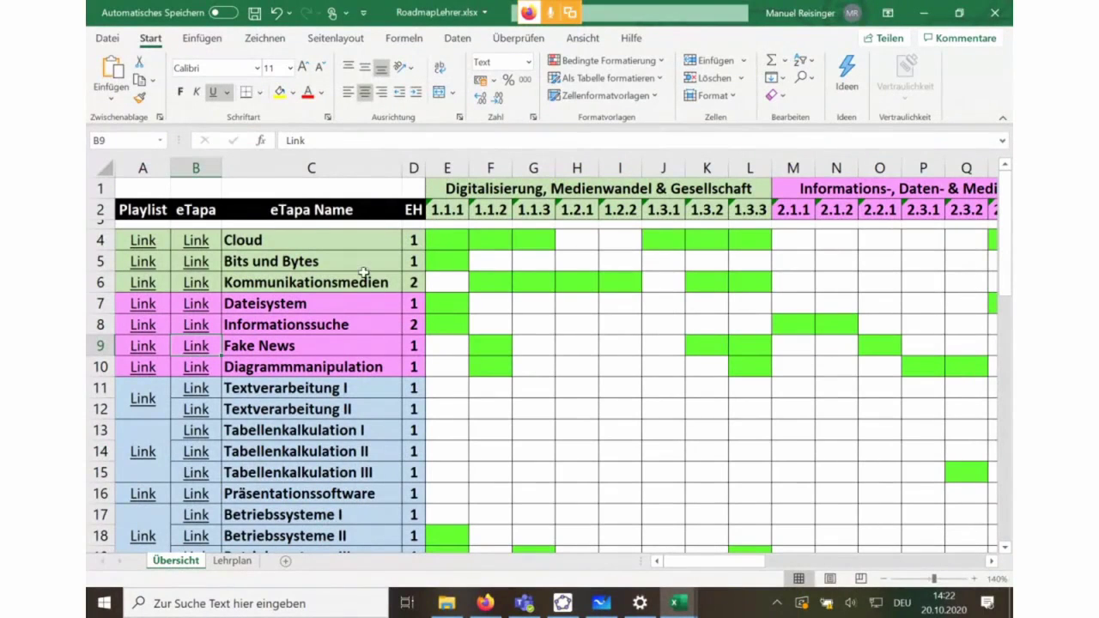
click(887, 579)
click(887, 579)
click(887, 580)
click(887, 579)
click(886, 579)
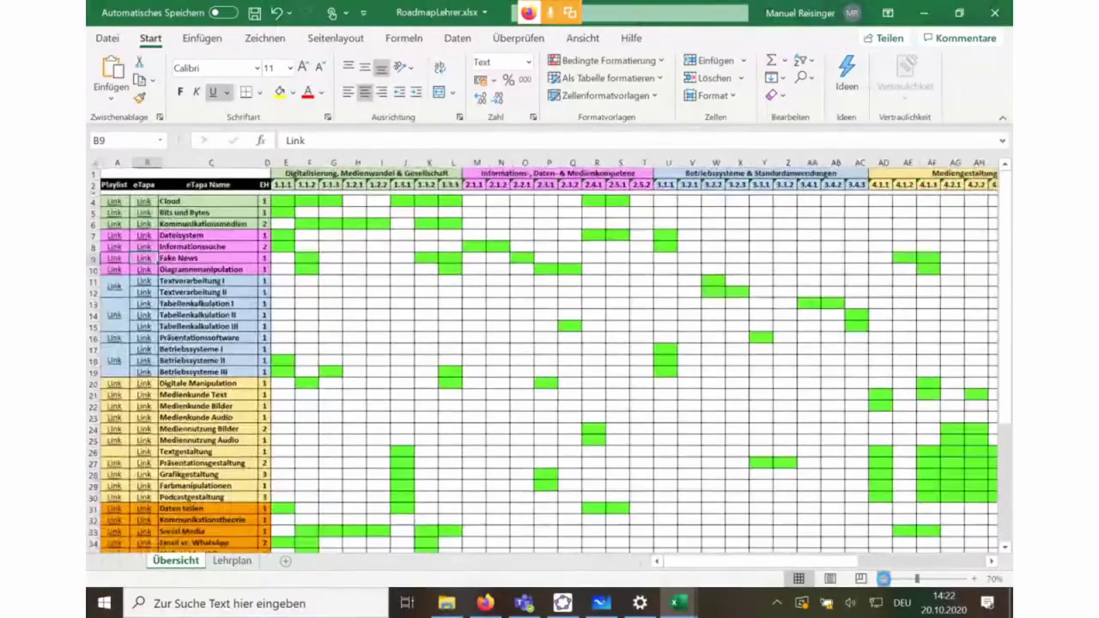
click(887, 579)
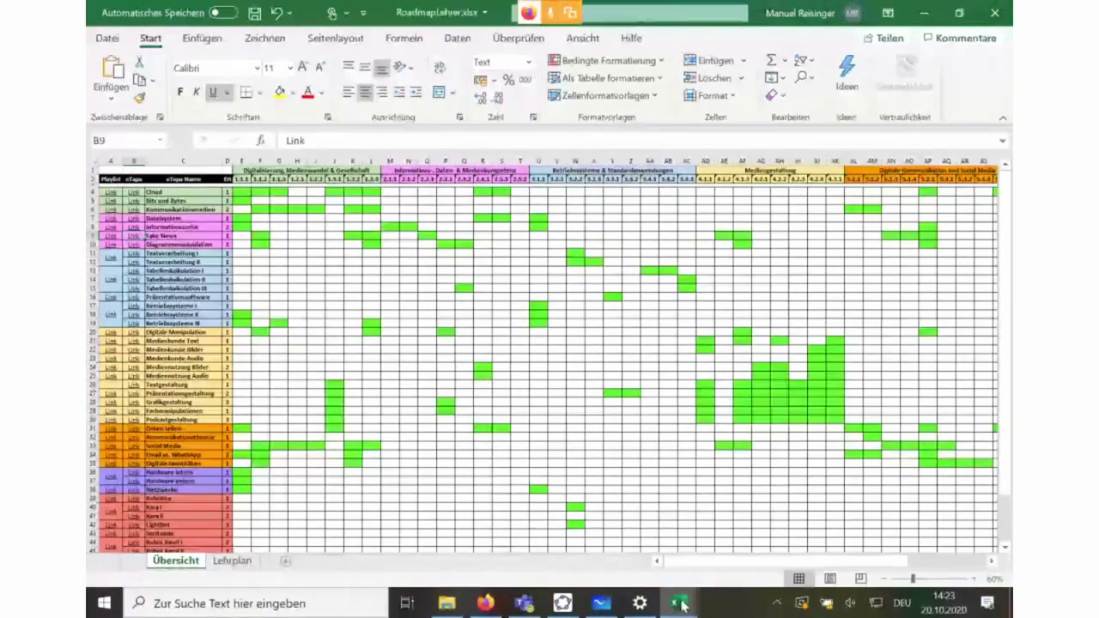
Switch to RoadmapSchüler.xlsx, look through the eTapa codes on the Zuordnung sheet, and select the whole Code column BI.
mouse_move(678, 603)
click(764, 523)
scroll(721, 445, up, 8)
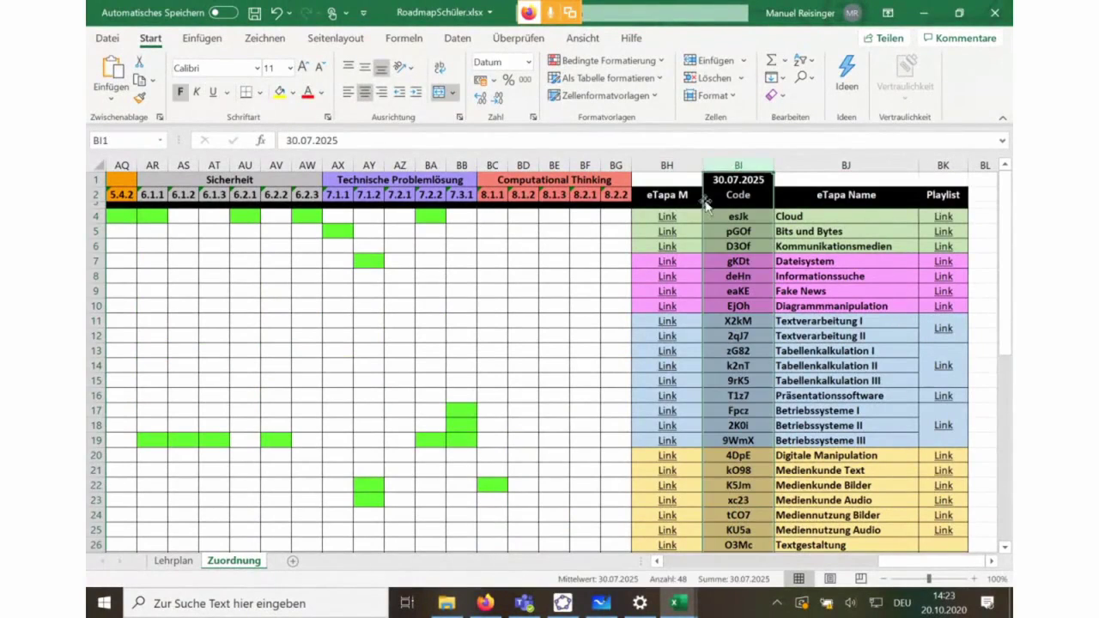
click(619, 219)
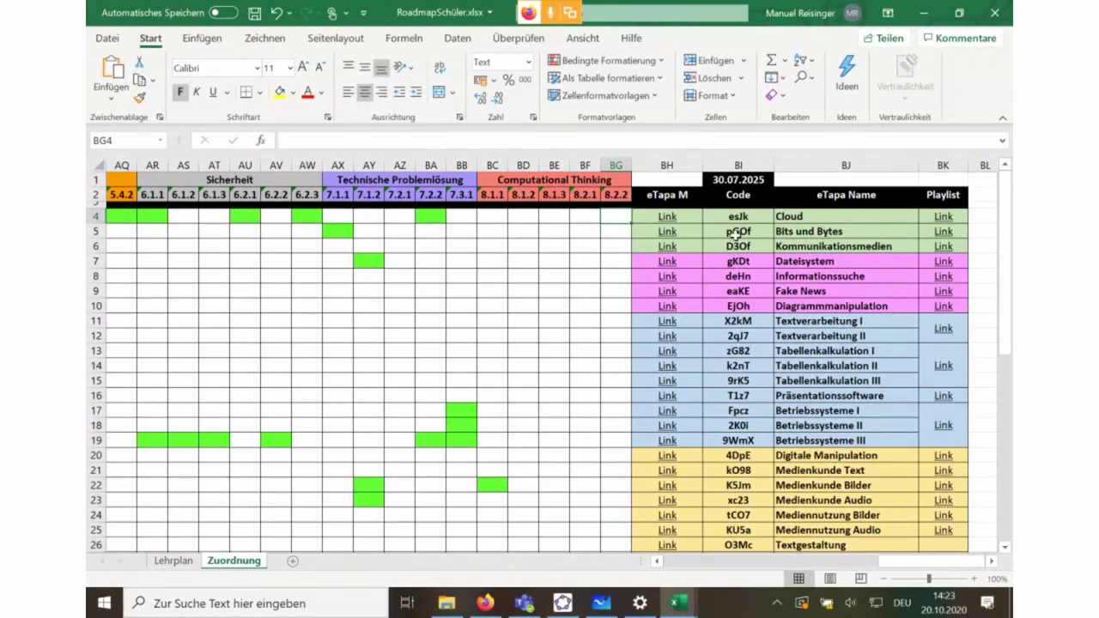
scroll(742, 215, down, 7)
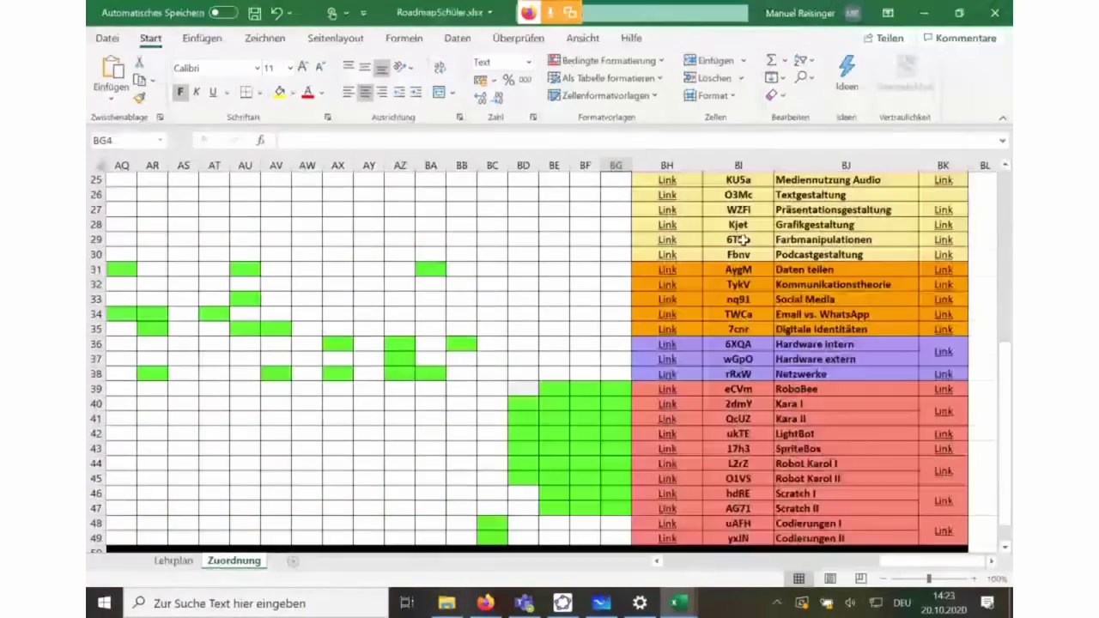
scroll(740, 405, up, 7)
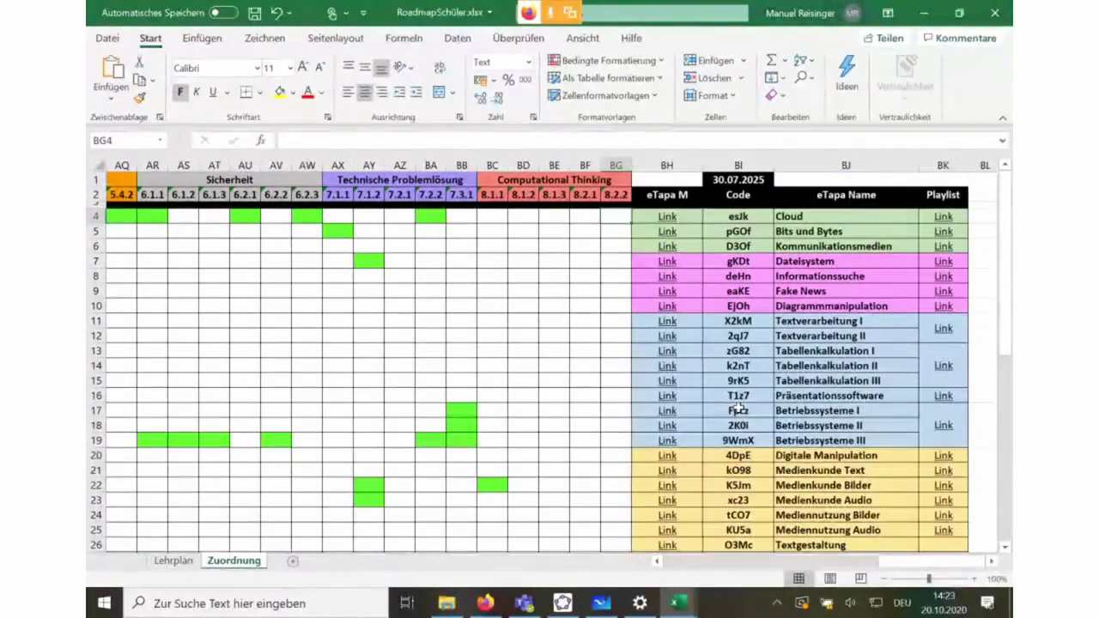
click(739, 165)
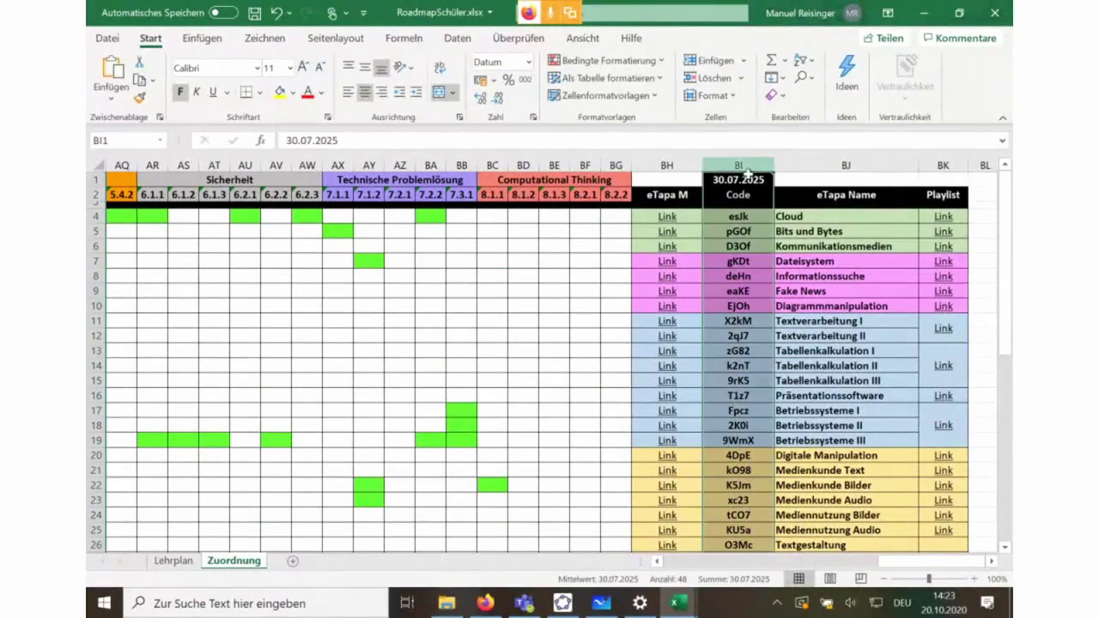
Return to the BBB Hauptraum meeting in Firefox and read the new public chat messages about the links and codes.
mouse_move(689, 606)
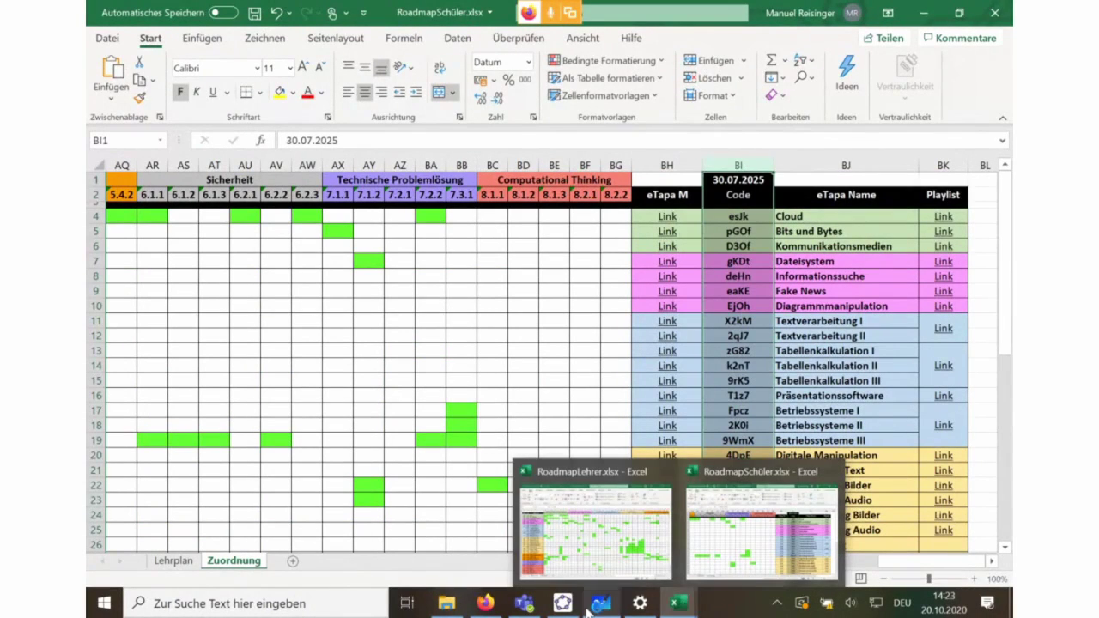
click(487, 605)
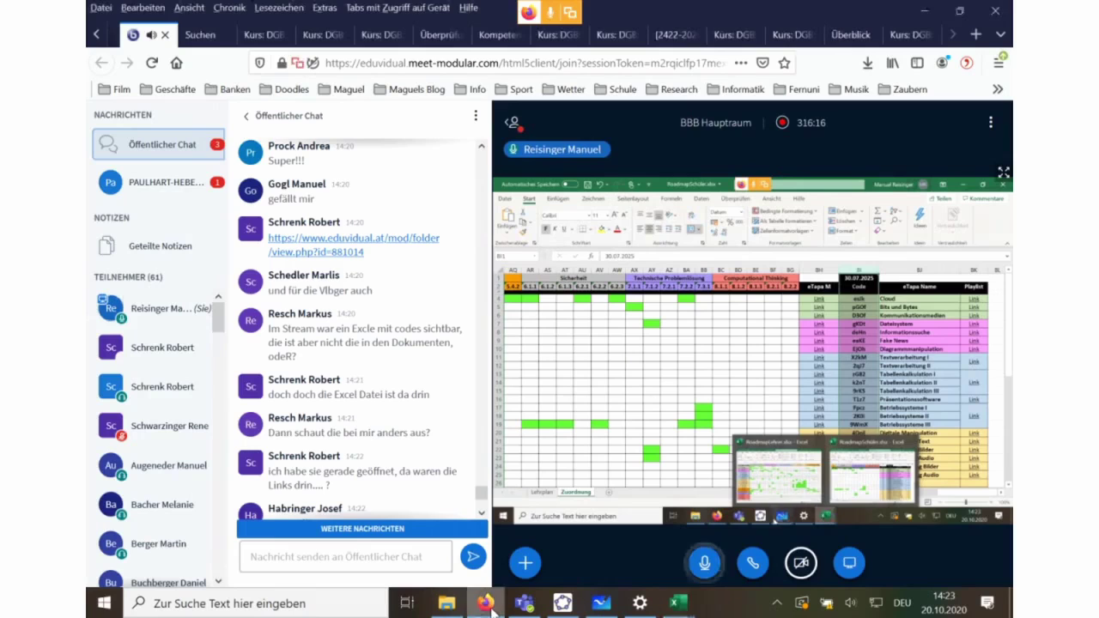
scroll(482, 504, down, 5)
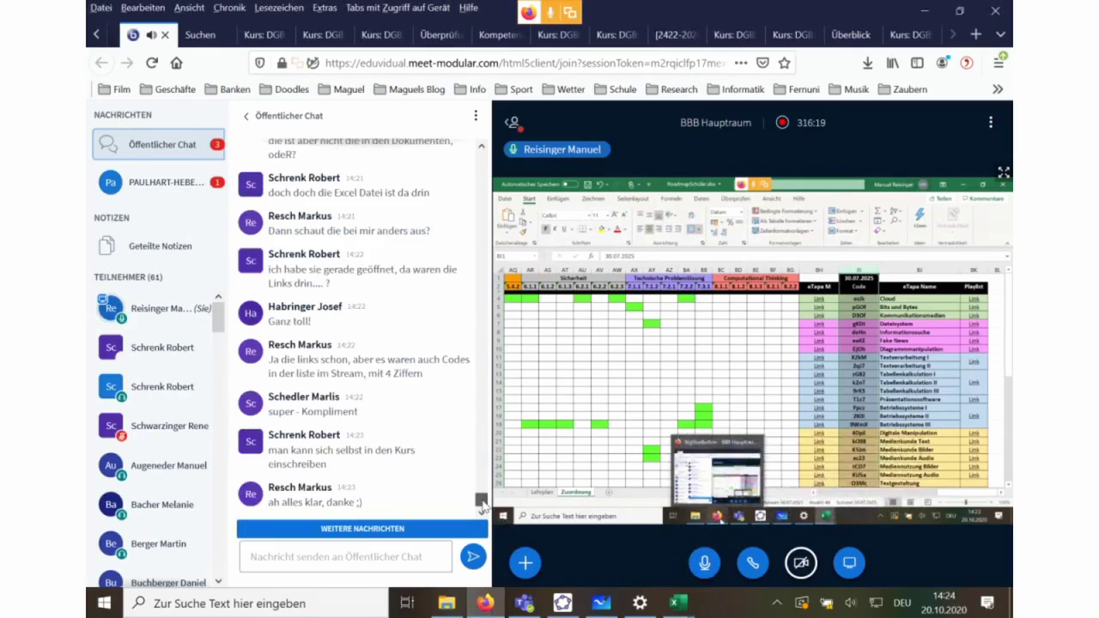